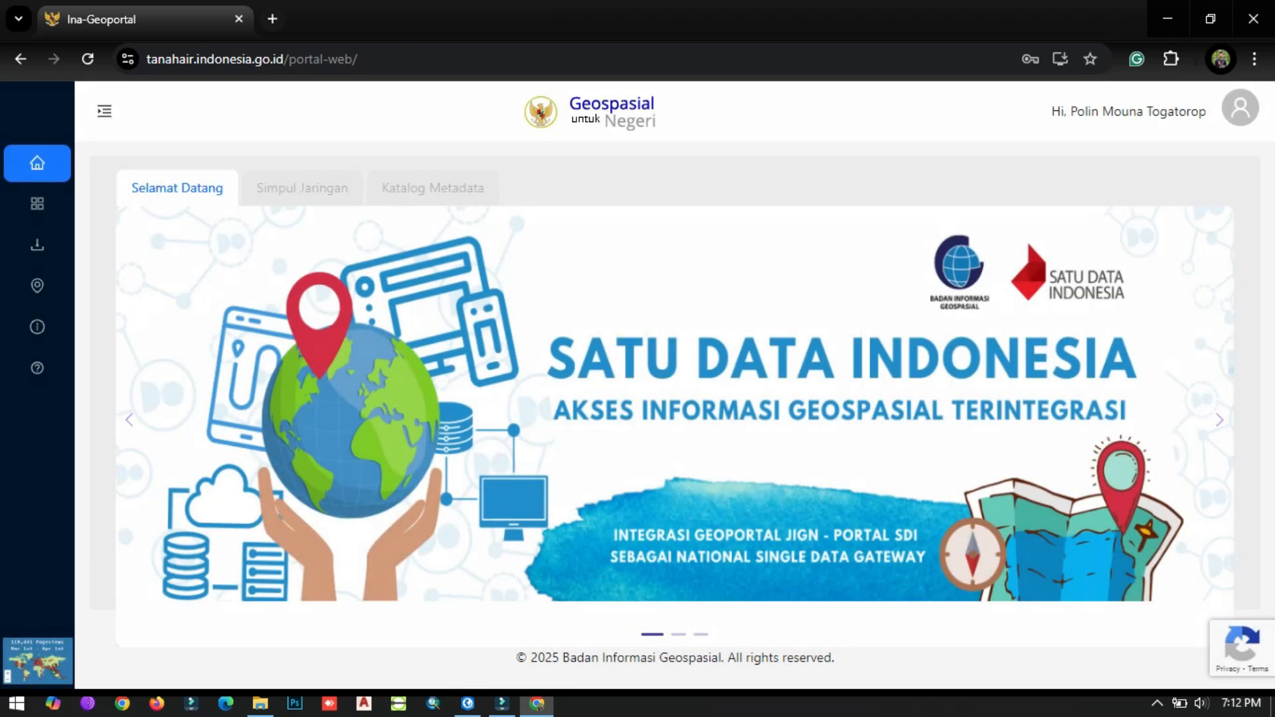
- Open the Demnas download map from the Ina-Geoportal data download page
left_click(37, 245)
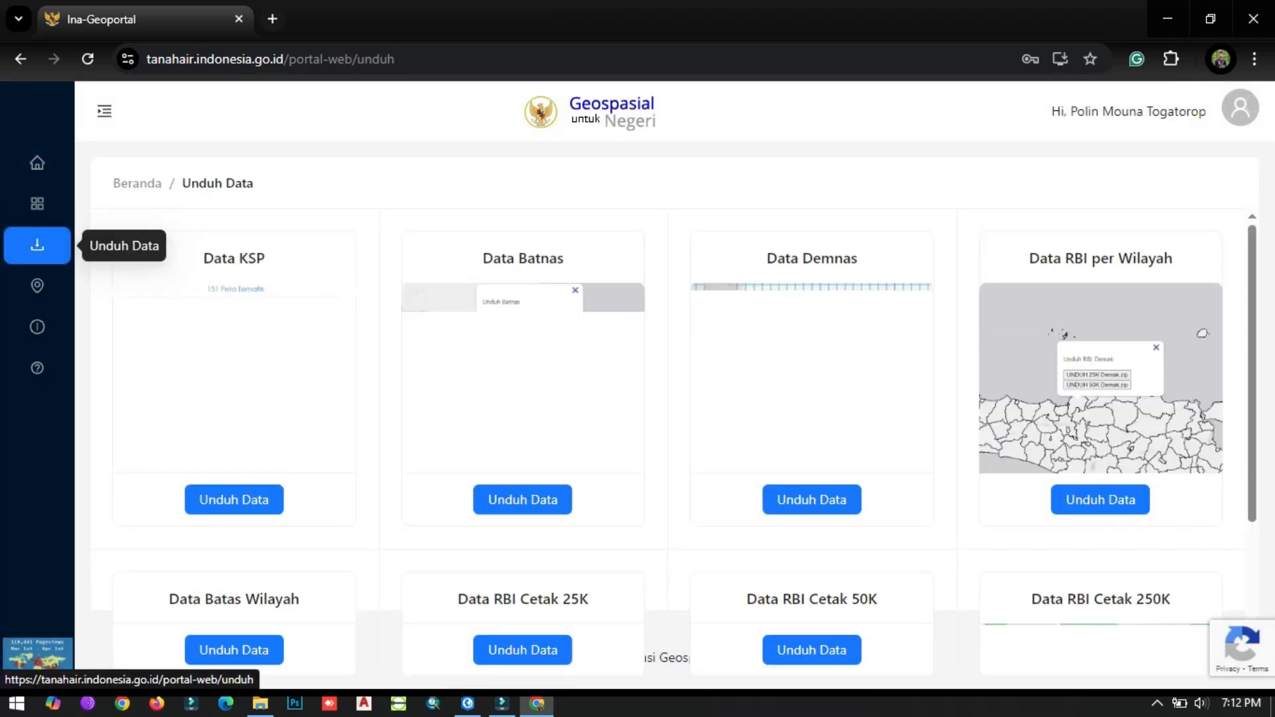
scroll(1100, 499, "down", 3)
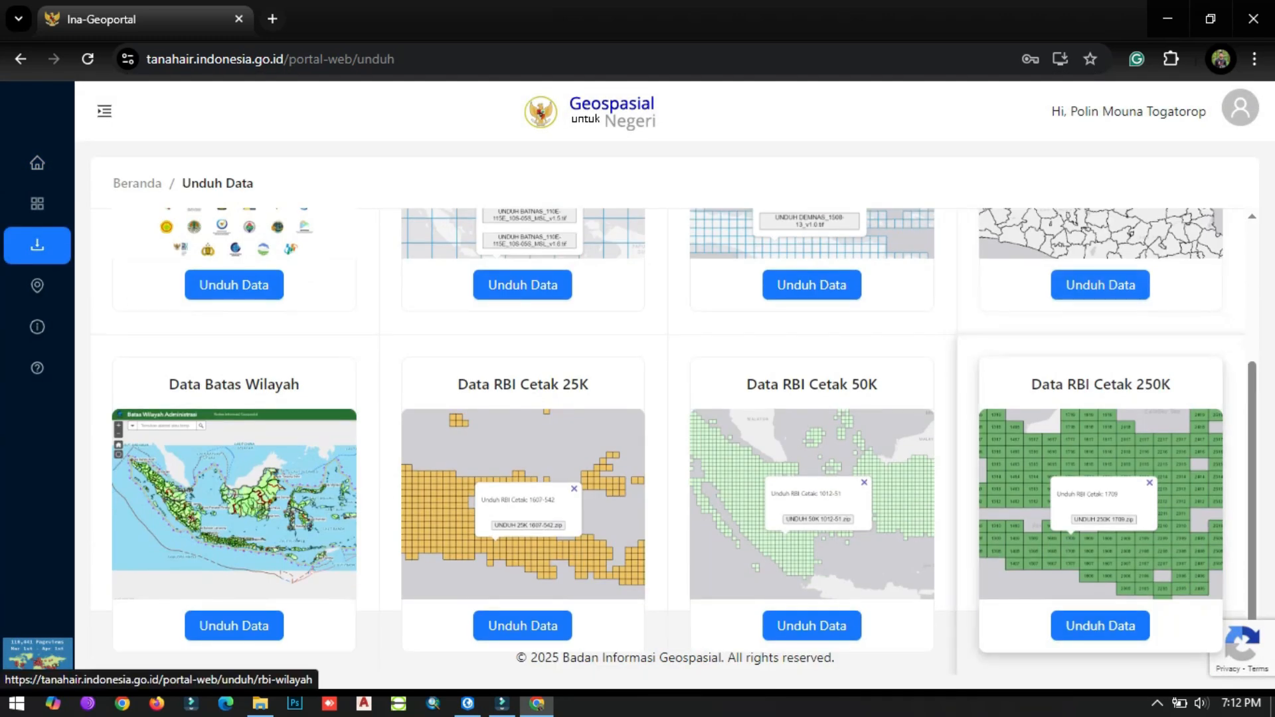
scroll(832, 497, "up", 3)
left_click(832, 496)
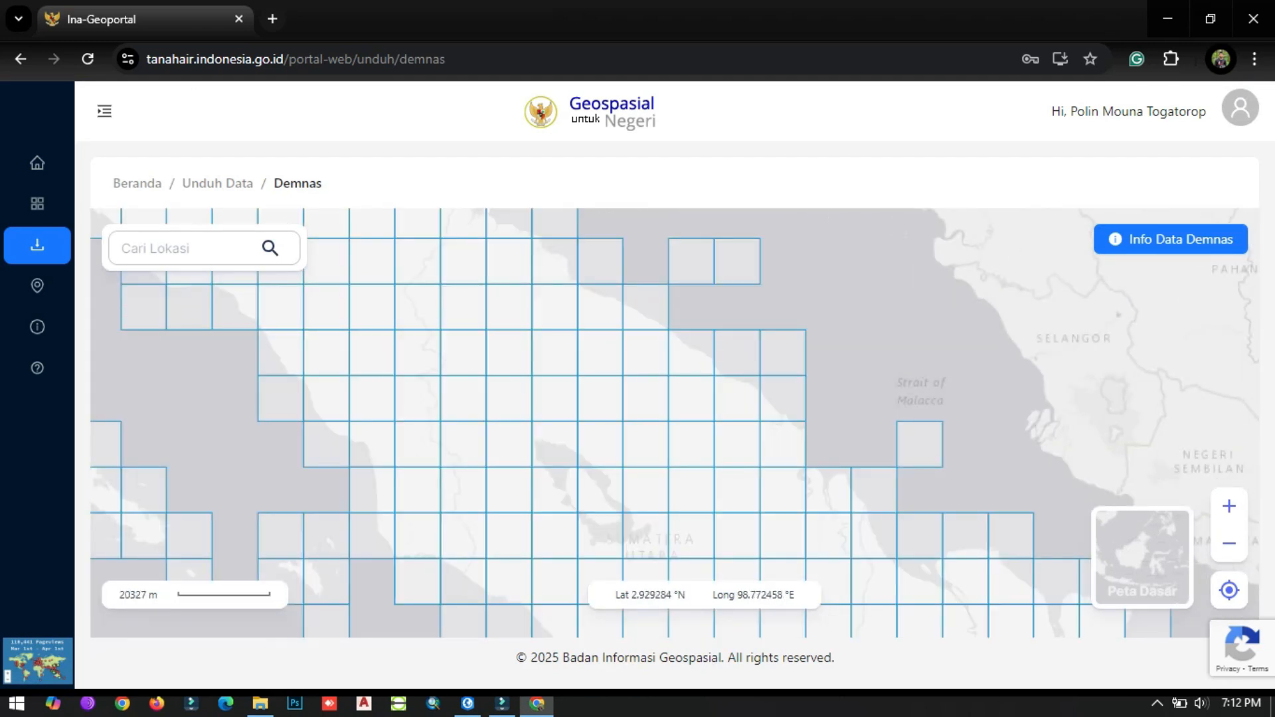
- Download the DEMNAS_0619-22_v1.0.tif elevation tile from the Demnas grid in North Sumatra
scroll(535, 433, "up", 3)
left_click(514, 389)
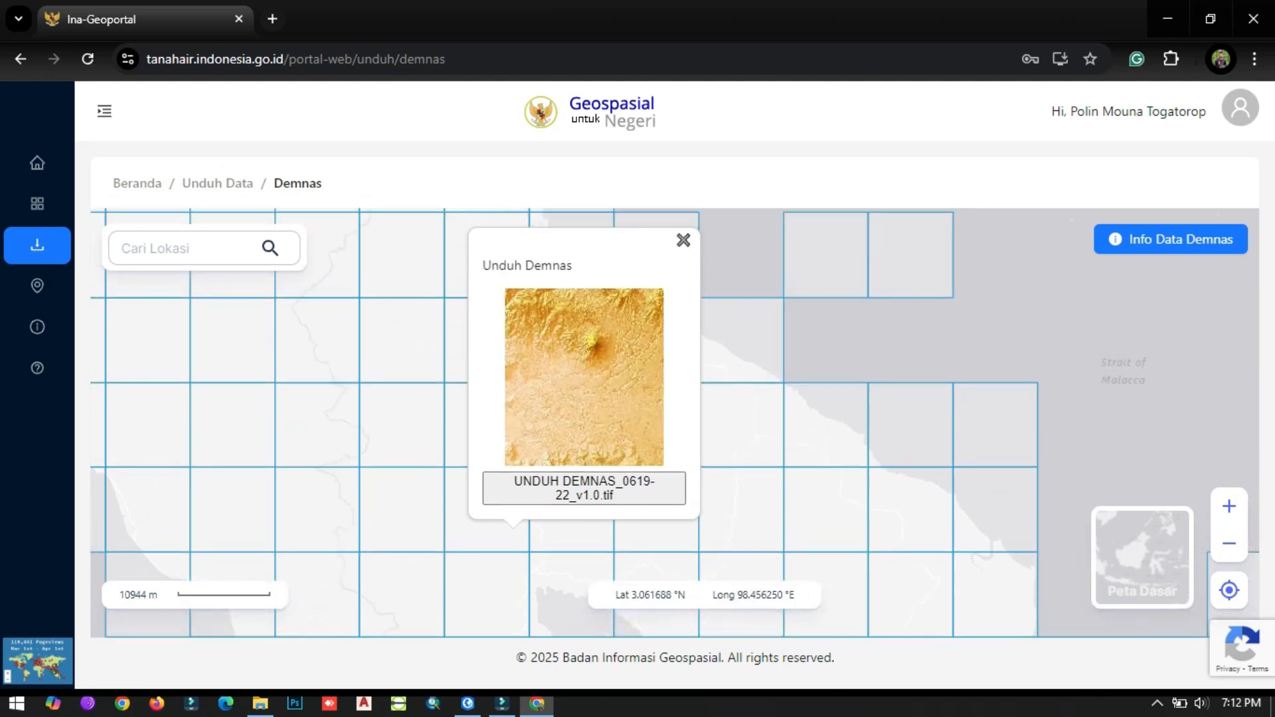
left_click(596, 531)
left_click(491, 525)
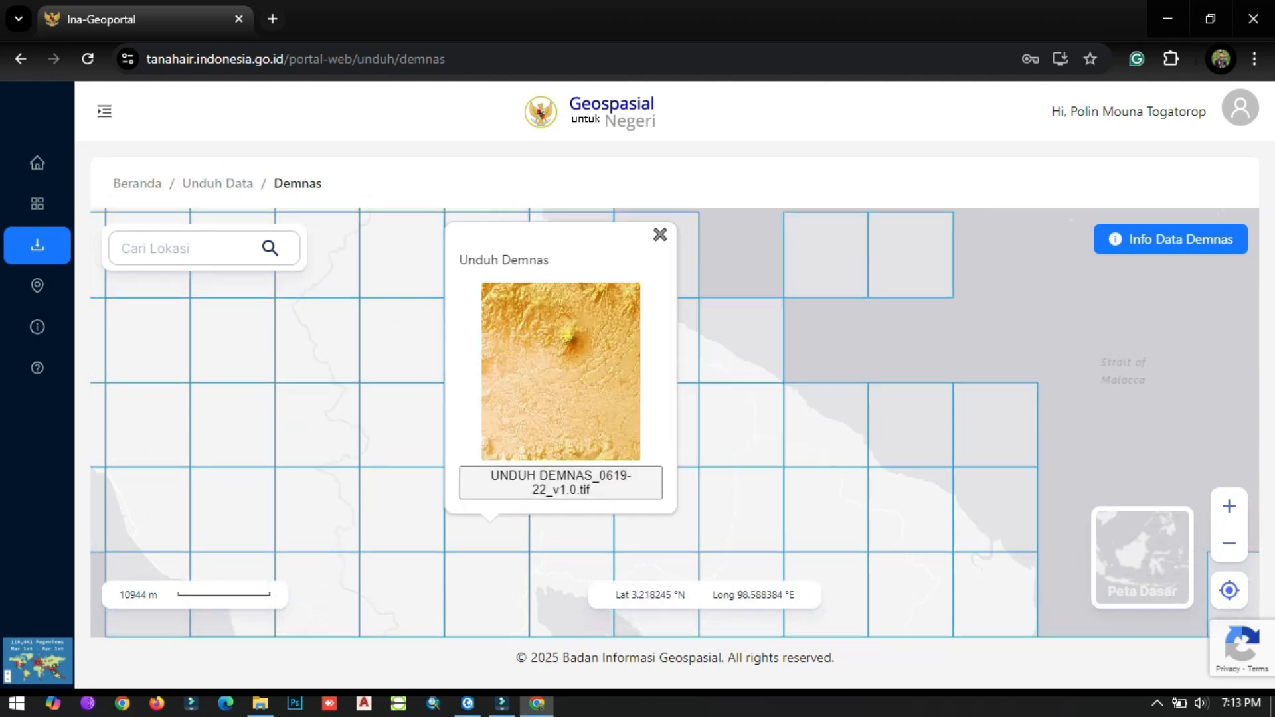
left_click(560, 482)
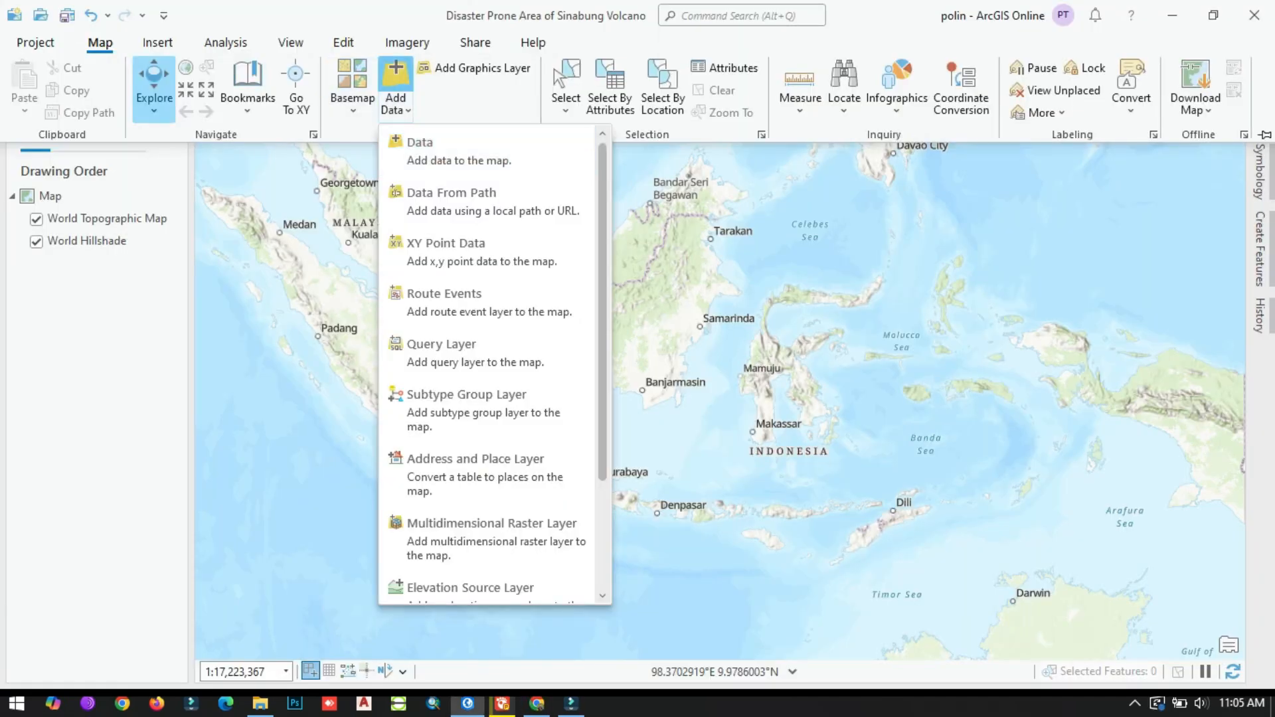
- In ArcGIS Pro, add the DEMNAS_0619-22_v1.0.tif raster from the DATA folder to the map
left_click(418, 140)
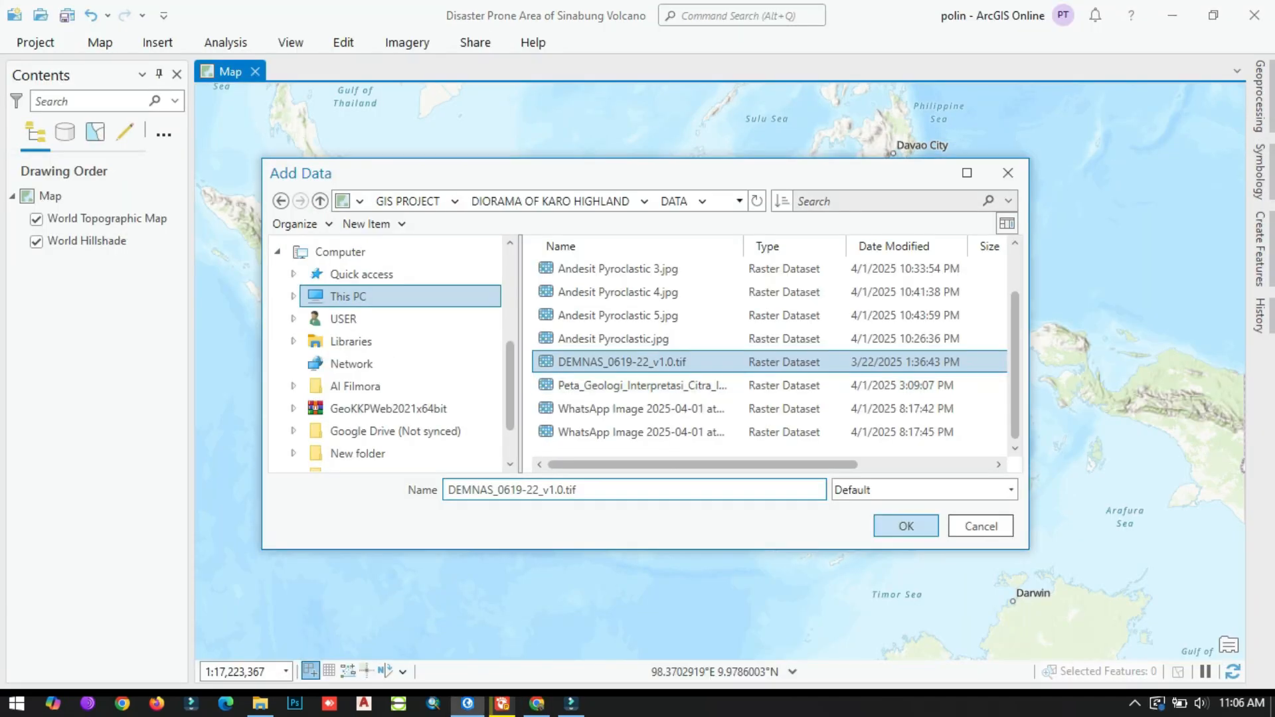
left_click(906, 526)
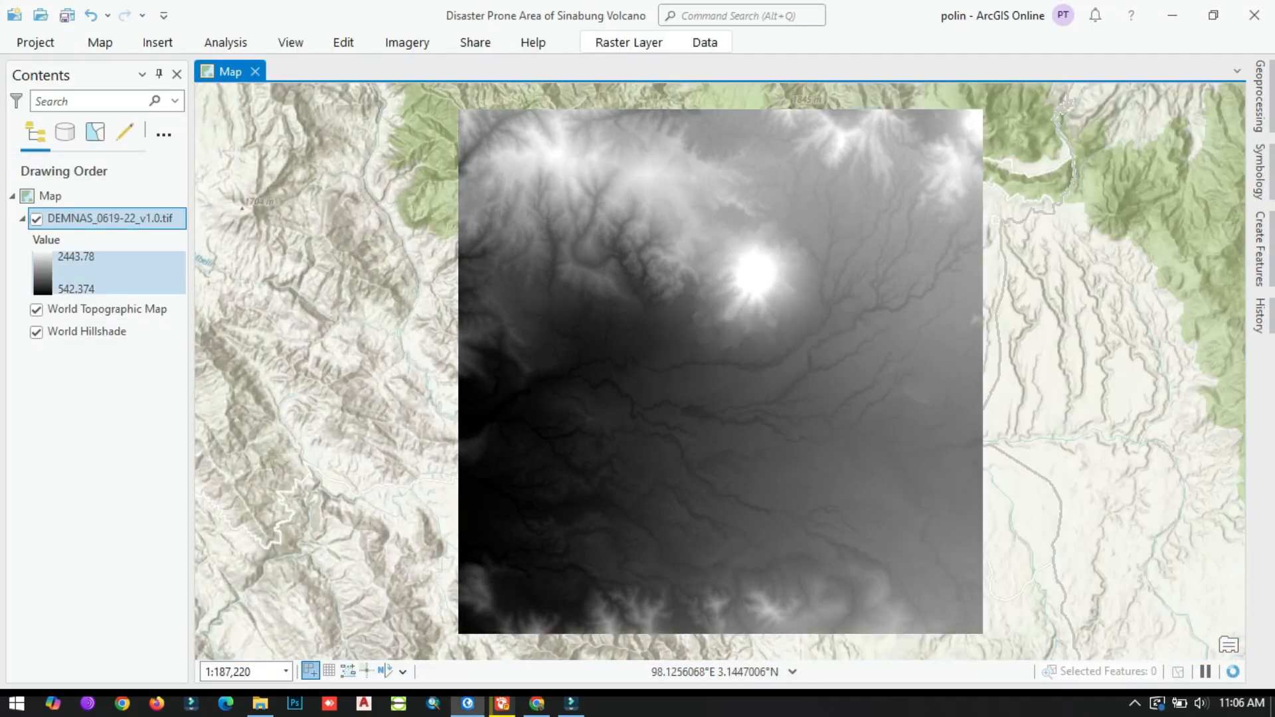
left_click(37, 219)
left_click(37, 219)
- Add a Polygon Map Notes layer to the map for outlining the area around the volcano
scroll(823, 263, "up", 4)
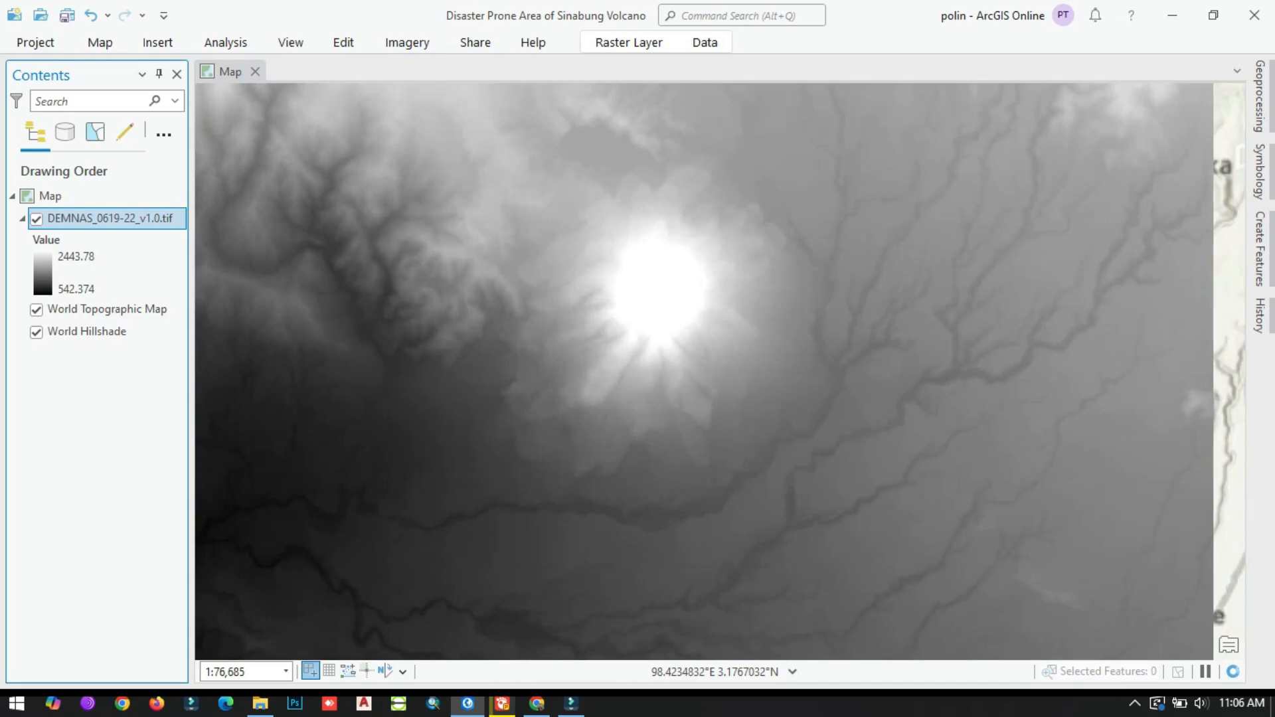
scroll(822, 259, "down", 4)
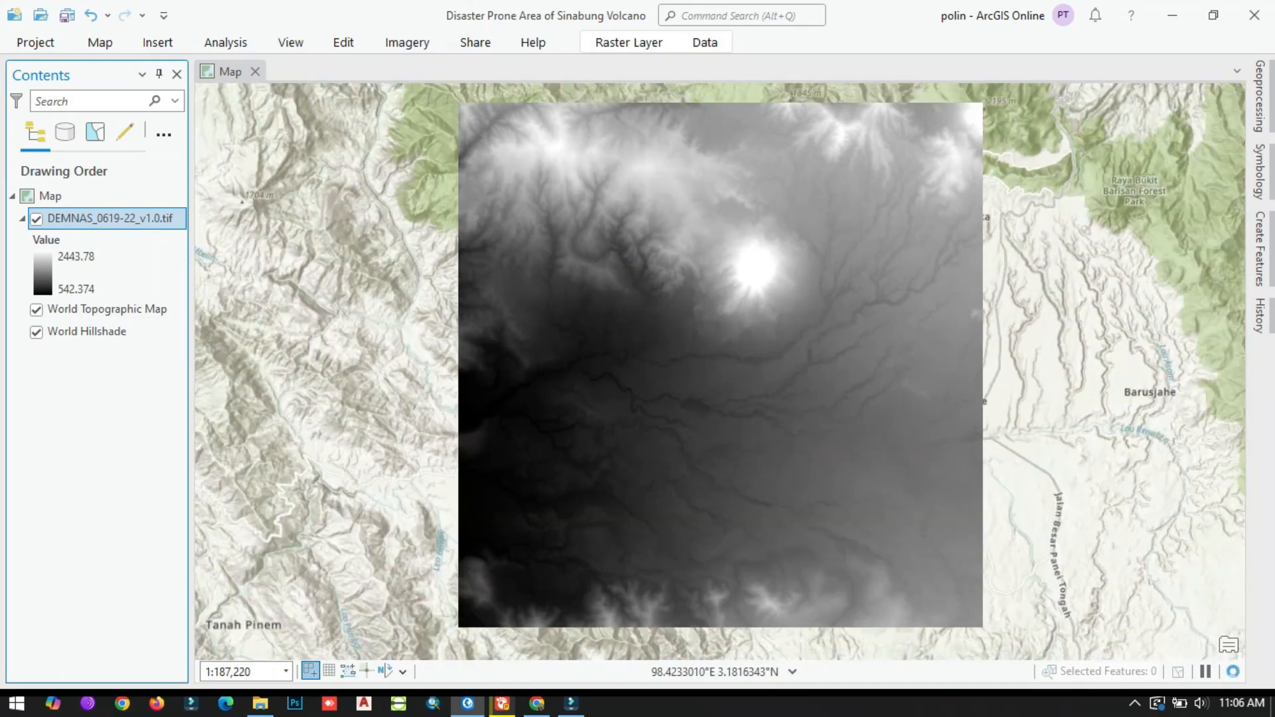
scroll(822, 246, "up", 2)
left_click_drag(827, 240, 767, 280)
scroll(768, 280, "down", 2)
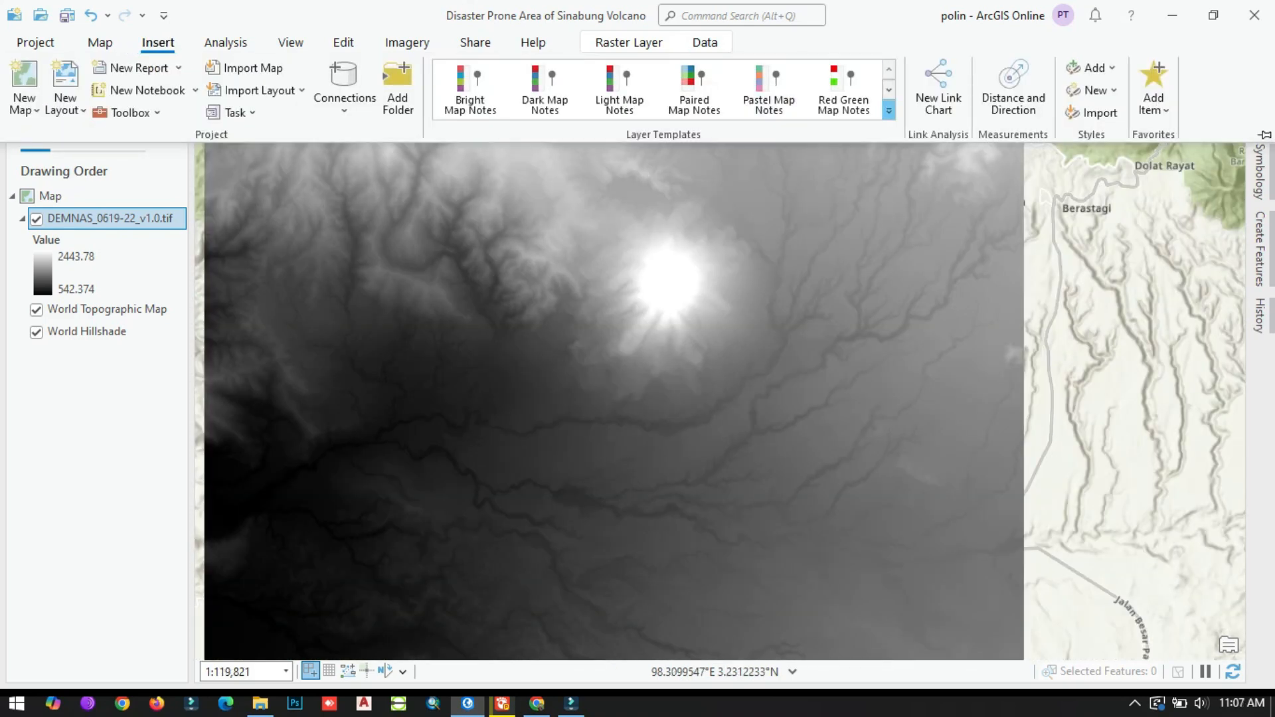
left_click(889, 111)
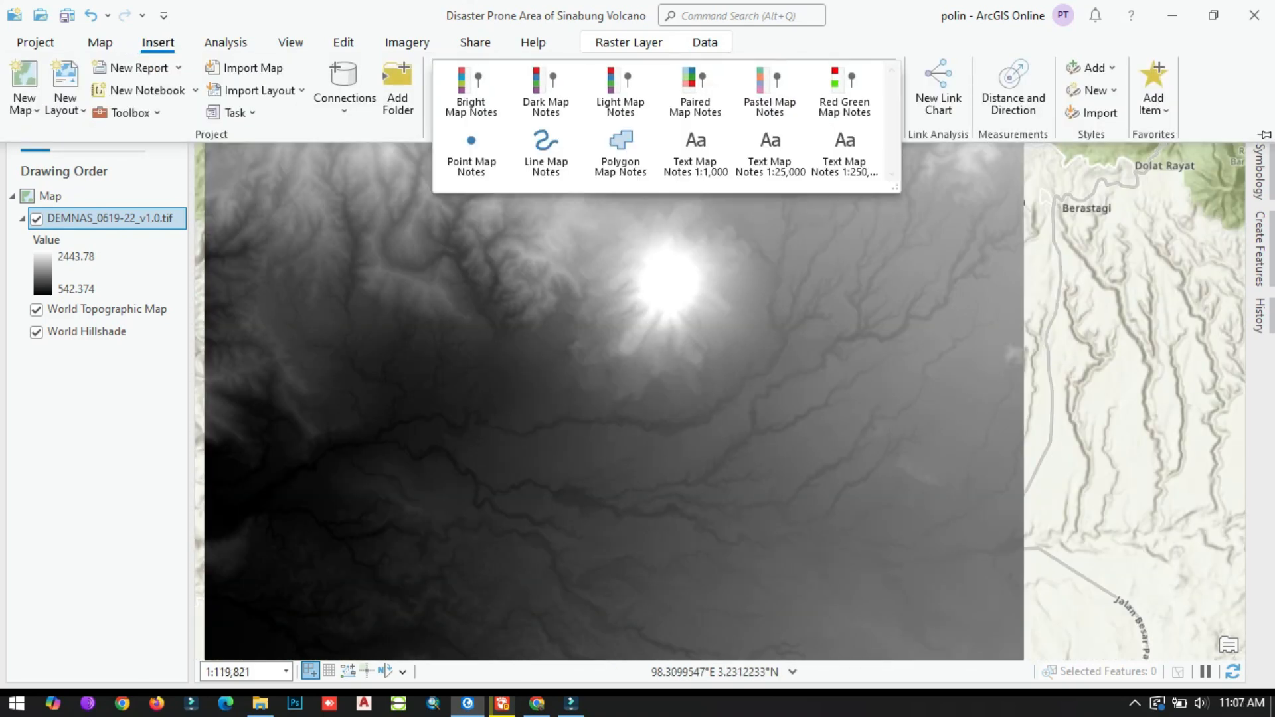
left_click(620, 156)
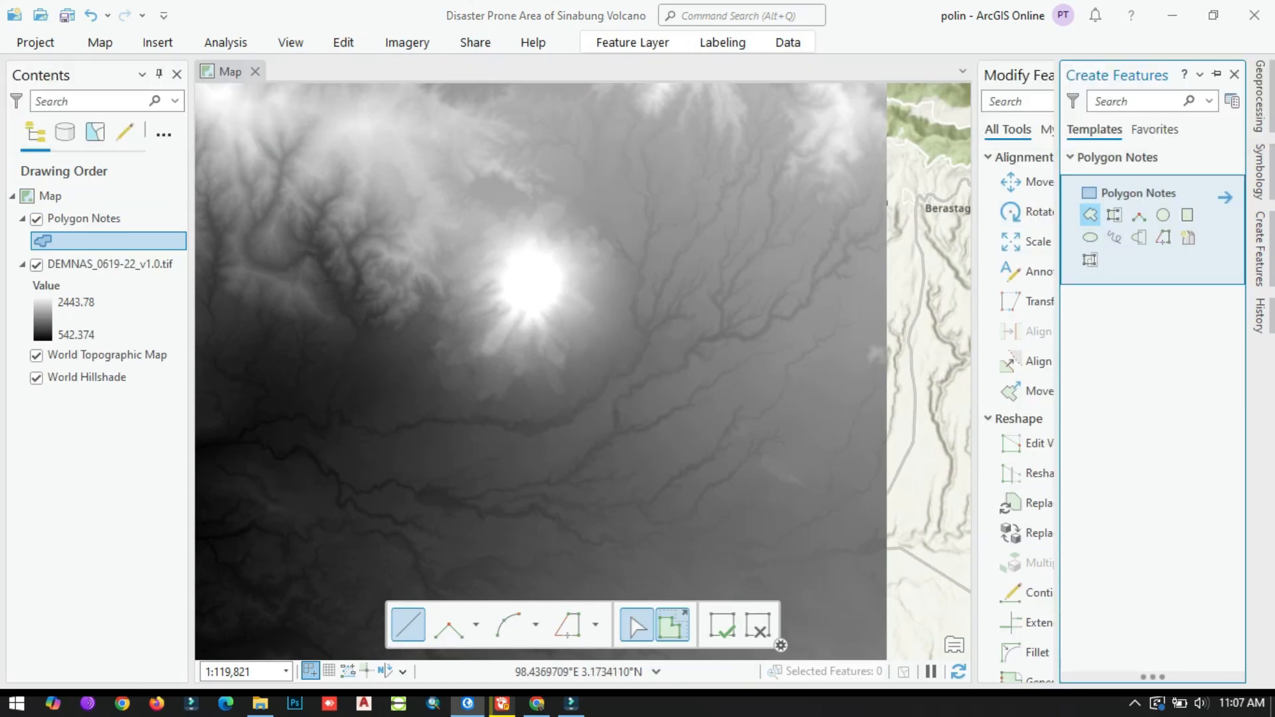
- Draw a closed Polygon Notes boundary around the volcano, including its surrounding slopes and the river valleys to the south
left_click(757, 272)
left_click(731, 242)
left_click(711, 218)
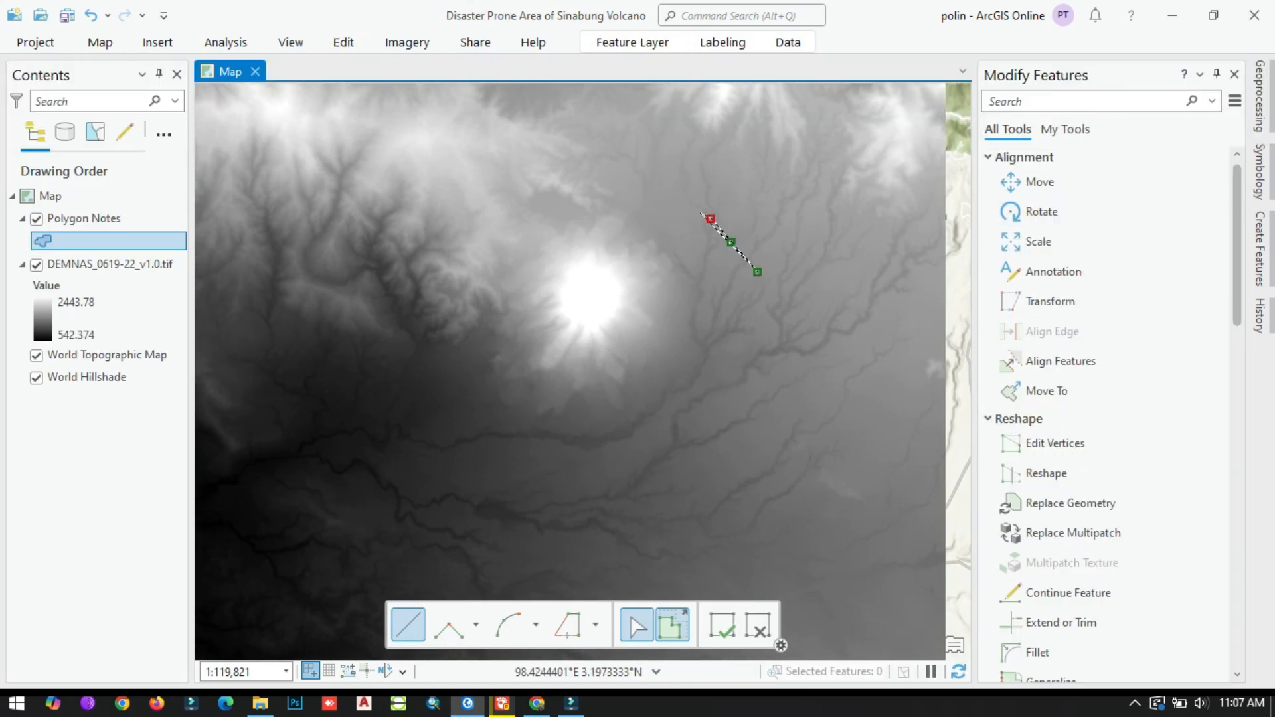
left_click(686, 200)
left_click(651, 189)
left_click(618, 178)
left_click(591, 179)
left_click(545, 190)
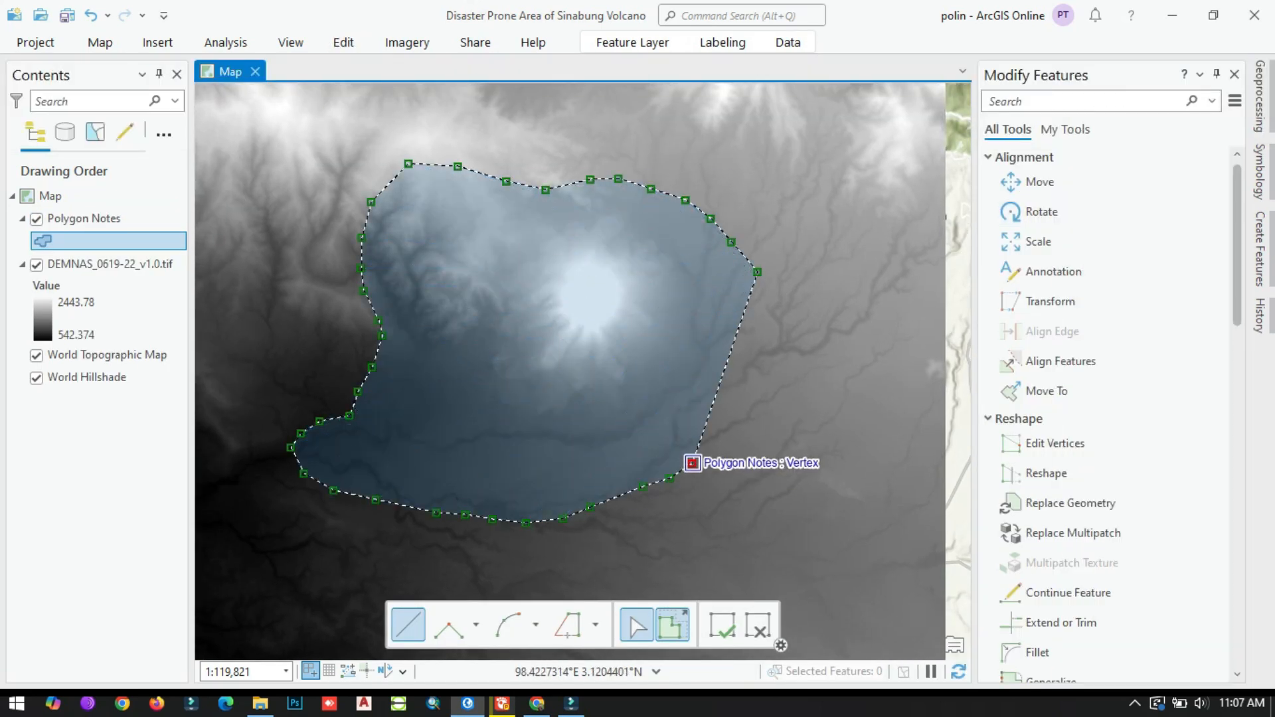
left_click(748, 443)
left_click(767, 417)
left_click(782, 391)
left_click(798, 380)
left_click(827, 348)
left_click(824, 307)
left_click(799, 294)
double_click(766, 300)
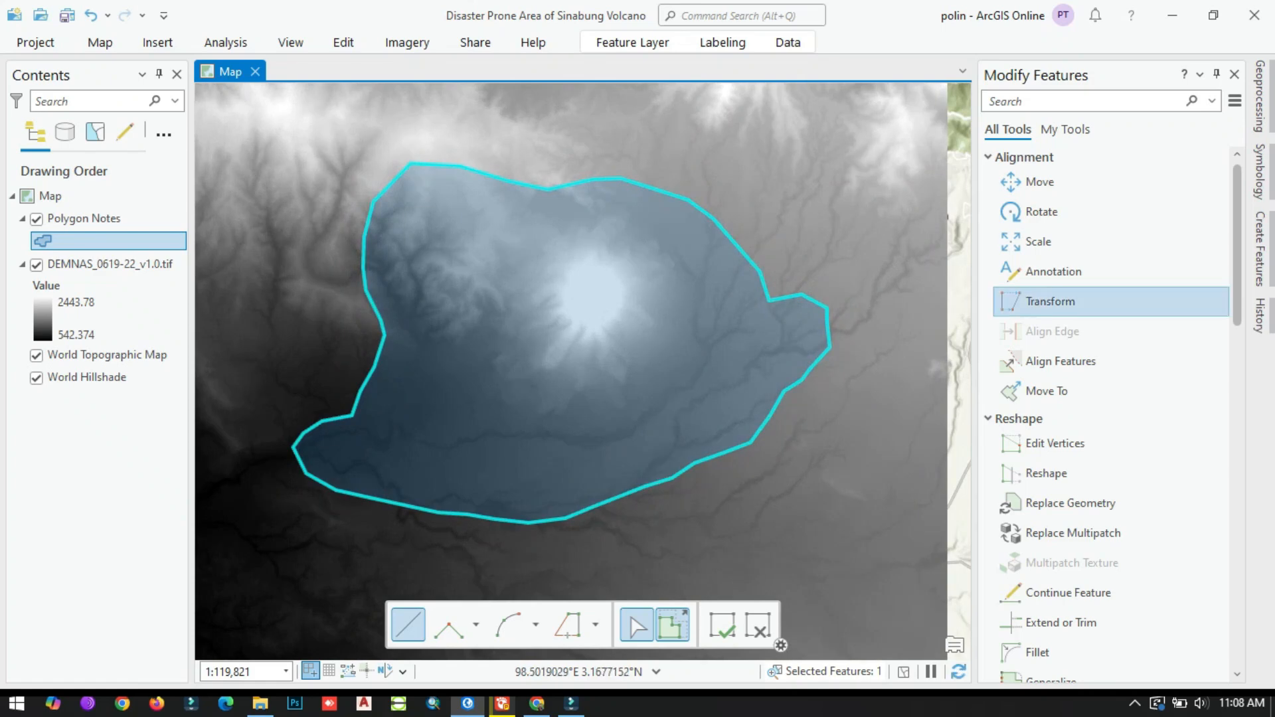
- Save the edits made to the Polygon Notes layer
left_click(344, 42)
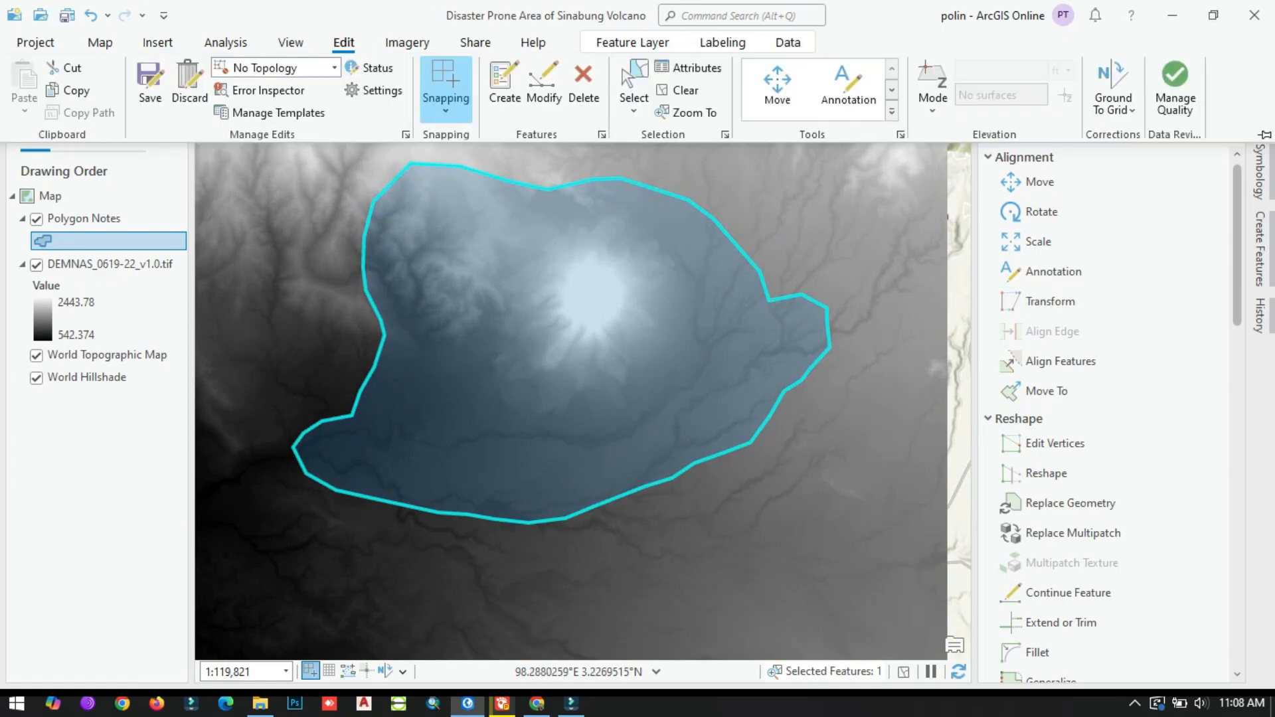
left_click(149, 80)
left_click(543, 383)
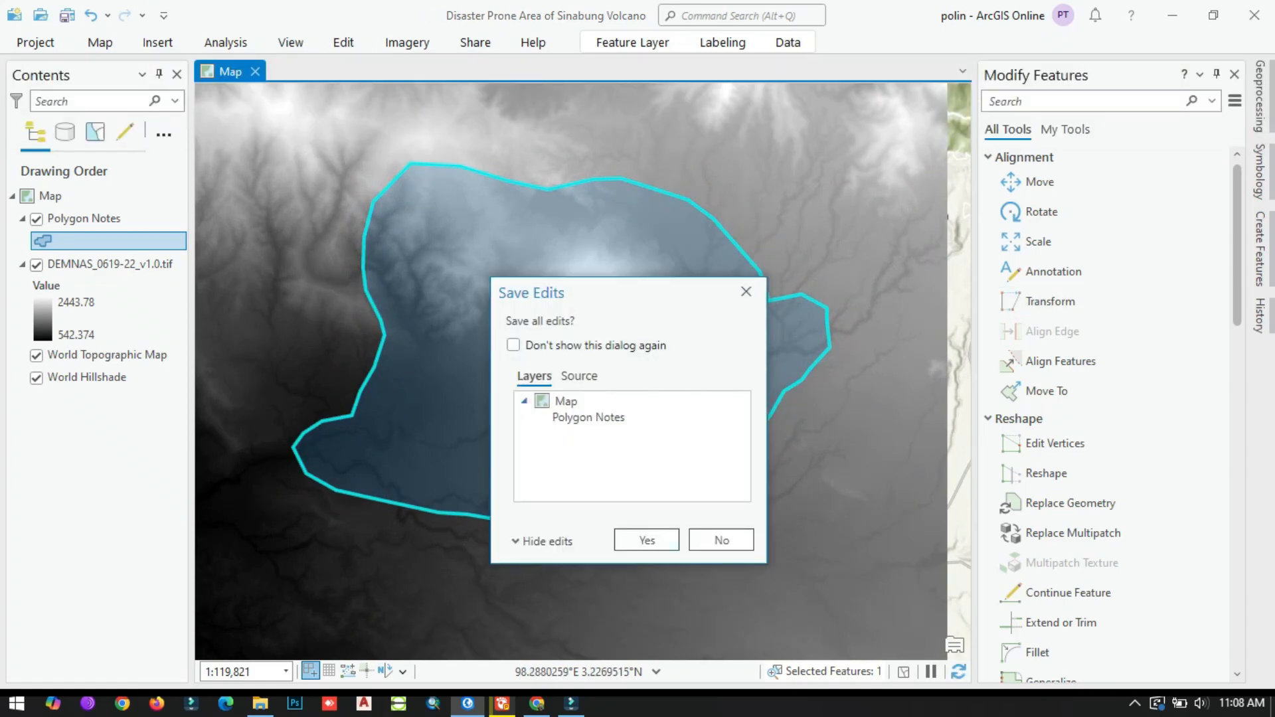
key("Return")
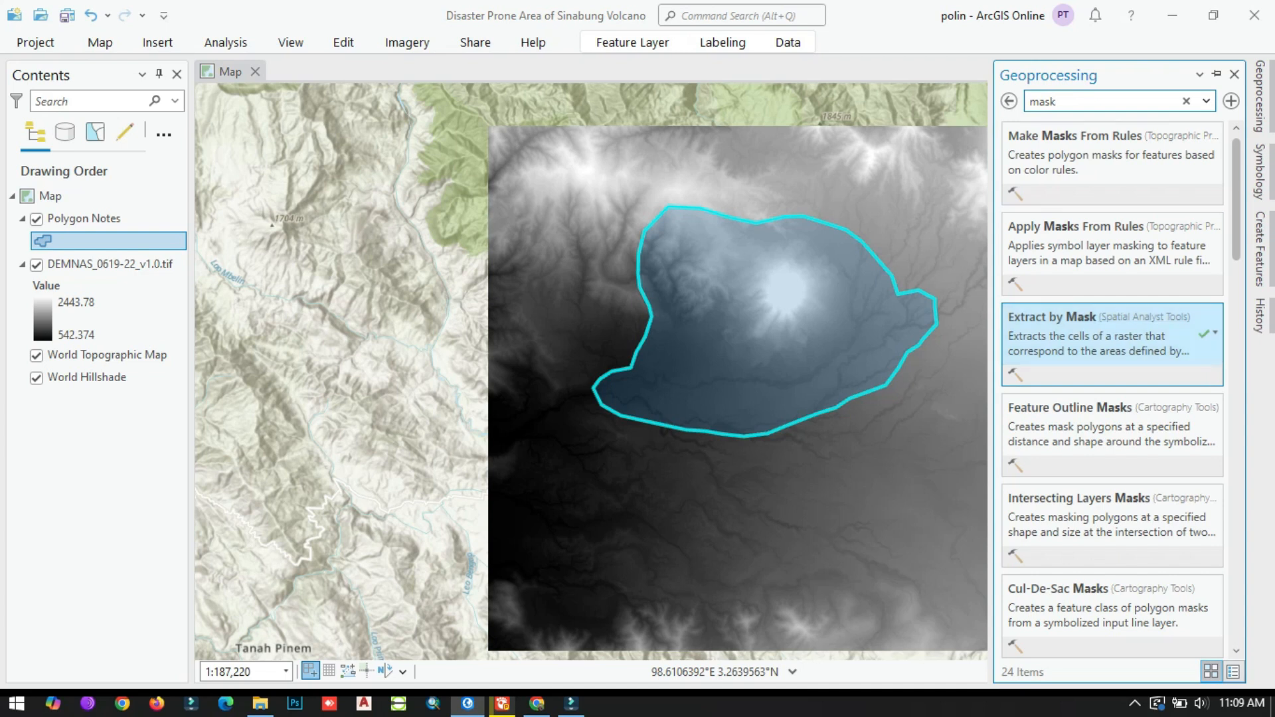
- Run Extract by Mask on DEMNAS_0619-22_v1.0.tif using Polygon Notes as the mask, with the extraction area Inside
left_click(1075, 330)
left_click(1206, 178)
left_click(1086, 203)
left_click(1168, 218)
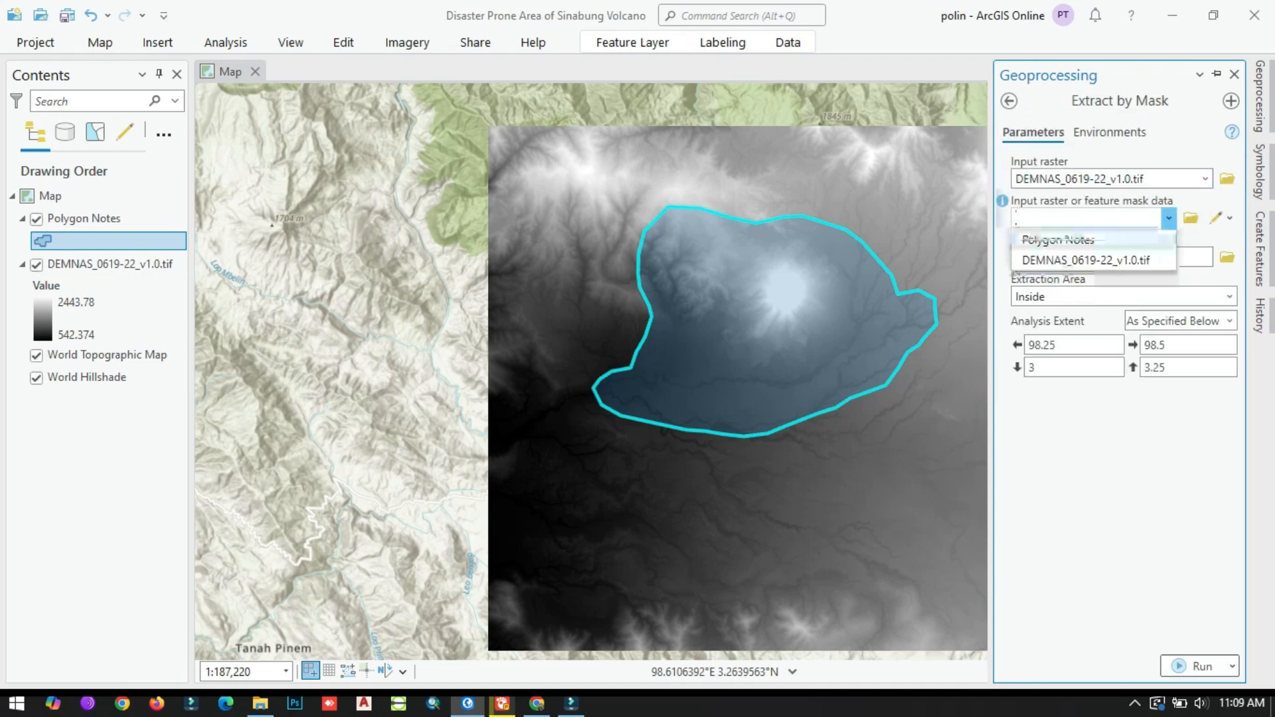
left_click(1060, 240)
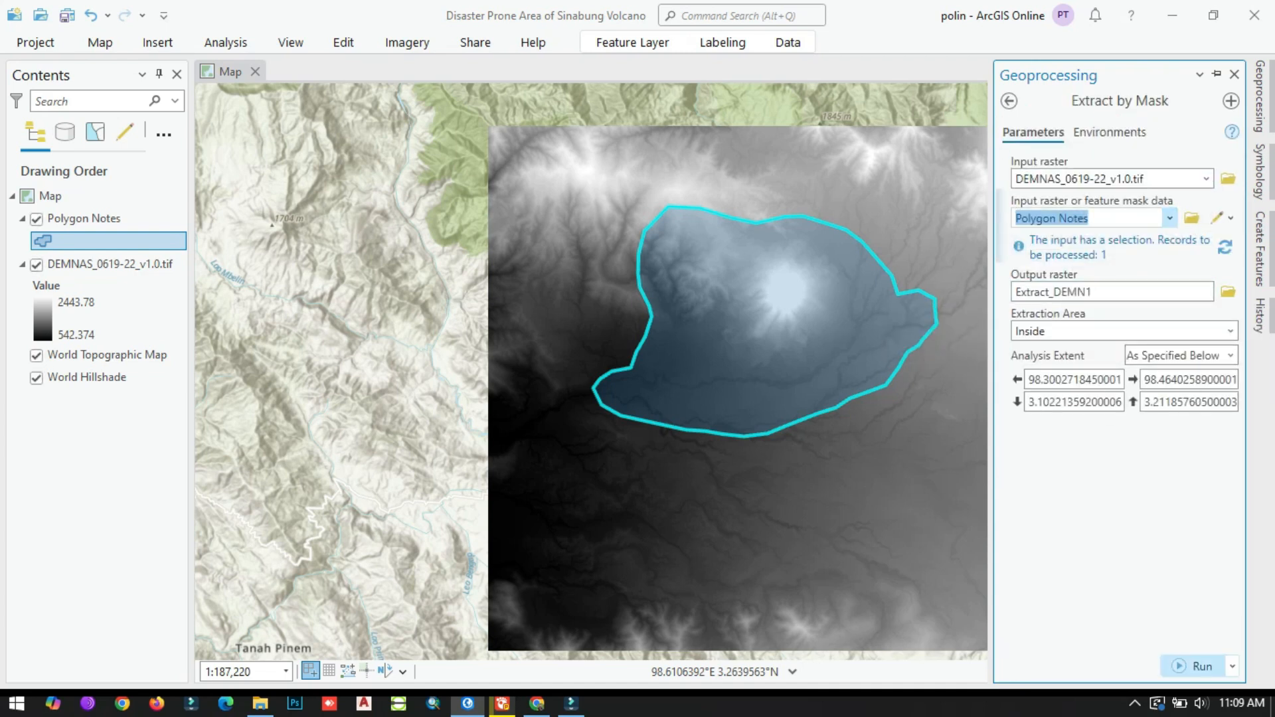
left_click(1193, 666)
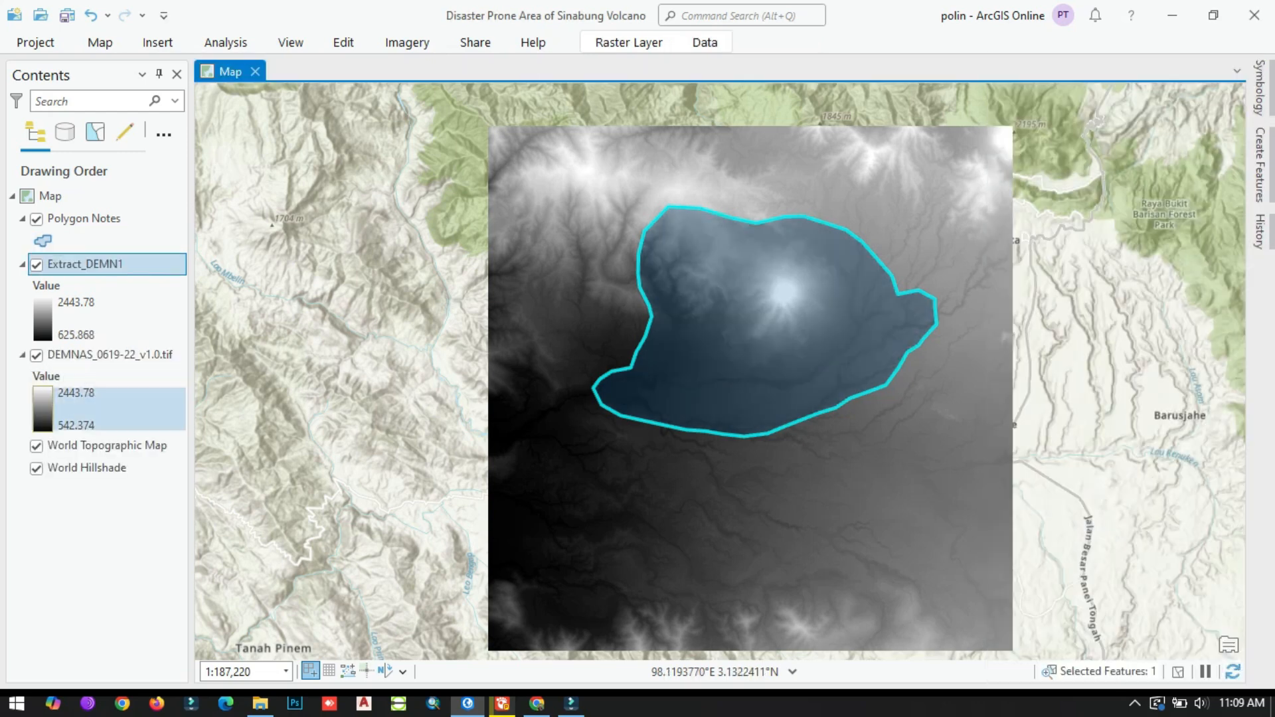
- Remove the DEMNAS_0619-22_v1.0.tif, World Topographic Map and World Hillshade layers from the map
left_click(85, 468)
left_click(84, 355, "shift")
right_click(83, 356)
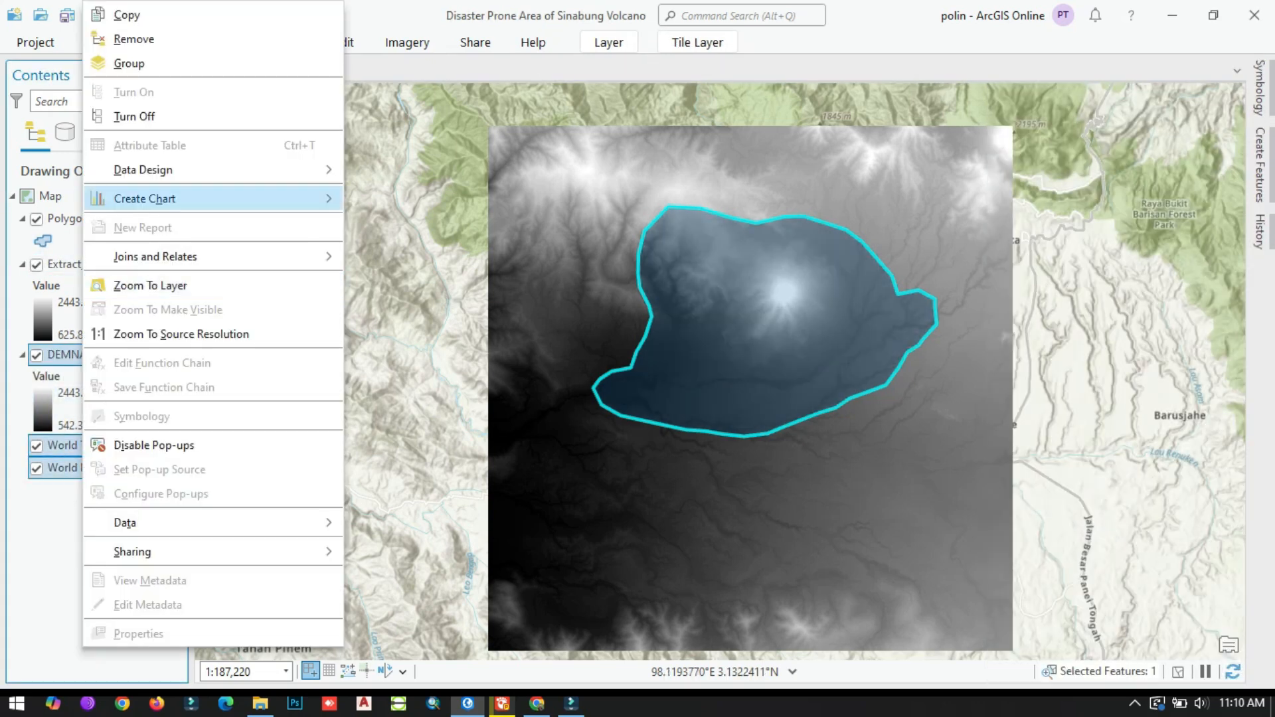
left_click(133, 38)
- Hide the Polygon Notes layer and leave the extracted Extract_DEMN1 raster displayed
left_click(37, 219)
left_click(38, 264)
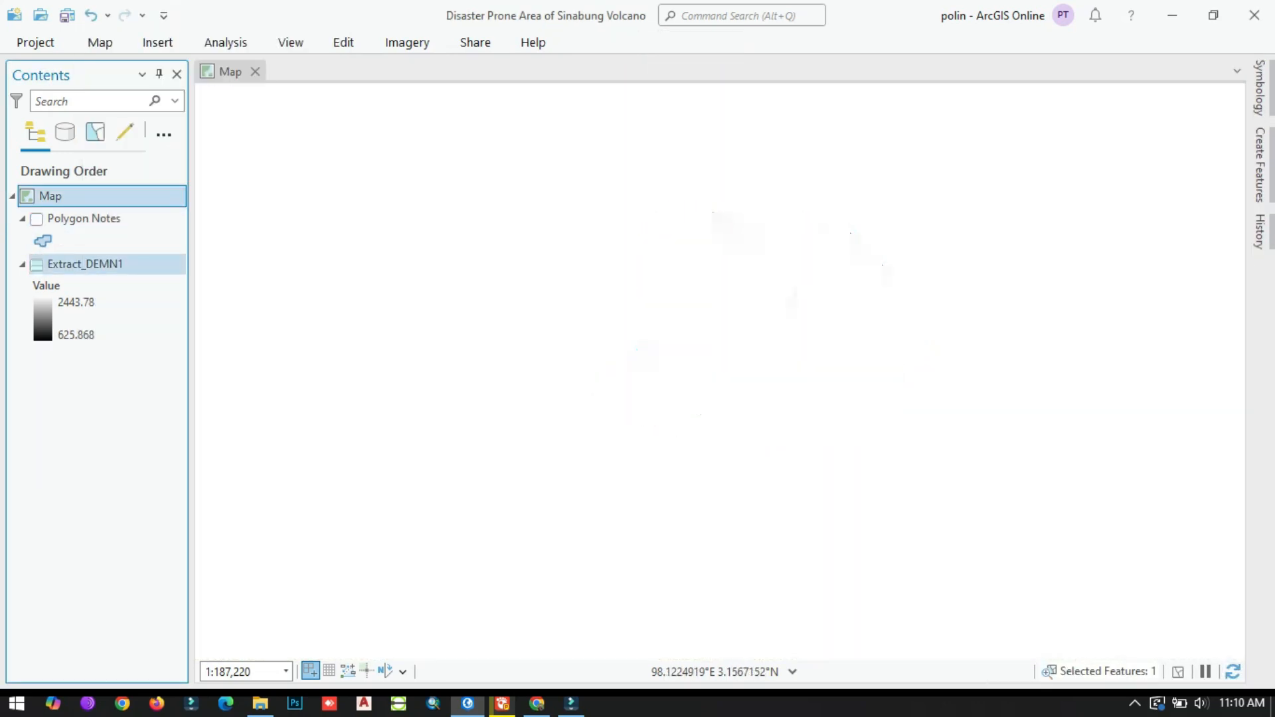
left_click(37, 265)
scroll(821, 295, "up", 4)
left_click_drag(821, 295, 828, 340)
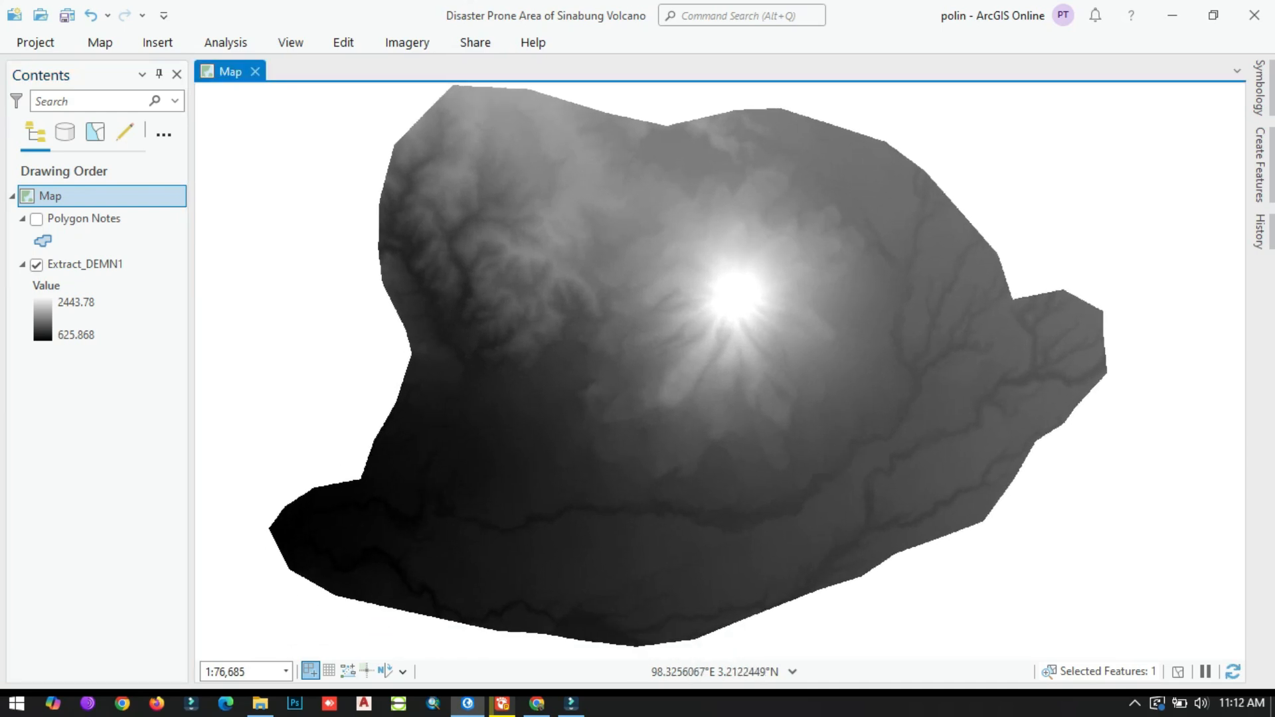
- Convert the current map to a local scene
left_click(290, 42)
left_click(49, 87)
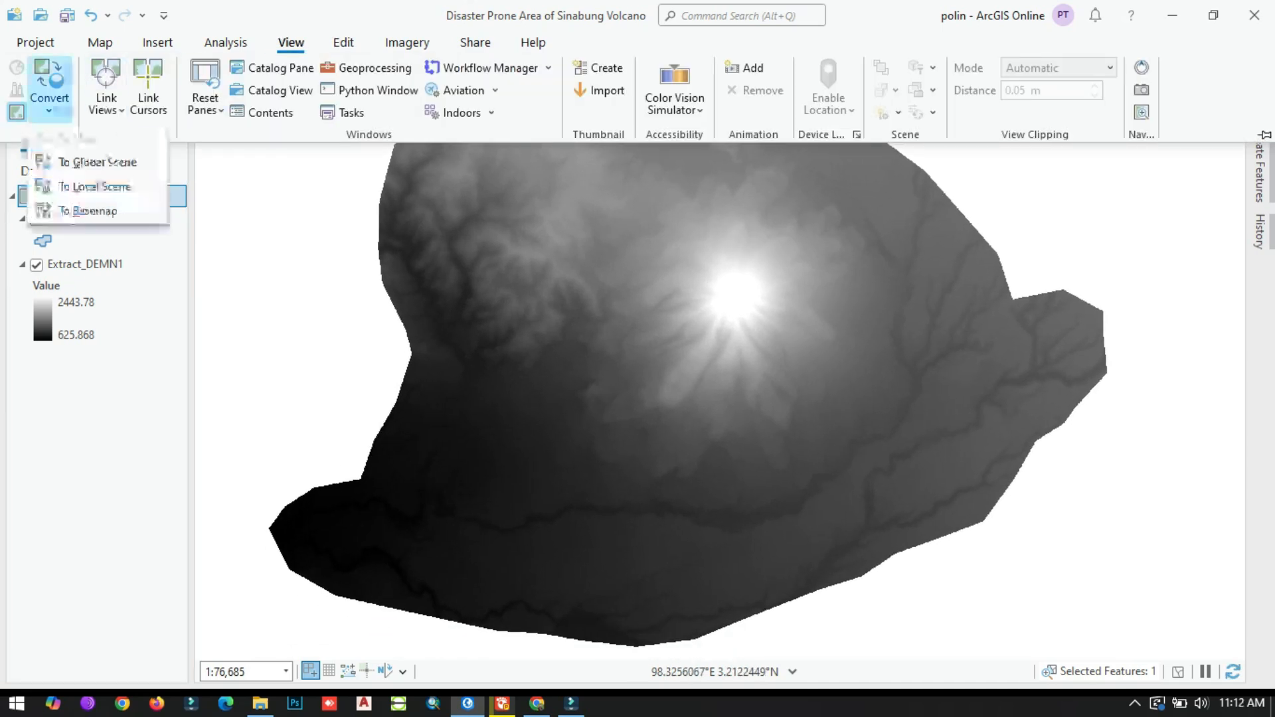
left_click(94, 186)
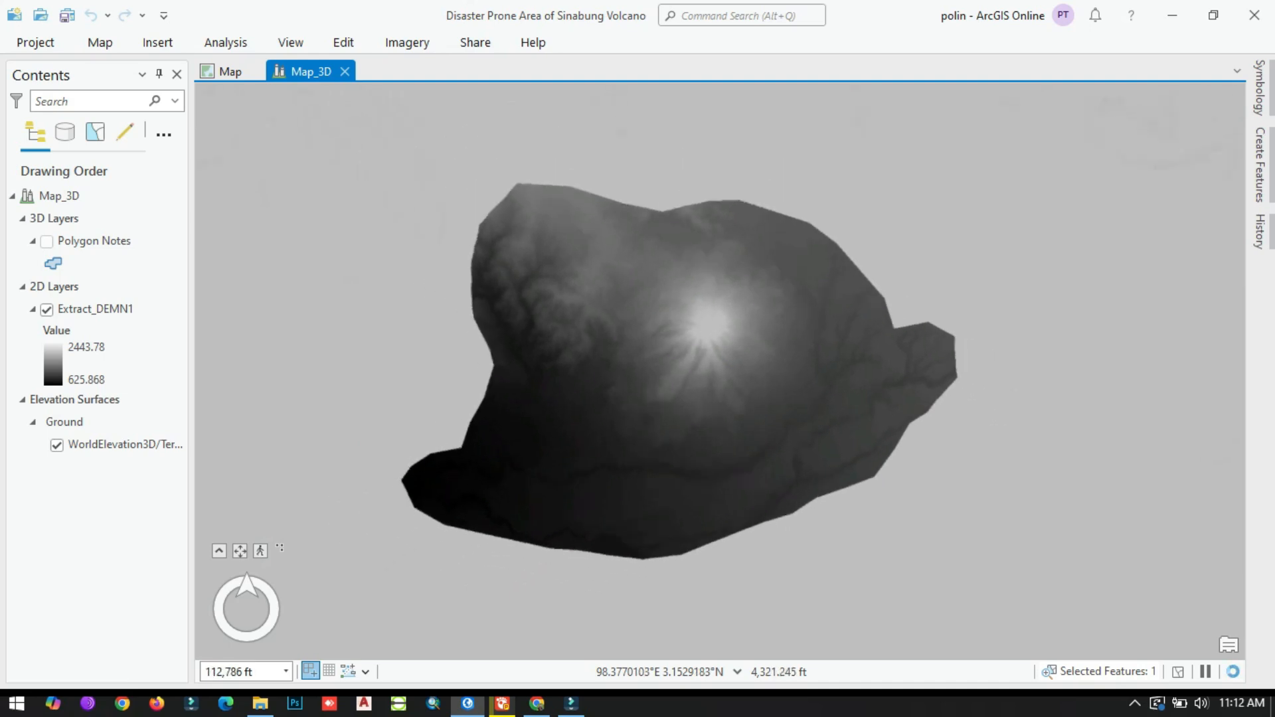
- Set the Ground elevation surface's vertical exaggeration to 1.50
middle_click_drag(709, 353, 705, 342)
scroll(674, 391, "up", 3)
middle_click_drag(672, 399, 672, 375)
middle_click_drag(677, 325, 679, 340)
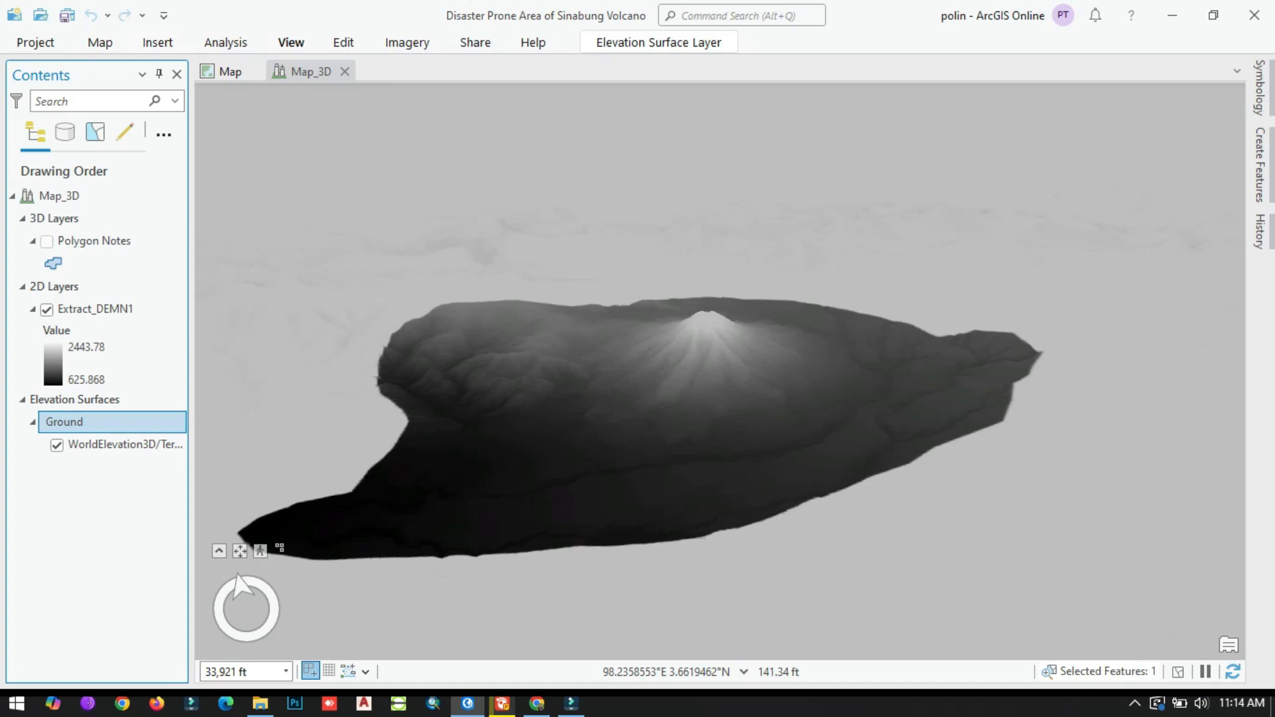
left_click(659, 43)
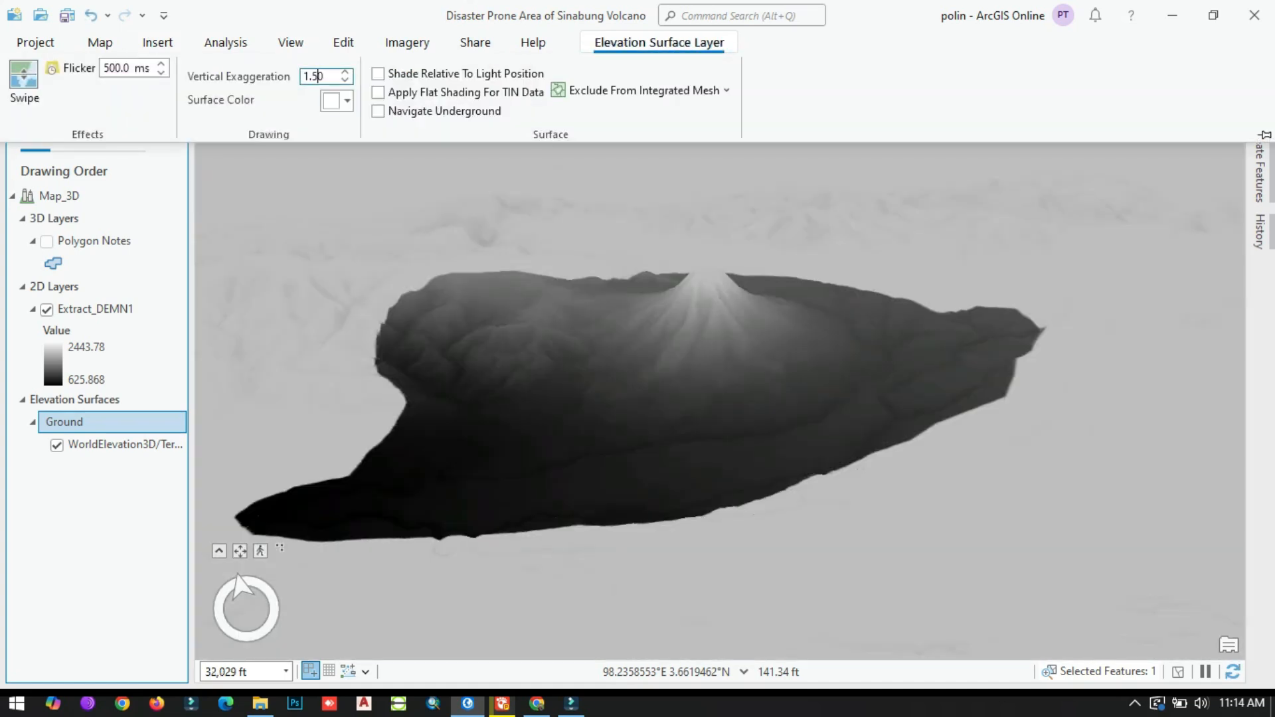
scroll(840, 451, "down", 3)
scroll(790, 431, "up", 2)
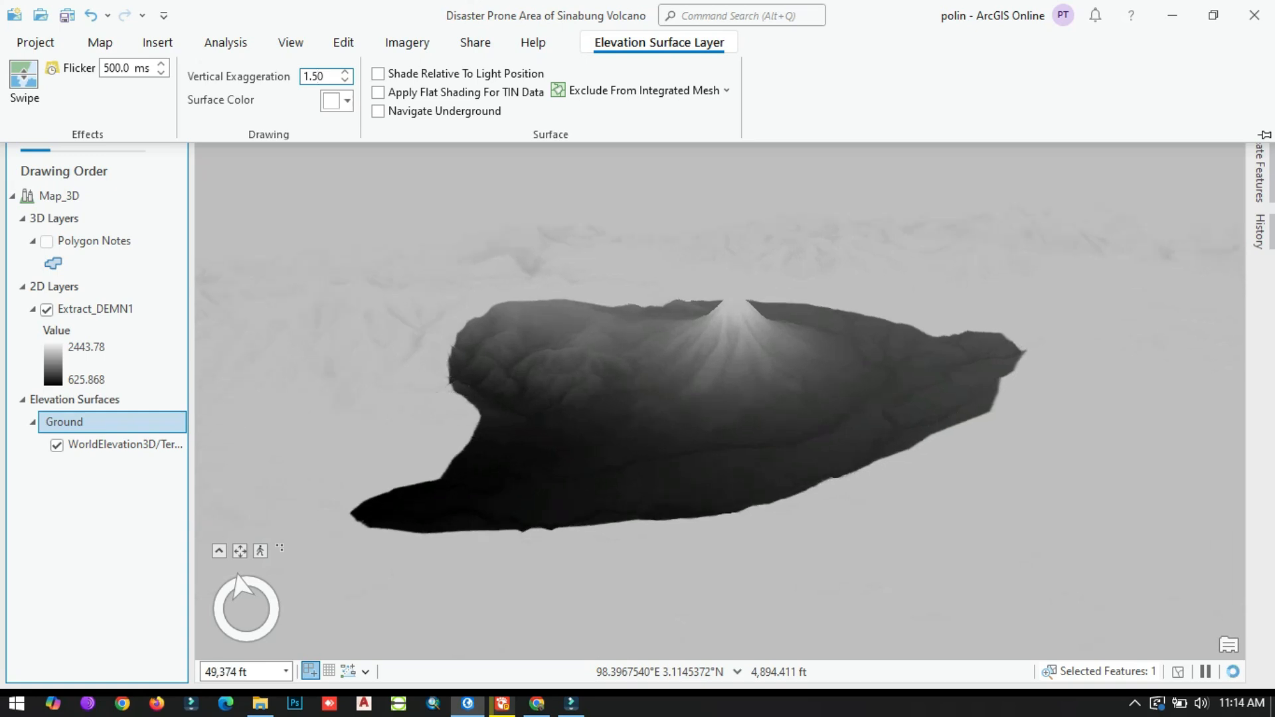
- Copy the Extract_DEMN1 layer and paste a duplicate into the Map_3D scene
left_click(100, 329)
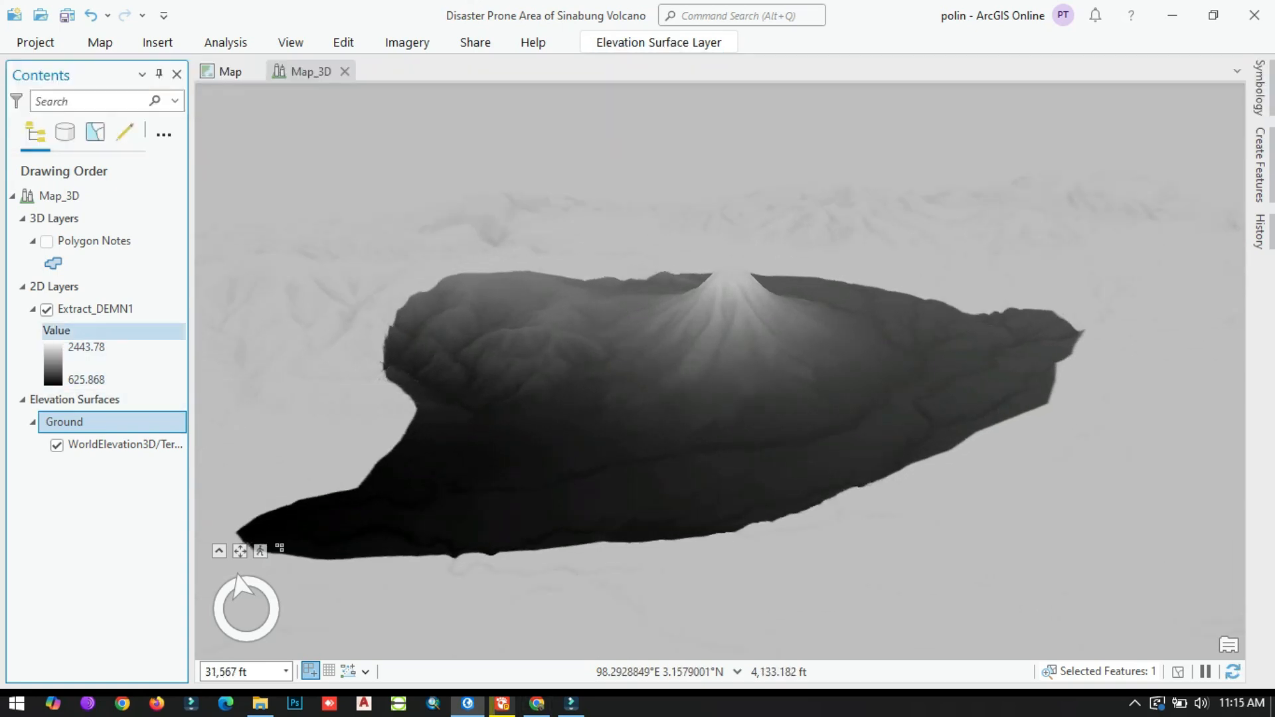
right_click(100, 310)
left_click(83, 189)
right_click(83, 195)
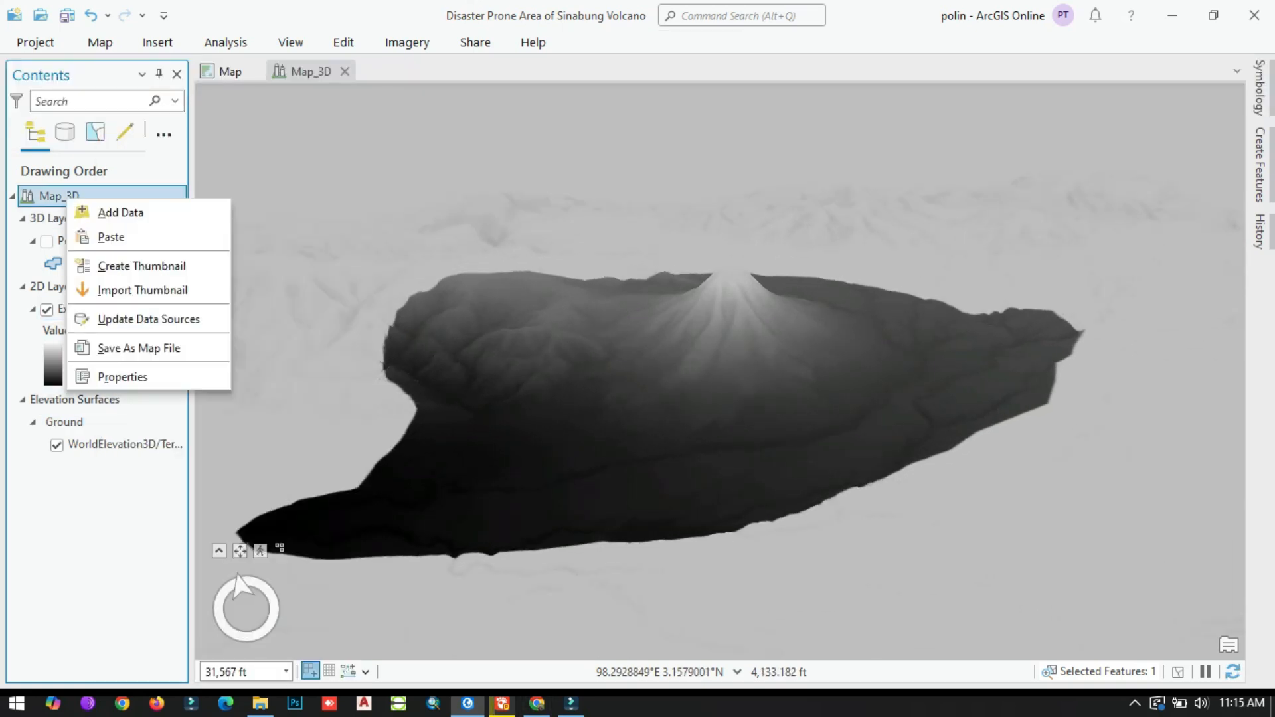
left_click(110, 237)
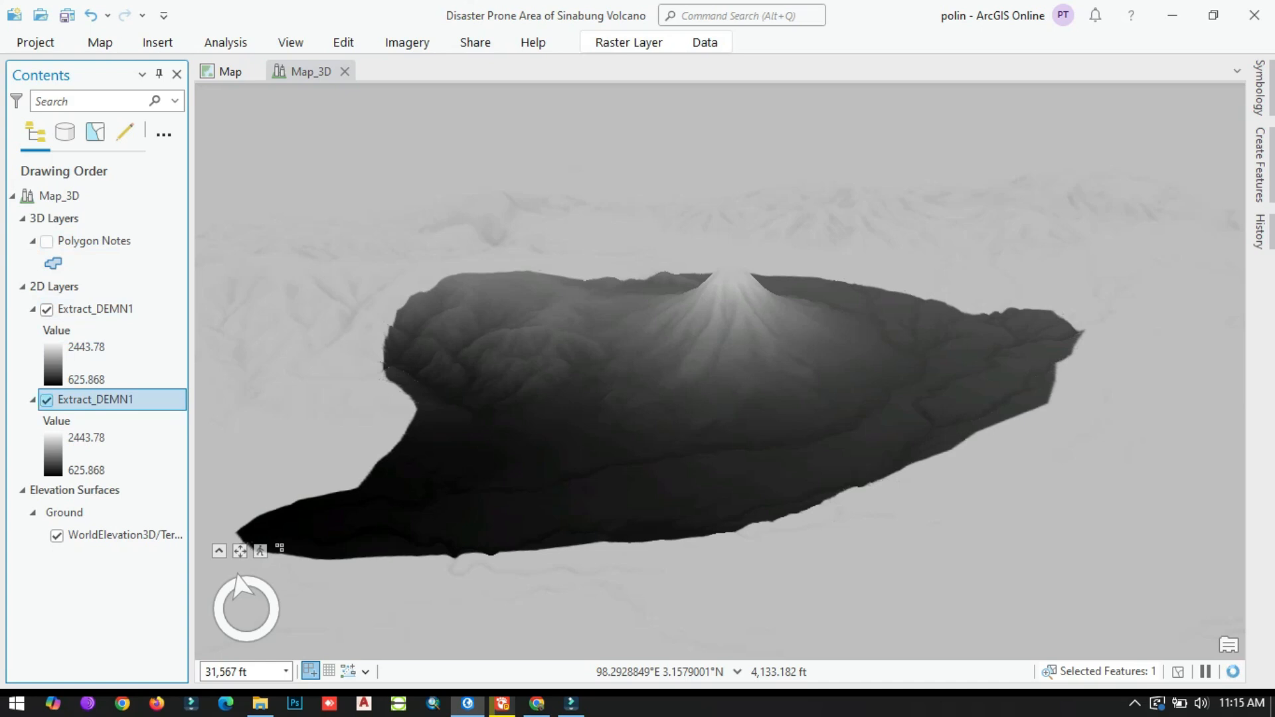
- Move one Extract_DEMN1 layer into the Ground elevation surface and turn off the WorldElevation3D terrain source
left_click(93, 309)
left_click_drag(100, 478, 106, 535)
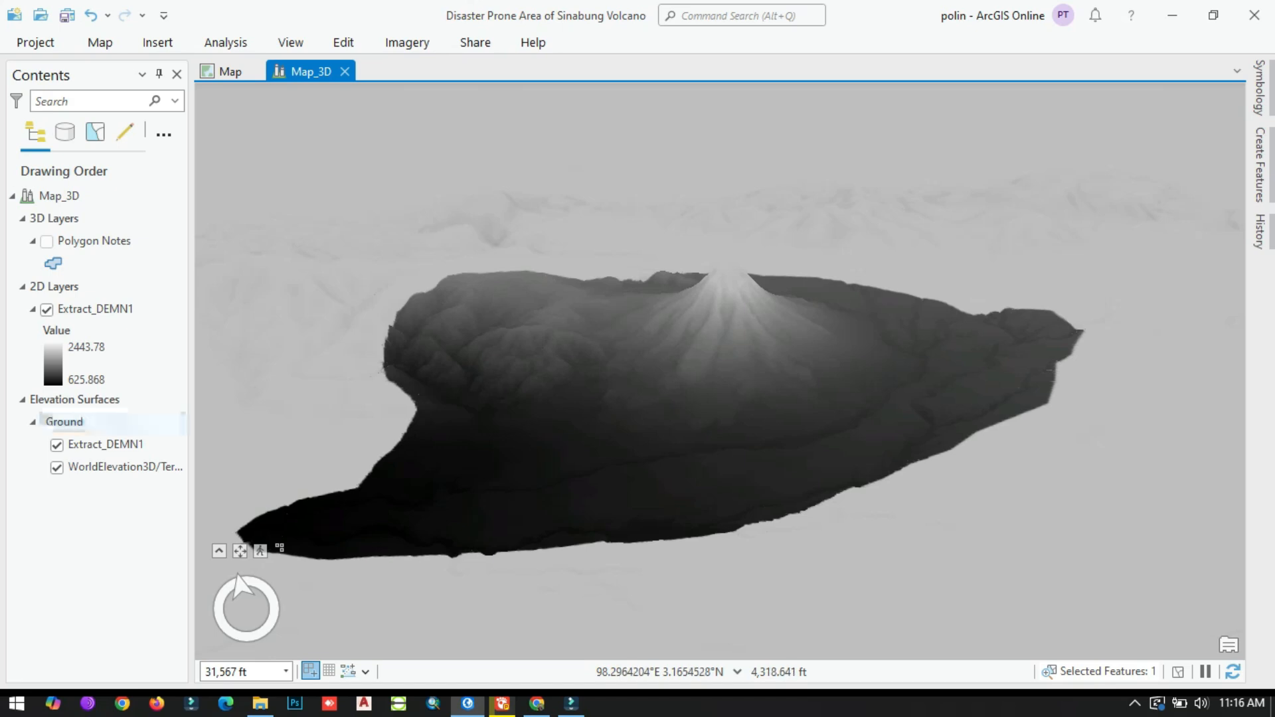
left_click(57, 467)
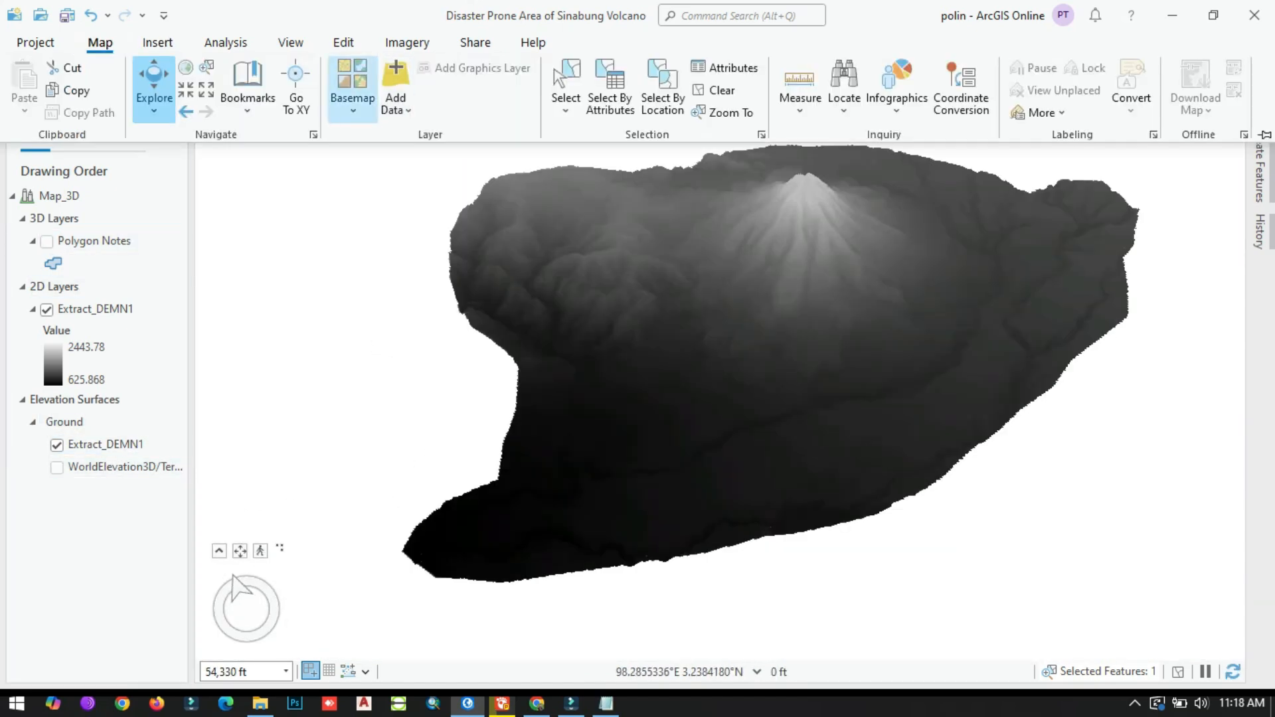
- Add the World Imagery basemap to the Map_3D scene and hide the Extract_DEMN1 layer under 2D Layers
left_click(353, 86)
scroll(531, 358, "down", 5)
scroll(531, 361, "up", 7)
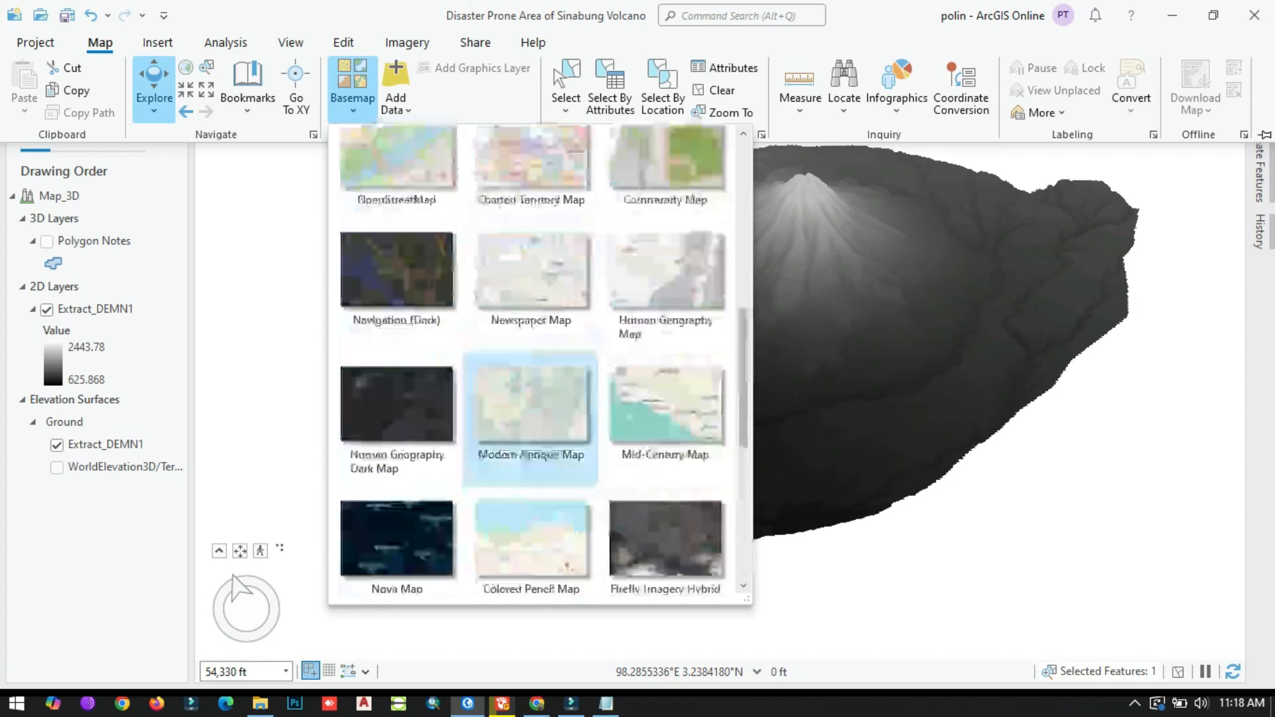
left_click(398, 186)
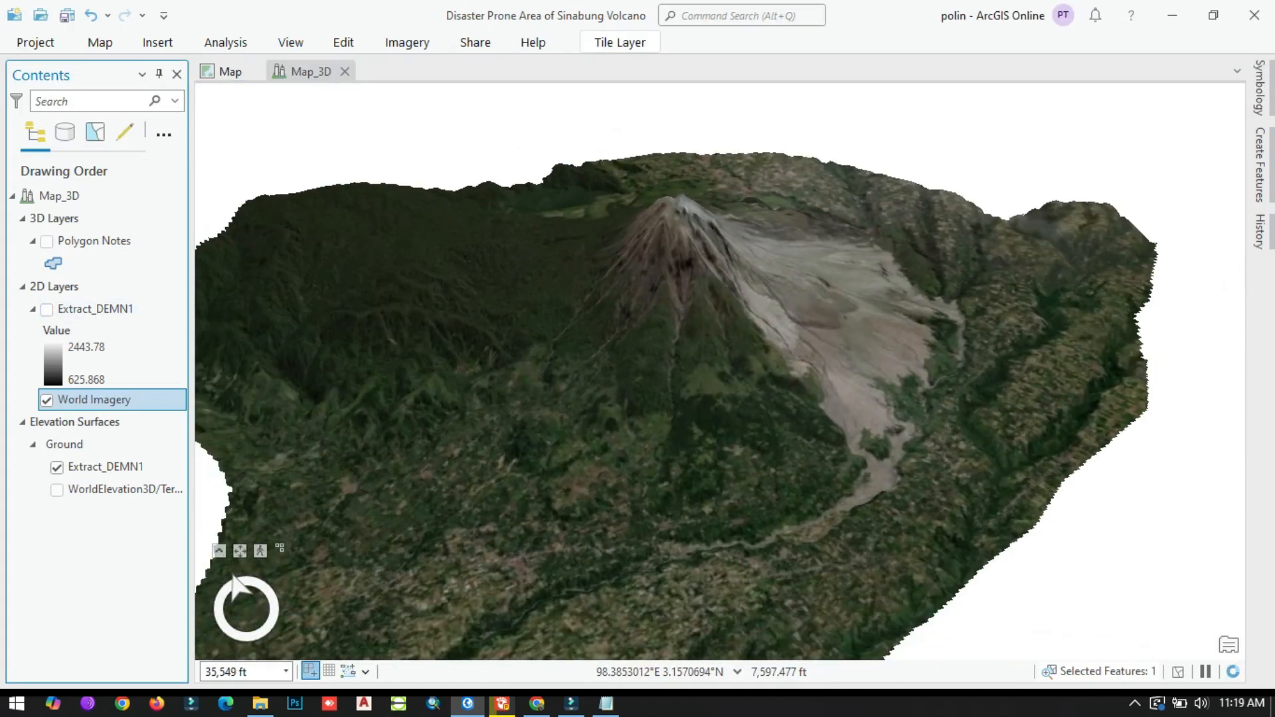
- Switch to the browser and open the World Imagery Wayback site by searching for "imagery wayback"
left_click(465, 58)
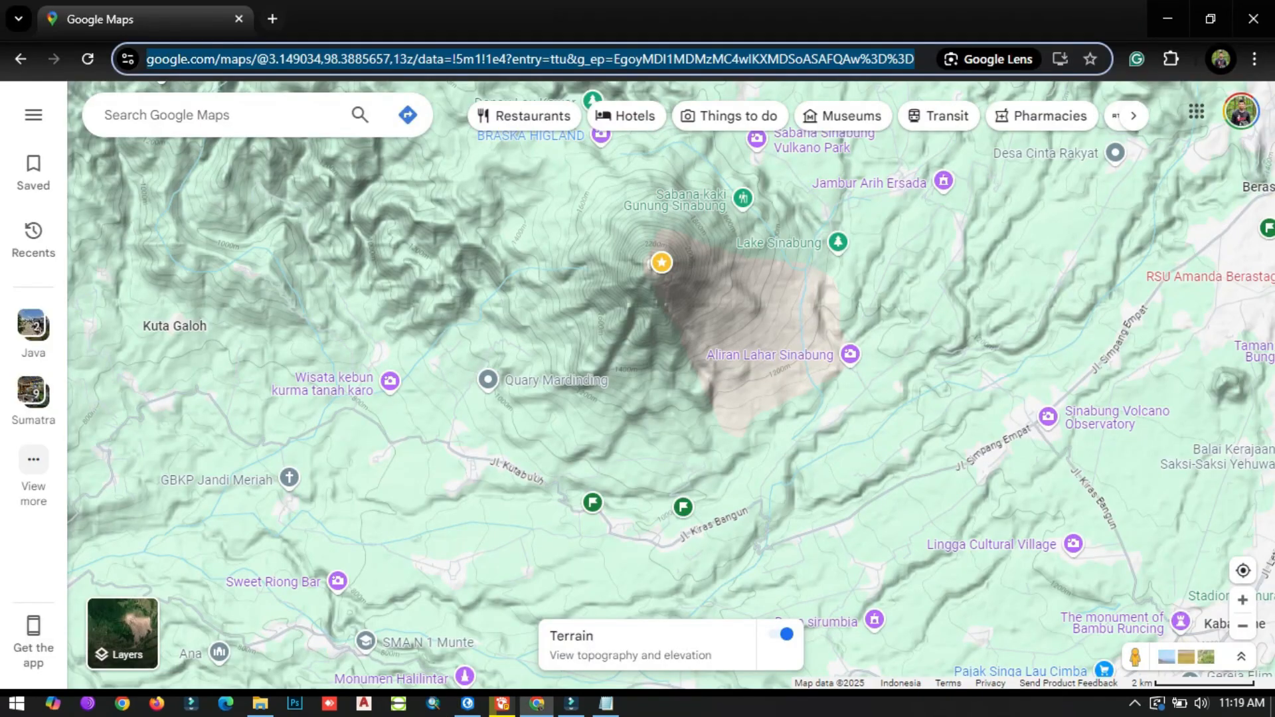
type("imager")
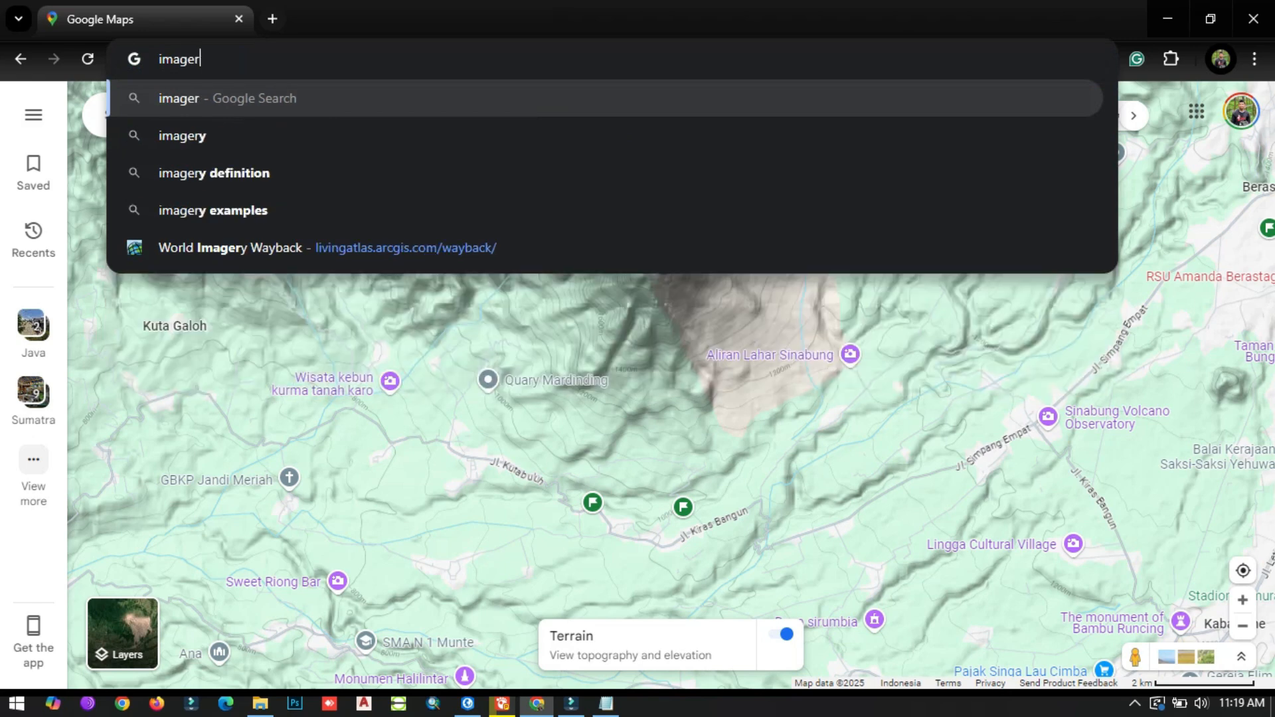
type("y wayback")
key("Return")
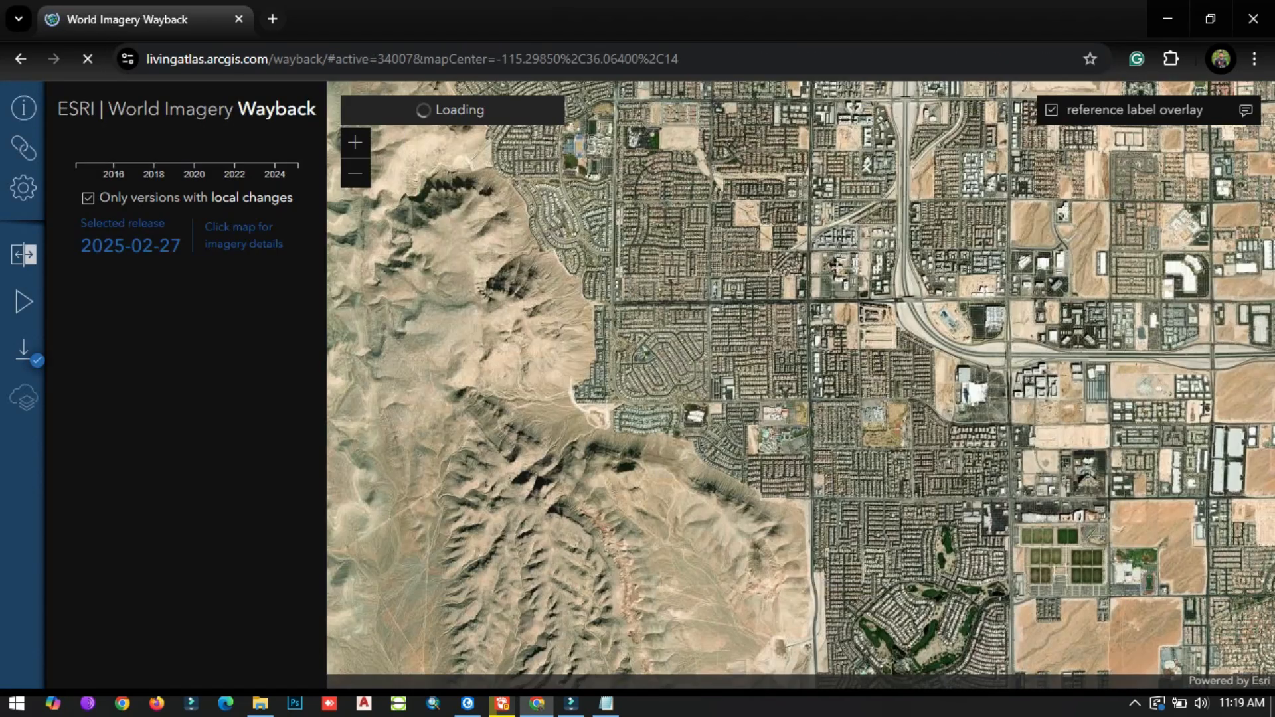
- Locate "sinabung" on the Wayback map
left_click(425, 110)
type("sinabung")
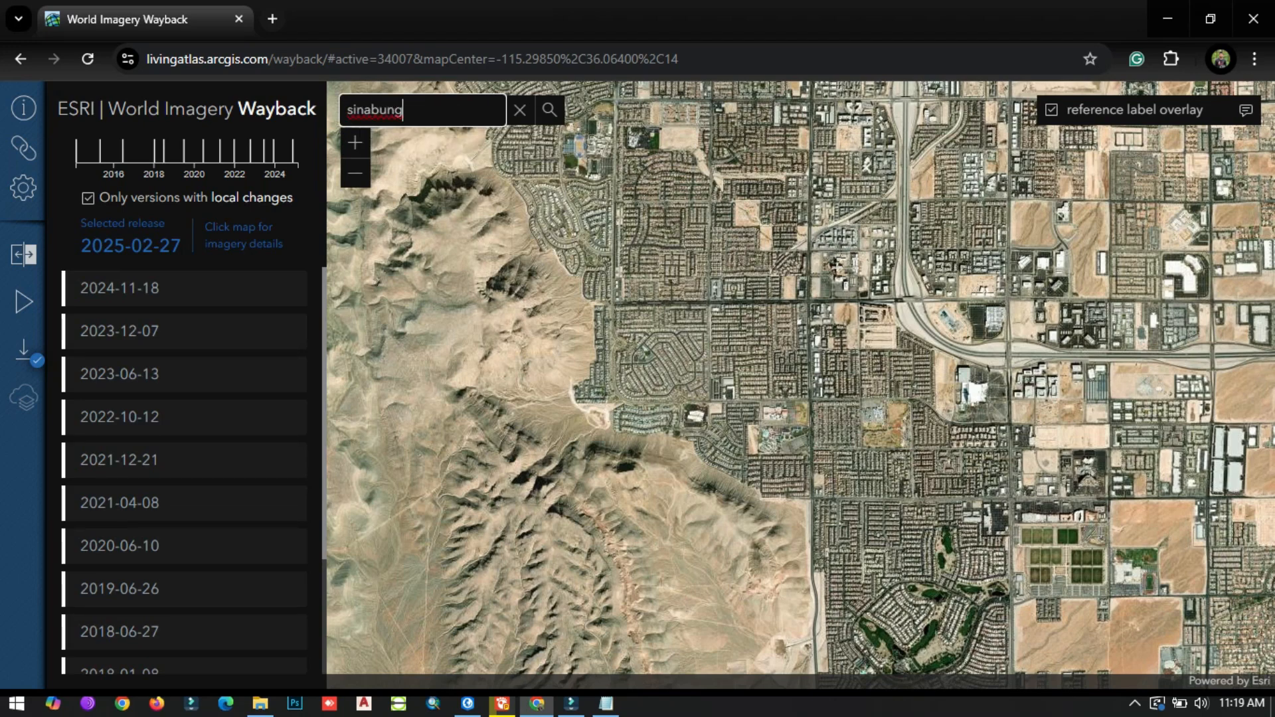
key("Return")
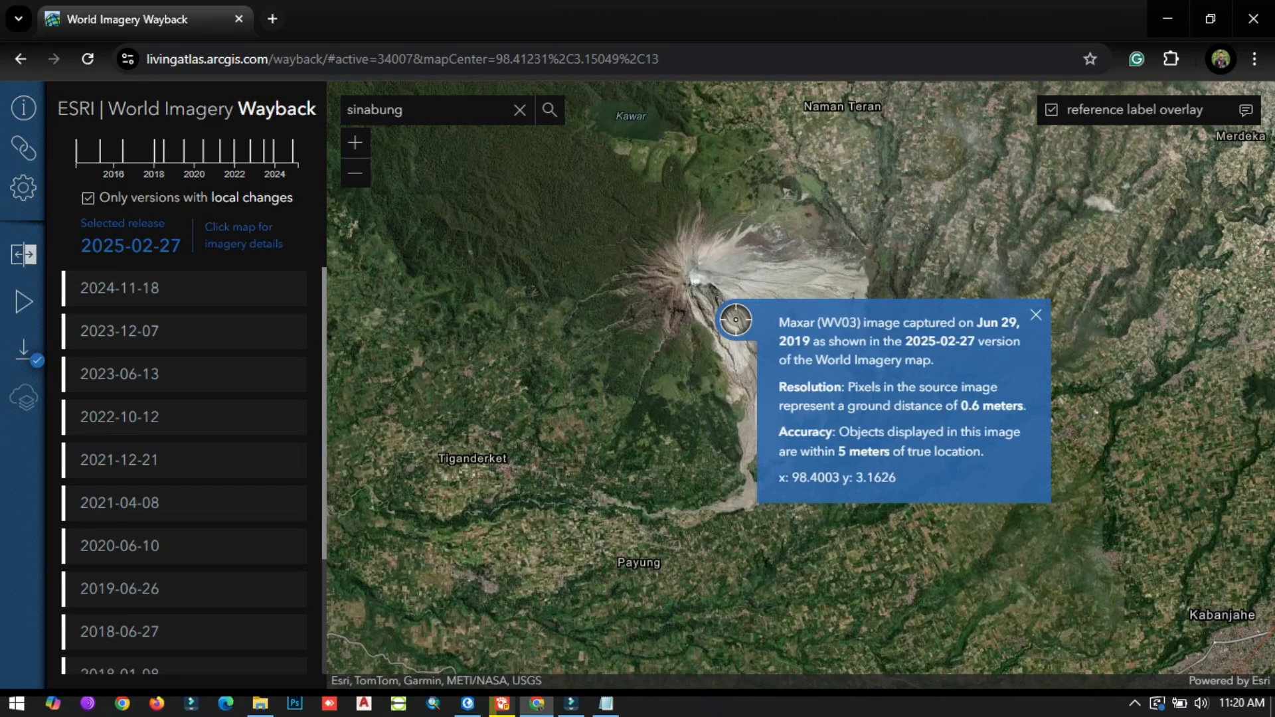
- Select the 2024-06-06 imagery release, open its ArcGIS item page and copy the page's URL
left_click(153, 288)
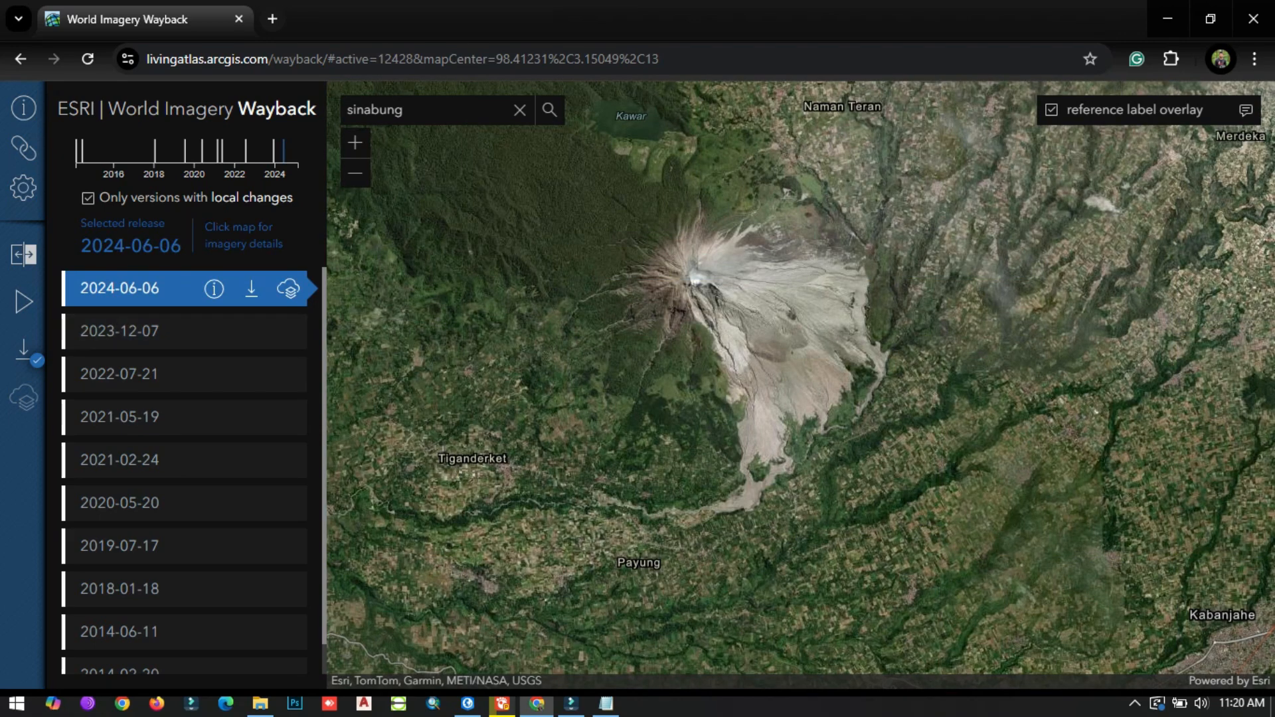
left_click(288, 289)
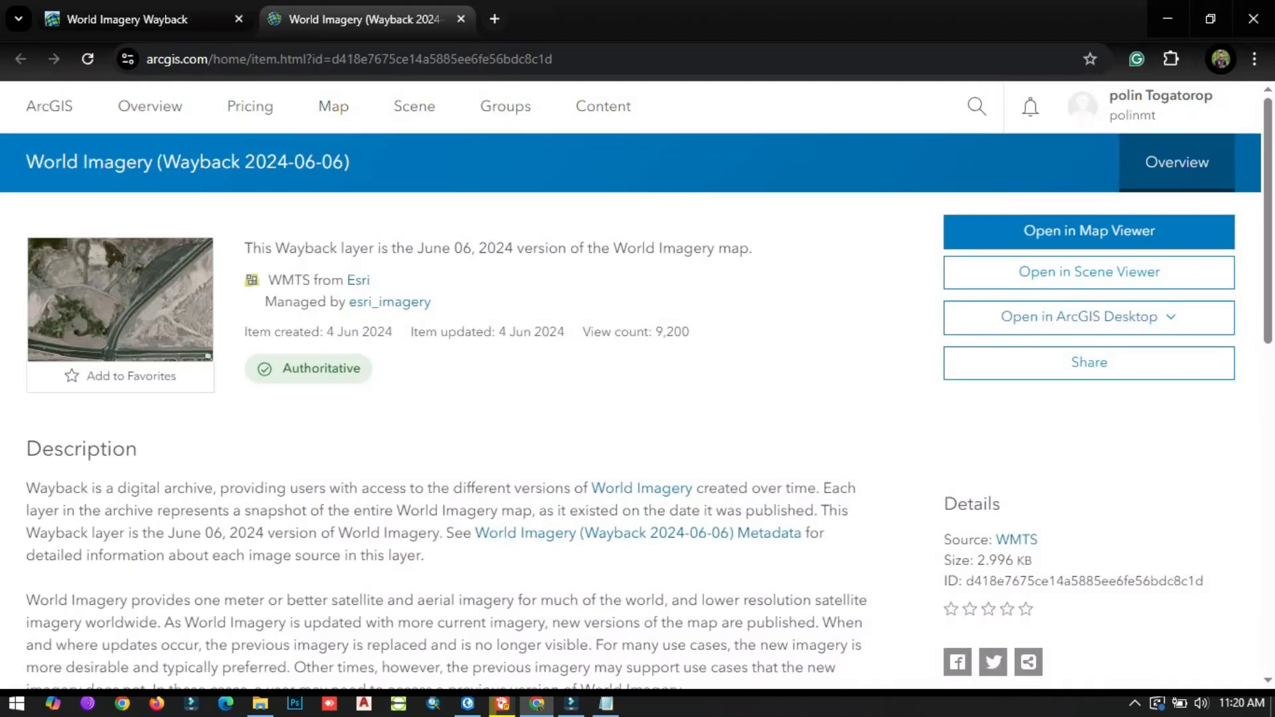
left_click(349, 58)
key("ctrl+c")
right_click(338, 66)
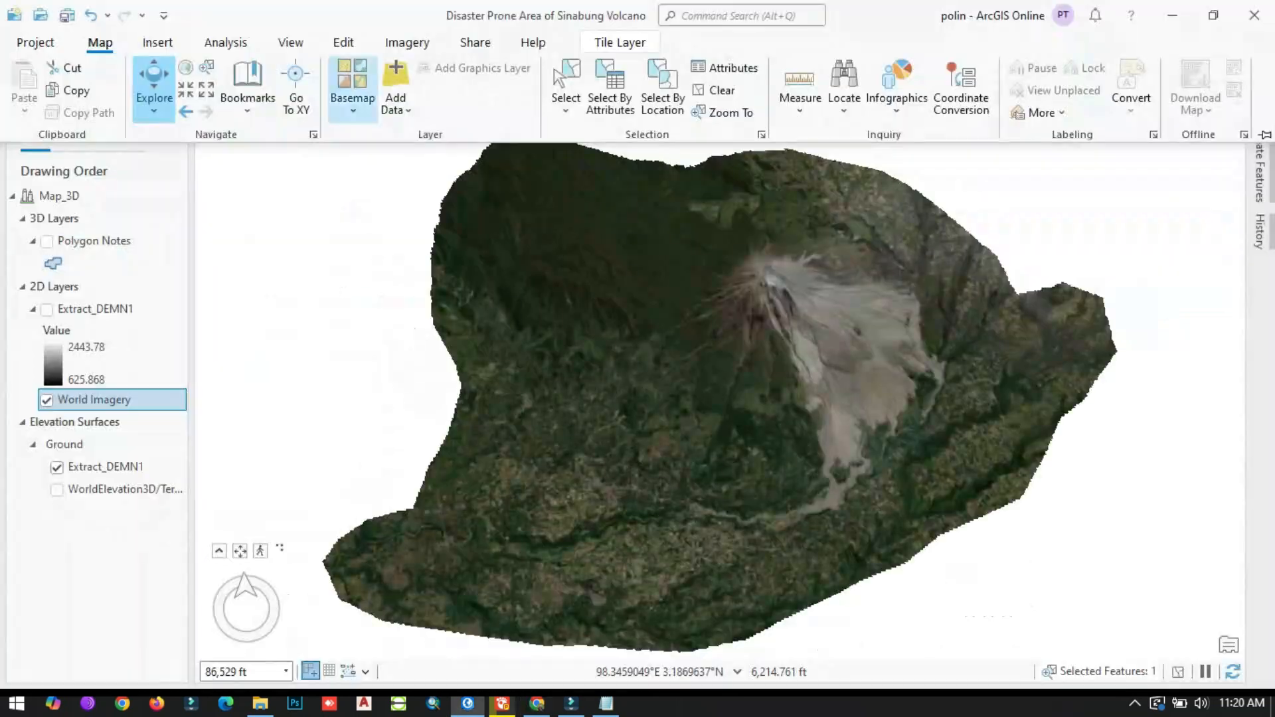
- Back in ArcGIS Pro, add the Wayback imagery from the copied item URL as a data path and turn off World Imagery
left_click(396, 99)
left_click(451, 199)
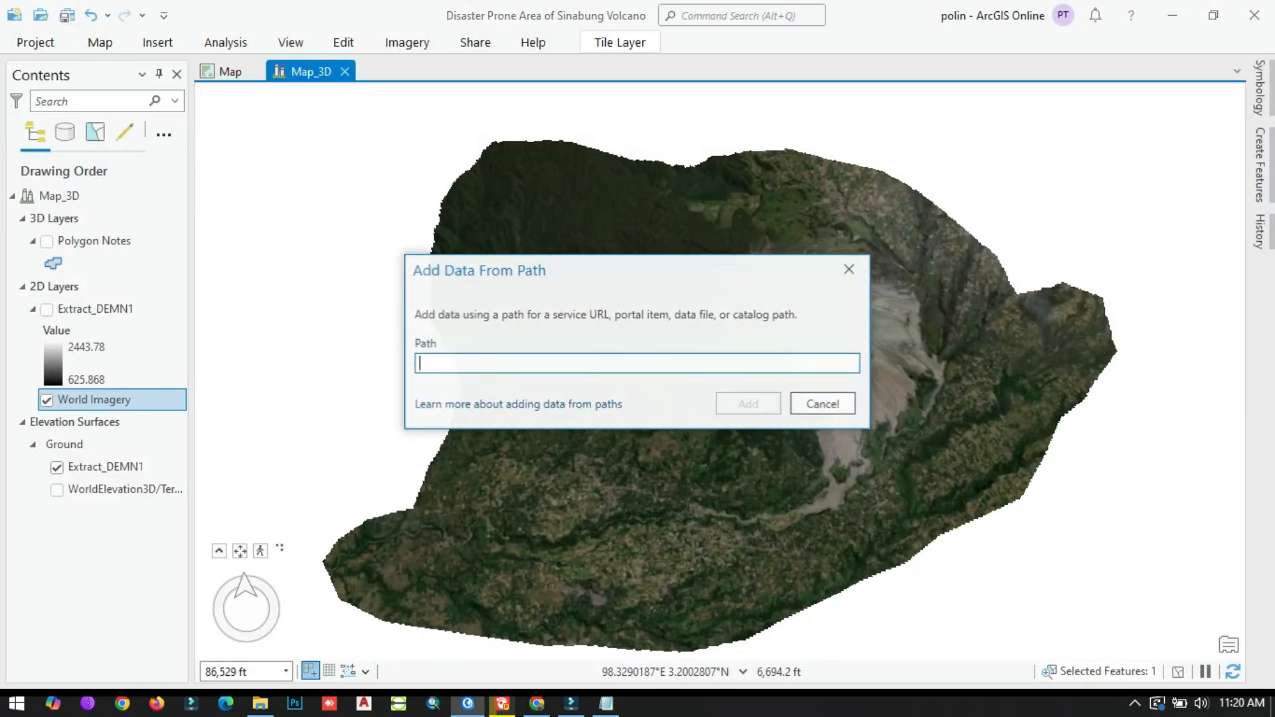
key("ctrl+v")
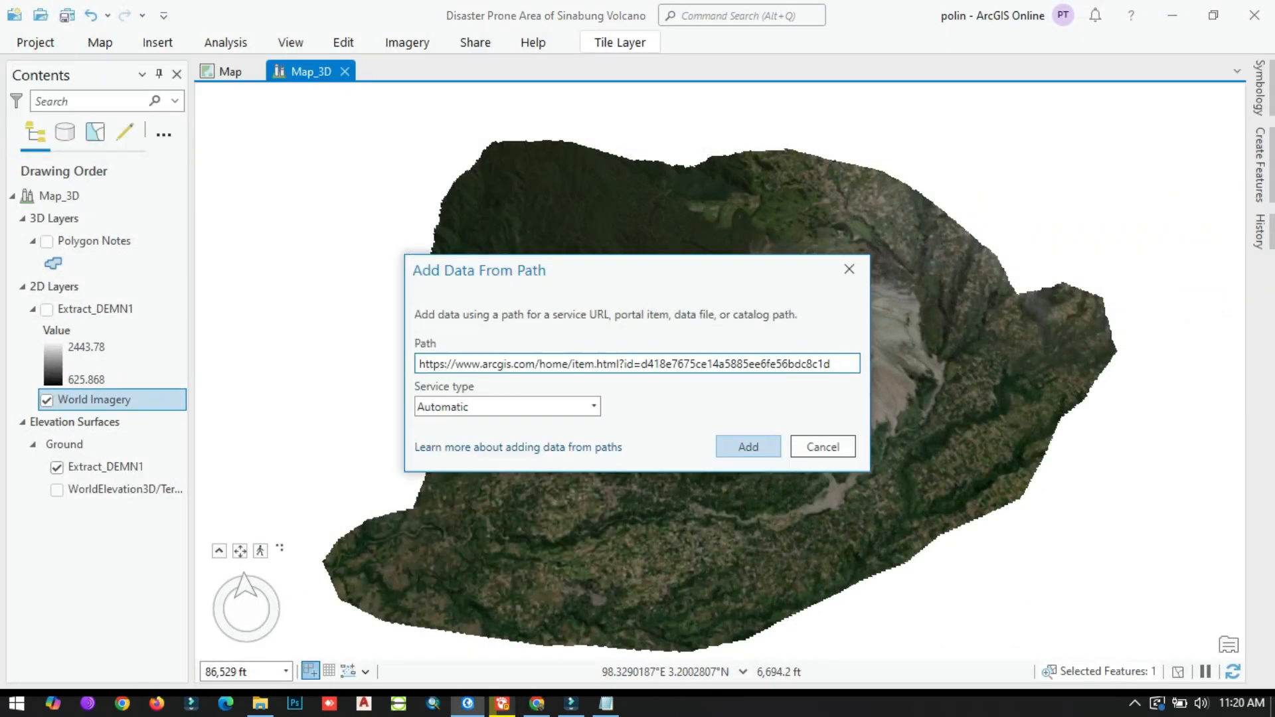
left_click(748, 446)
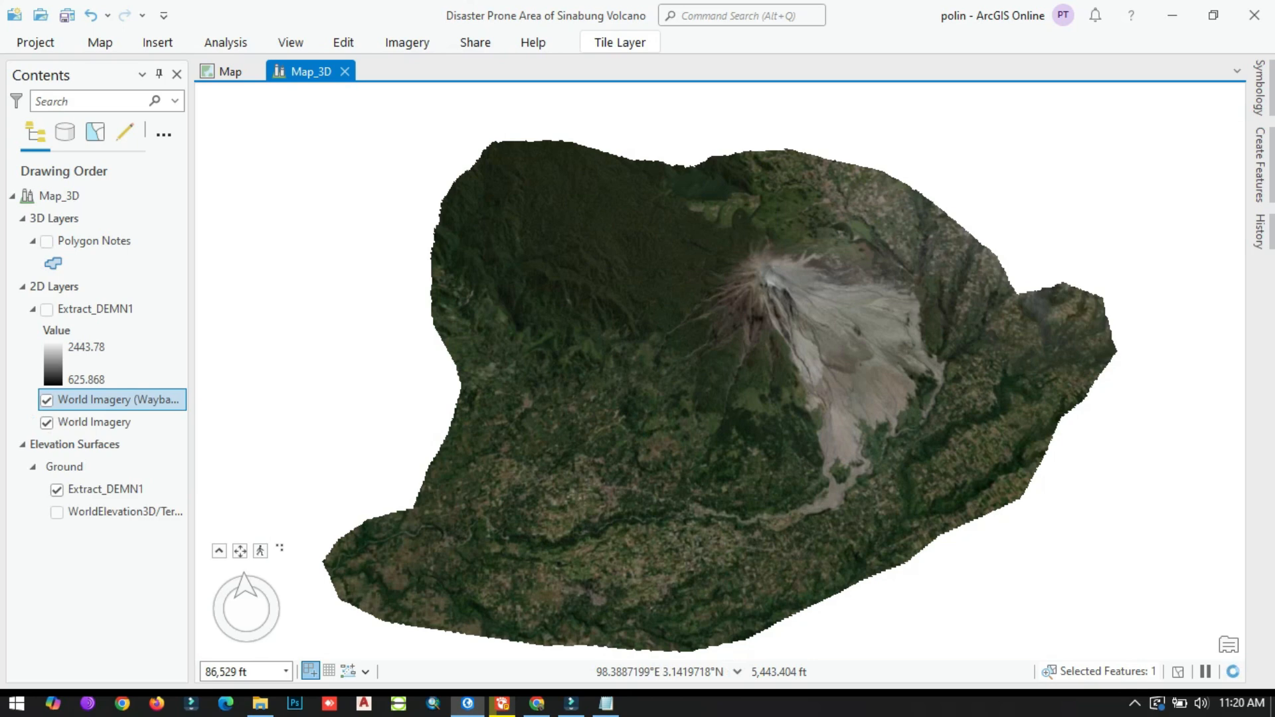
left_click(46, 423)
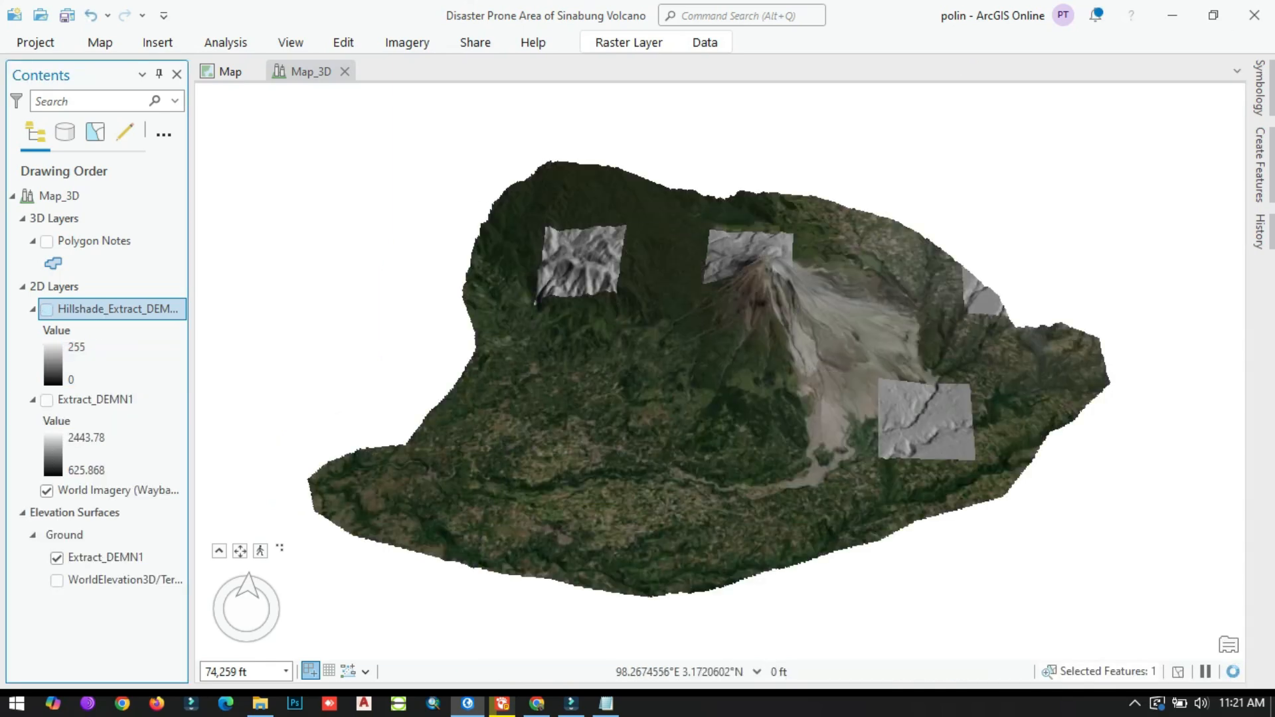
- Set the layer blend of the Hillshade_Extract_DEMN1 layer to Overlay
left_click(629, 42)
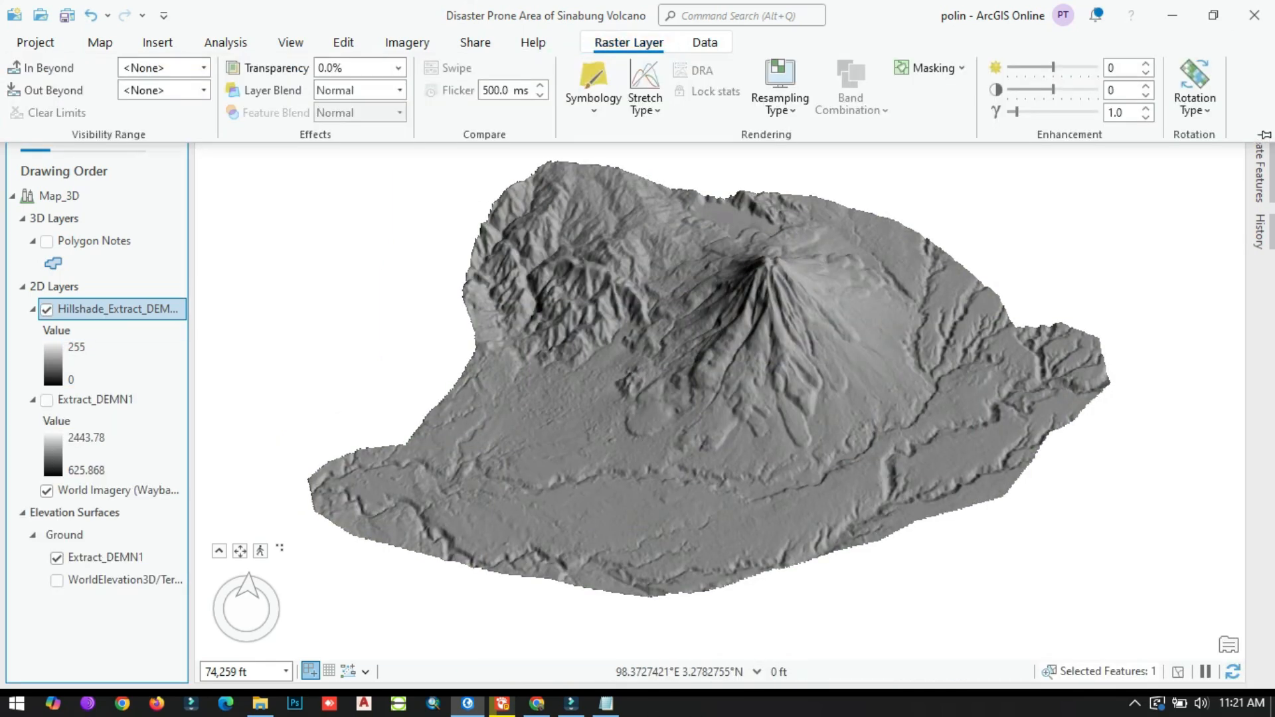
left_click(399, 91)
left_click(344, 407)
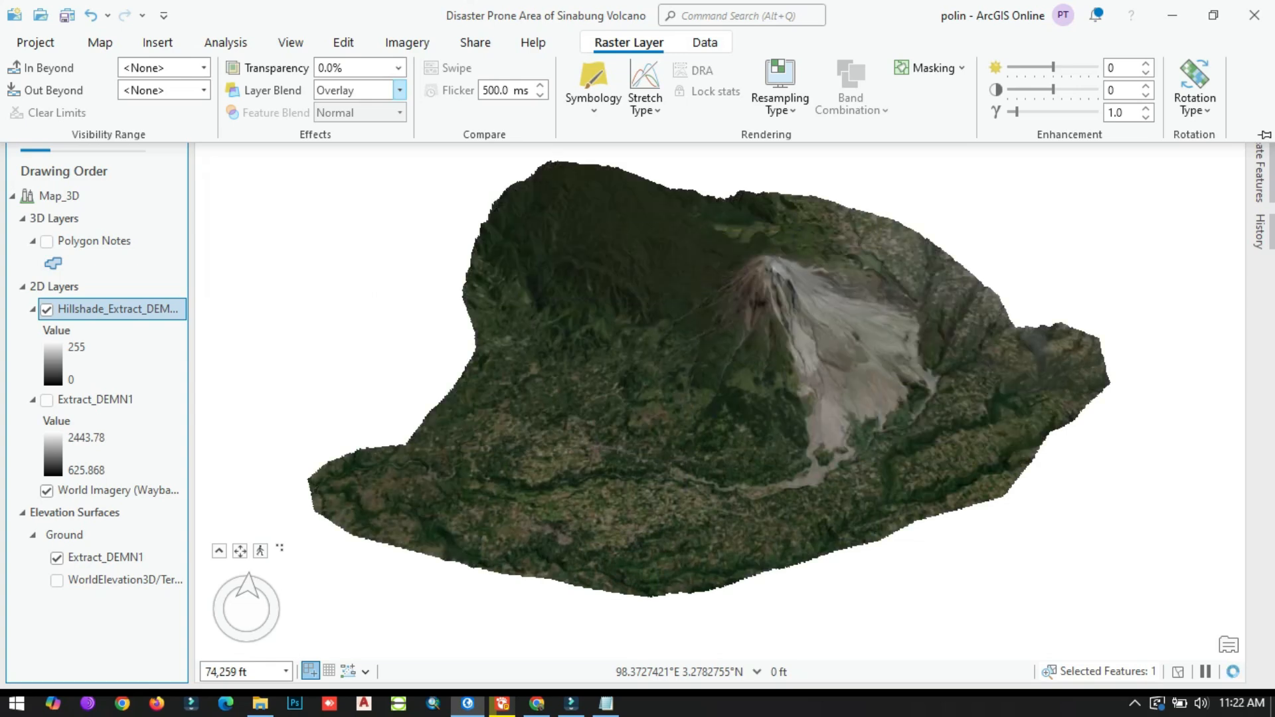
- Examine the hillshade-blended volcano terrain from different distances and viewing angles
scroll(838, 340, "up", 3)
scroll(721, 402, "down", 3)
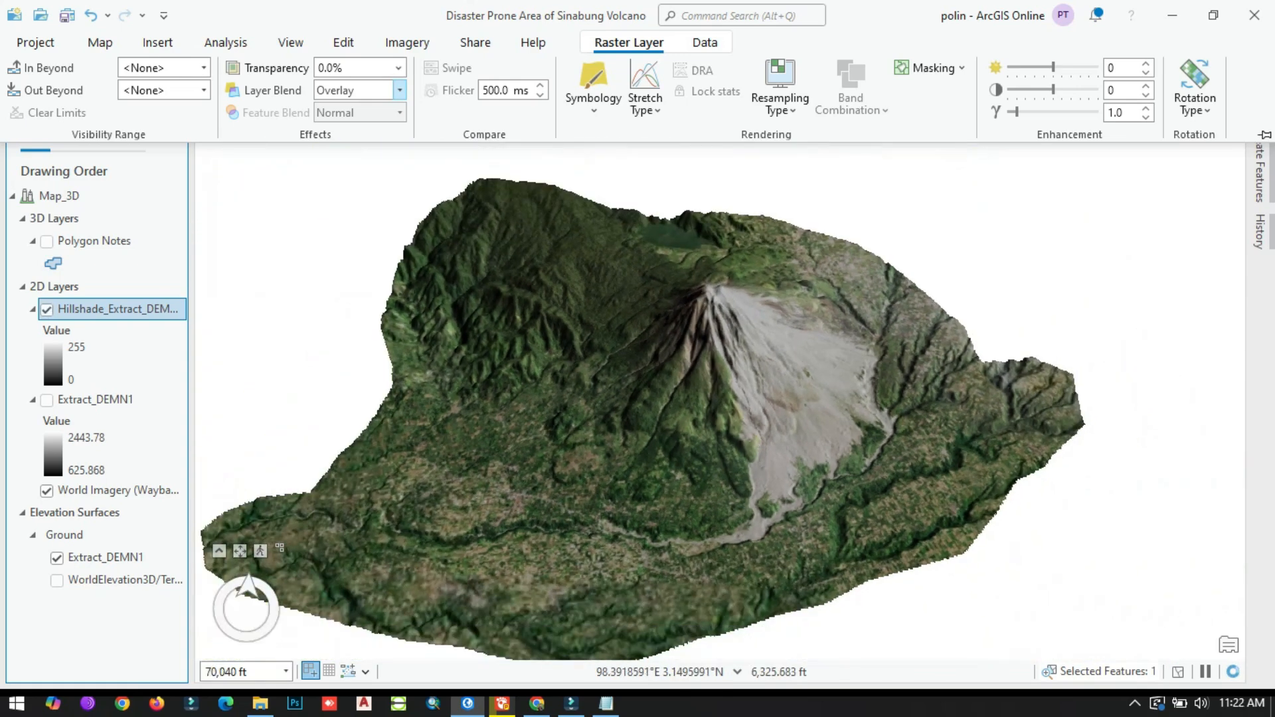
left_click(709, 397)
middle_click_drag(705, 392, 707, 364)
left_click_drag(733, 359, 838, 287)
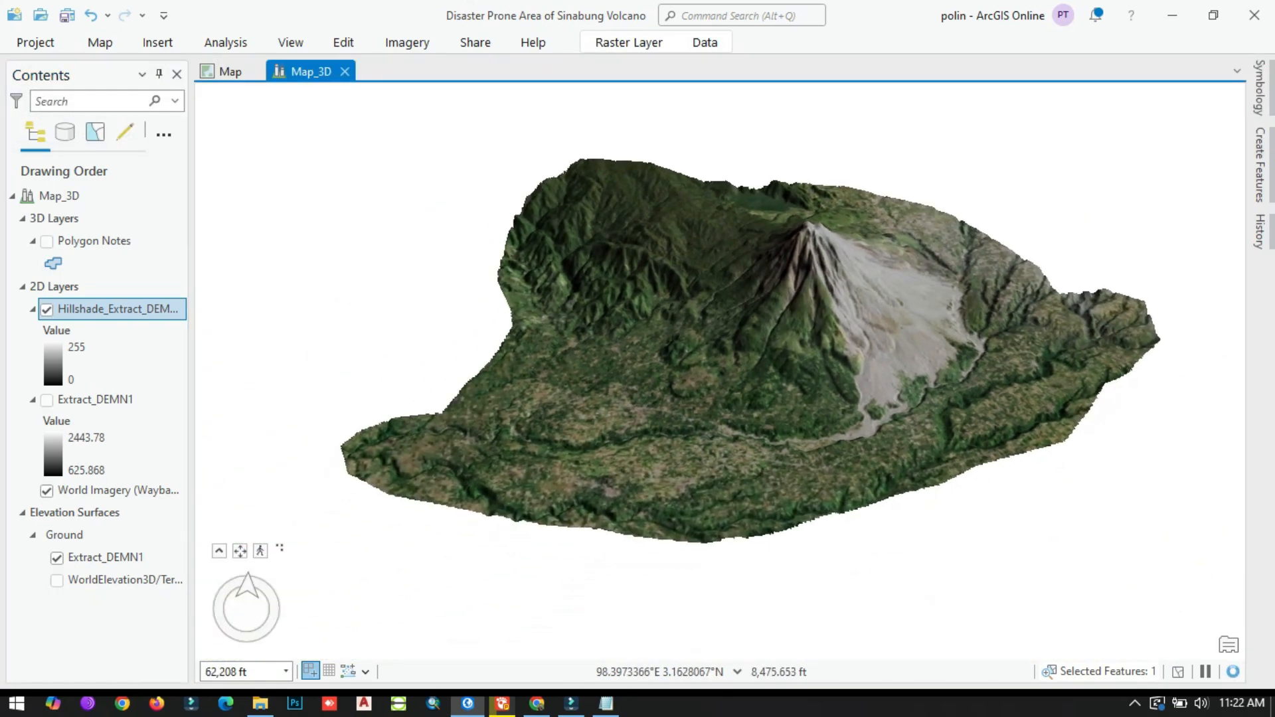
middle_click_drag(838, 286, 808, 313)
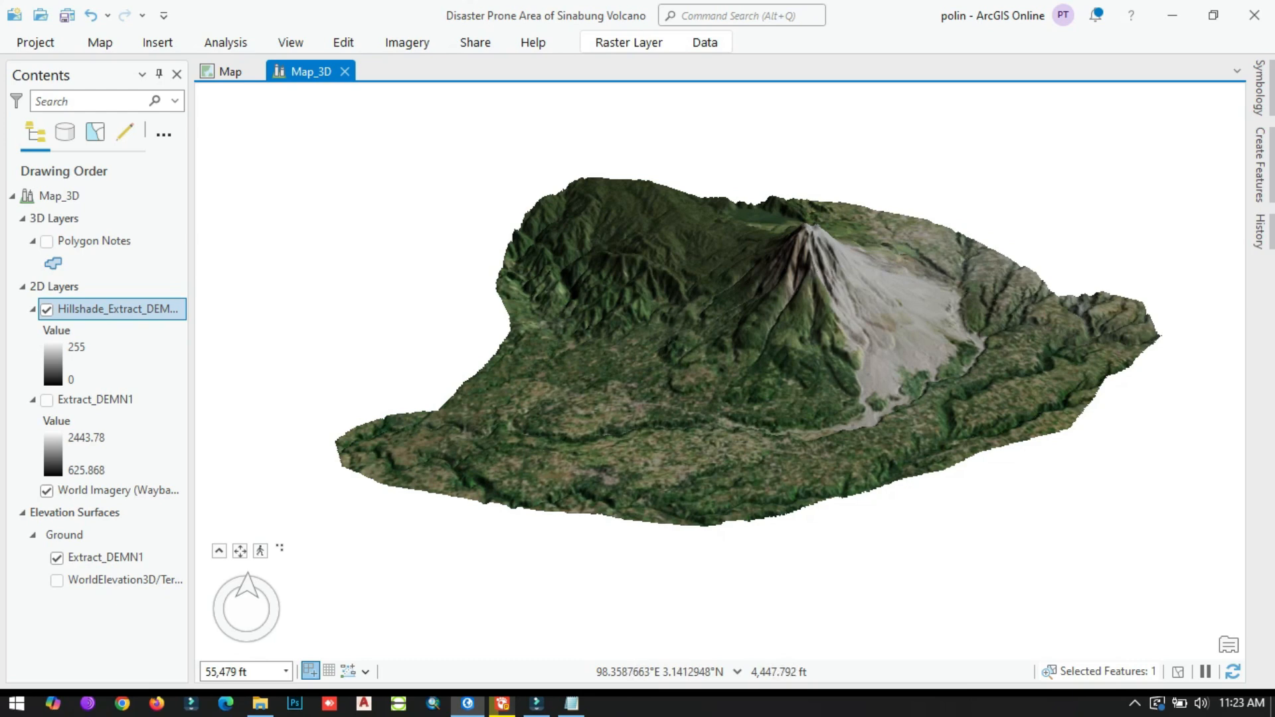
- Move the Polygon Notes layer from 3D Layers to 2D Layers above the hillshade and make it visible
middle_click_drag(848, 385, 848, 377)
left_click(94, 240)
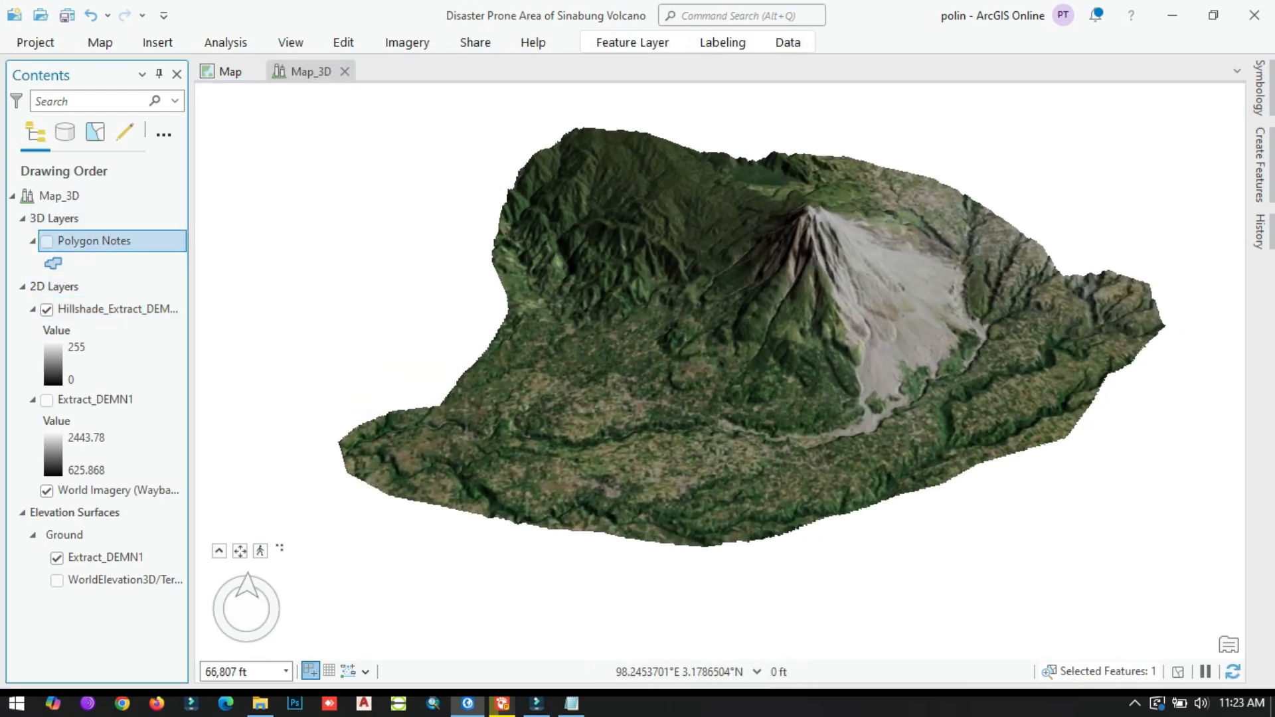
left_click_drag(94, 241, 100, 301)
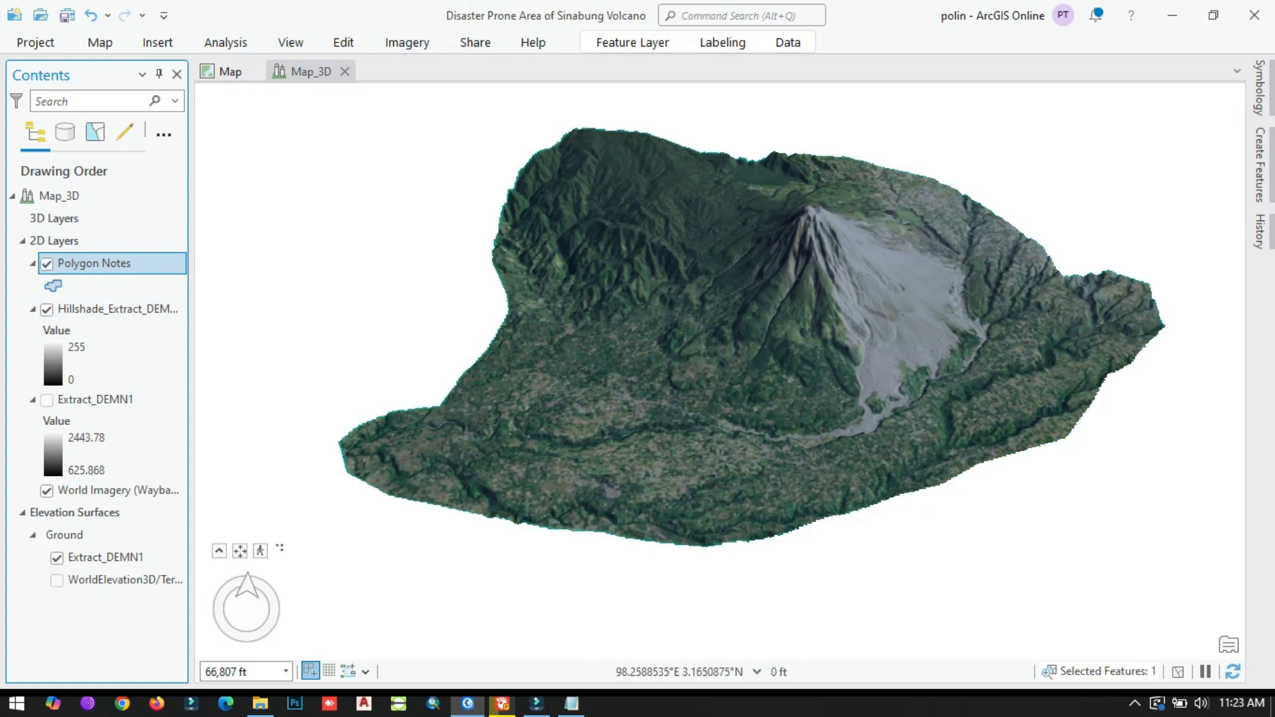
- Try placing the Polygon Notes features at an absolute height using geometry z-values, and check the terrain from the side
right_click(94, 263)
left_click(136, 657)
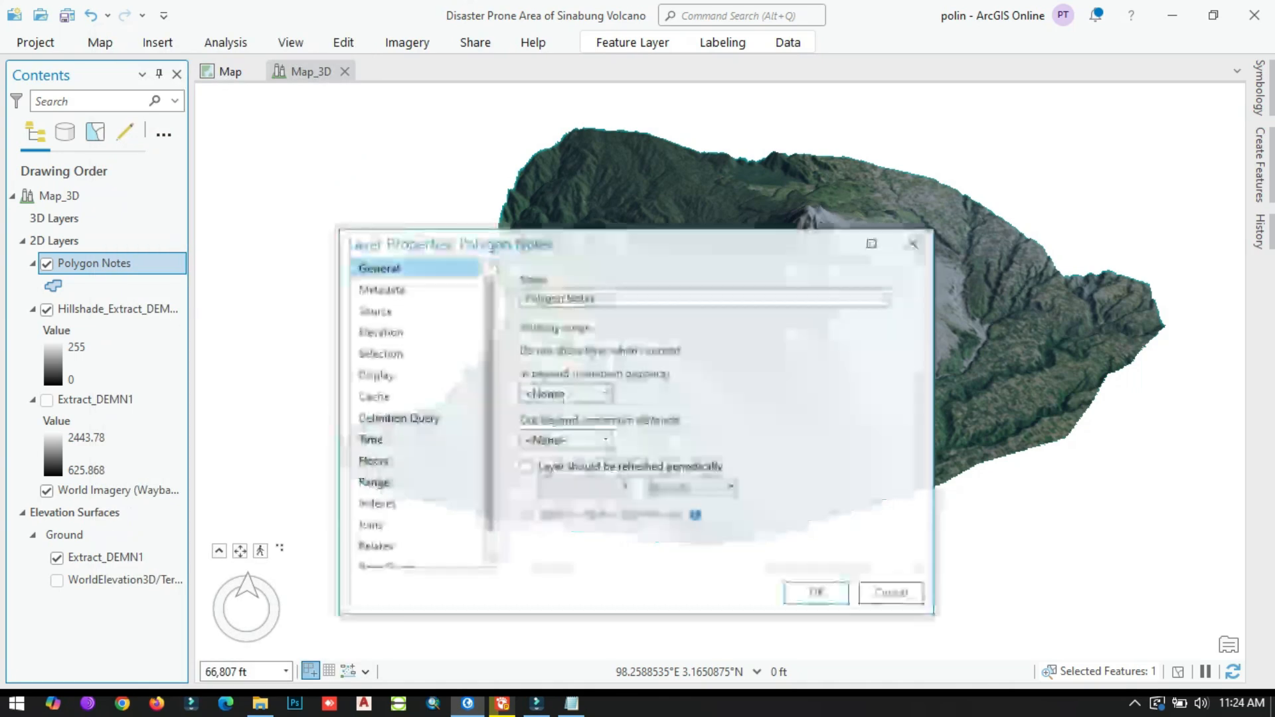
left_click(380, 332)
left_click(642, 278)
left_click(664, 347)
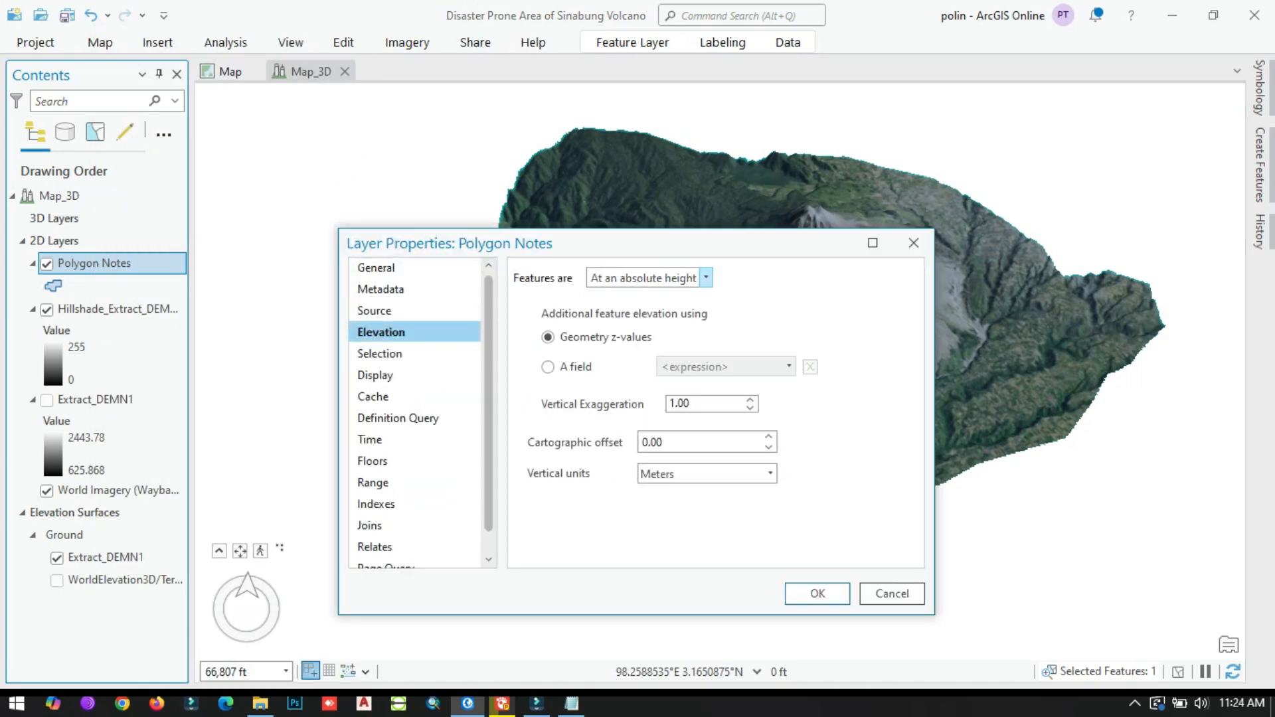
left_click(817, 593)
middle_click_drag(737, 524, 719, 371)
mouse_move(718, 532)
middle_mouse_down()
mouse_move(715, 499)
mouse_move(709, 515)
middle_mouse_up()
scroll(709, 512, "down", 2)
middle_click_drag(720, 372, 677, 476)
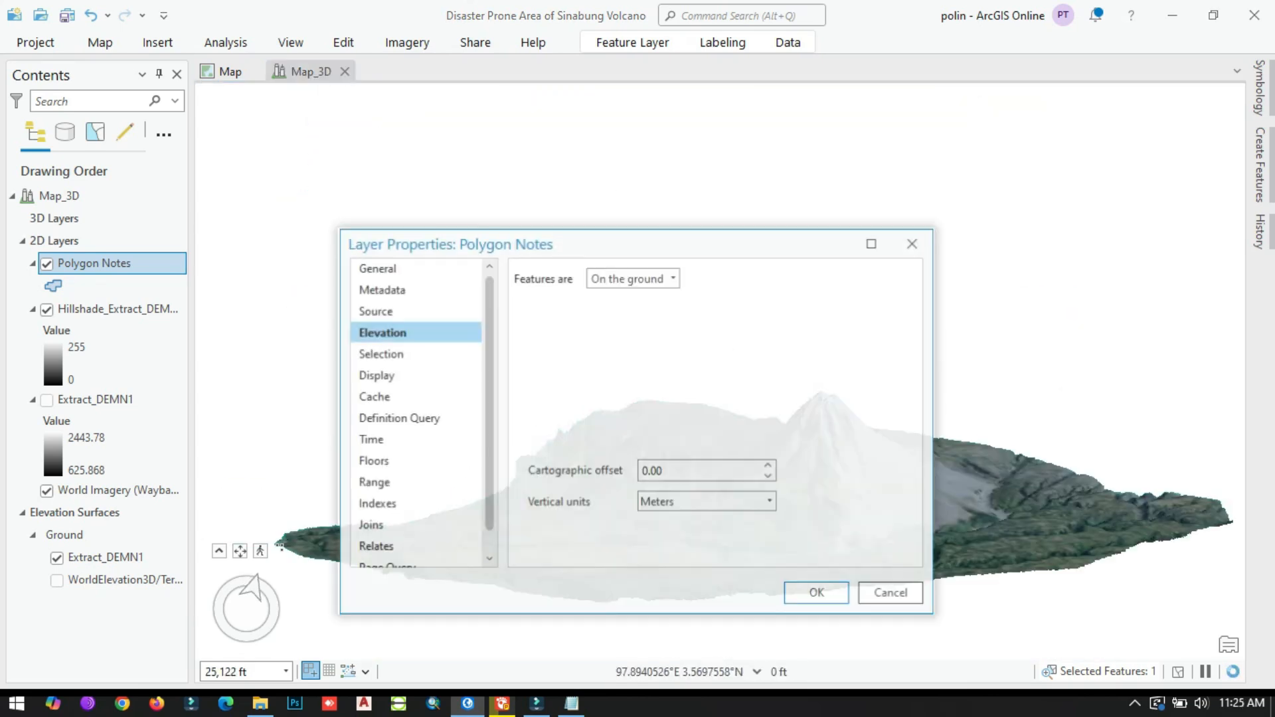
- Place the Polygon Notes features at an absolute height using geometry z-values with a vertical exaggeration of 0
left_click(672, 277)
left_click(704, 352)
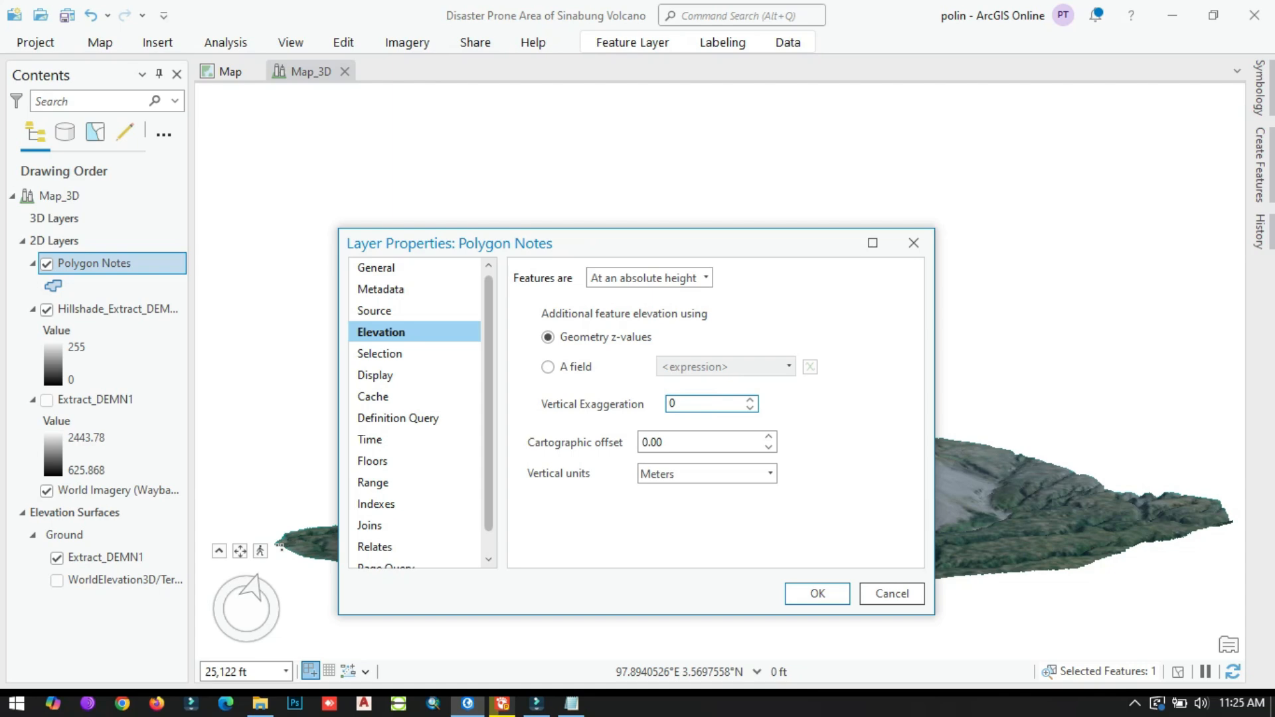
left_click(817, 594)
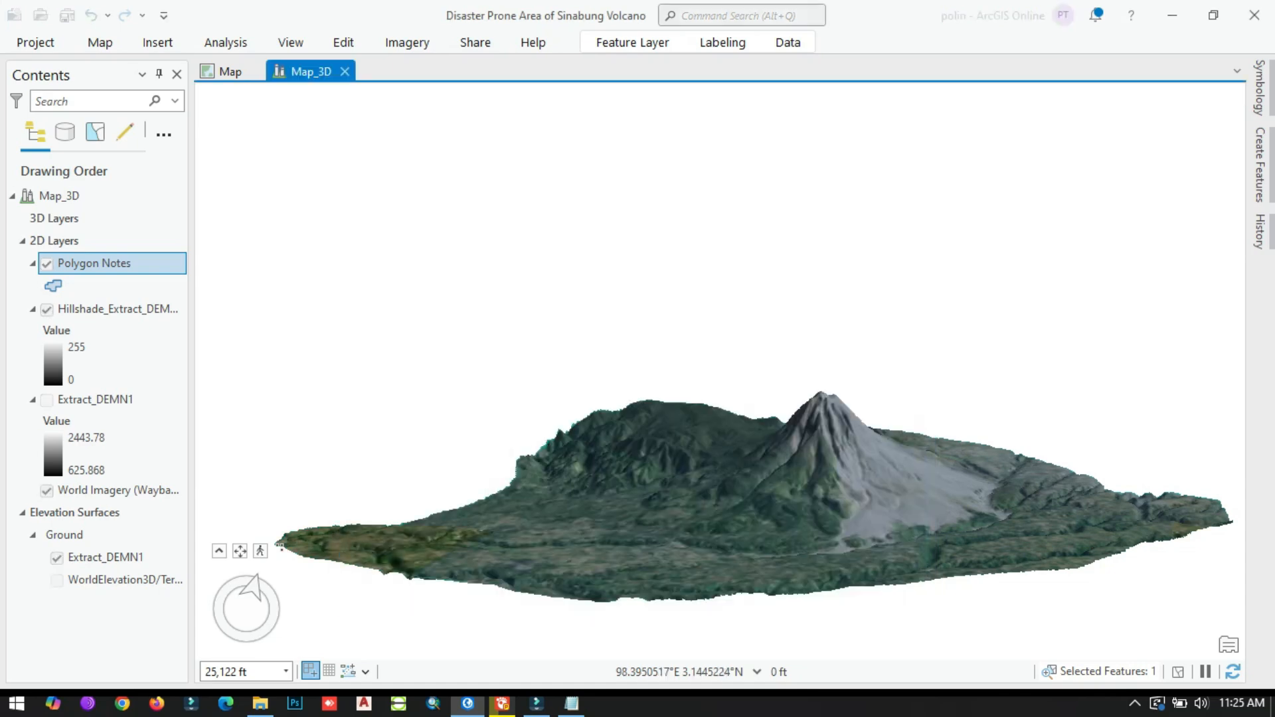
mouse_move(513, 562)
middle_mouse_down()
mouse_move(528, 587)
mouse_move(541, 554)
mouse_move(512, 560)
mouse_move(514, 578)
middle_mouse_up()
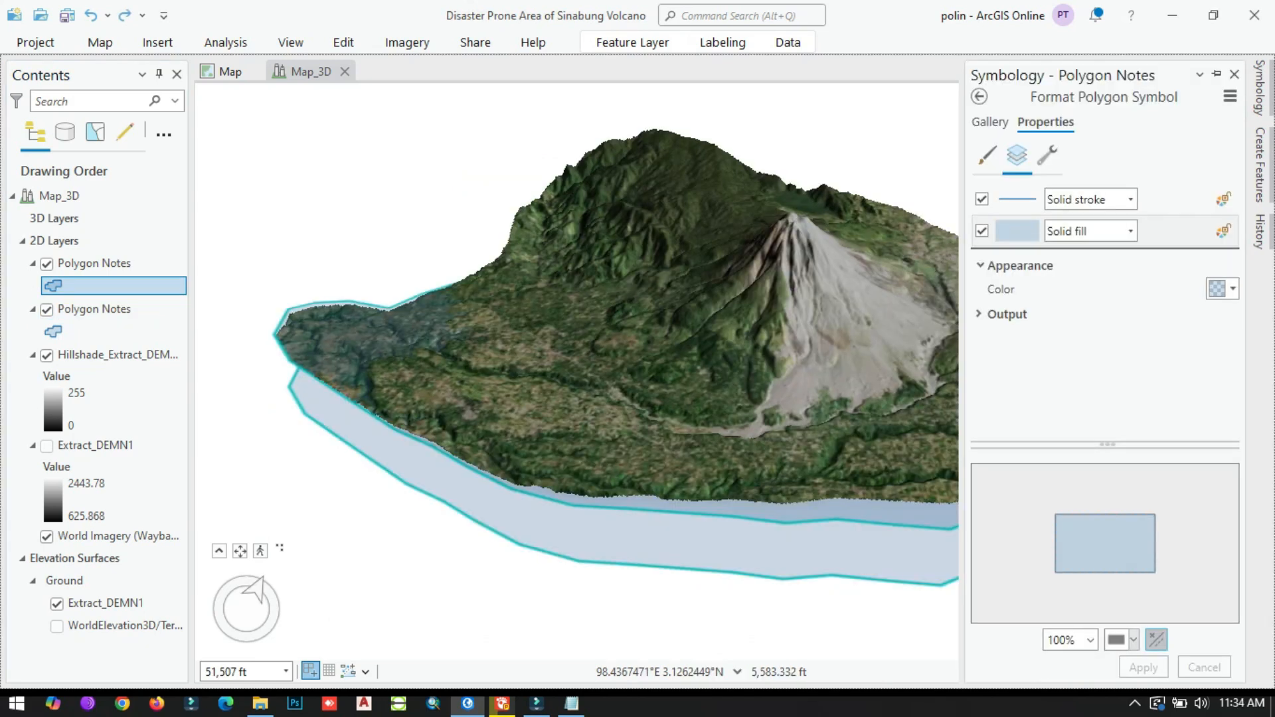
- Change the upper Polygon Notes layer's symbol from a solid fill to a gradient fill
left_click(1168, 231)
left_click(1130, 231)
left_click(1092, 286)
- Edit the gradient's color scheme, giving the end stop a bright blue and the start stop a dark blue
left_click(1045, 288)
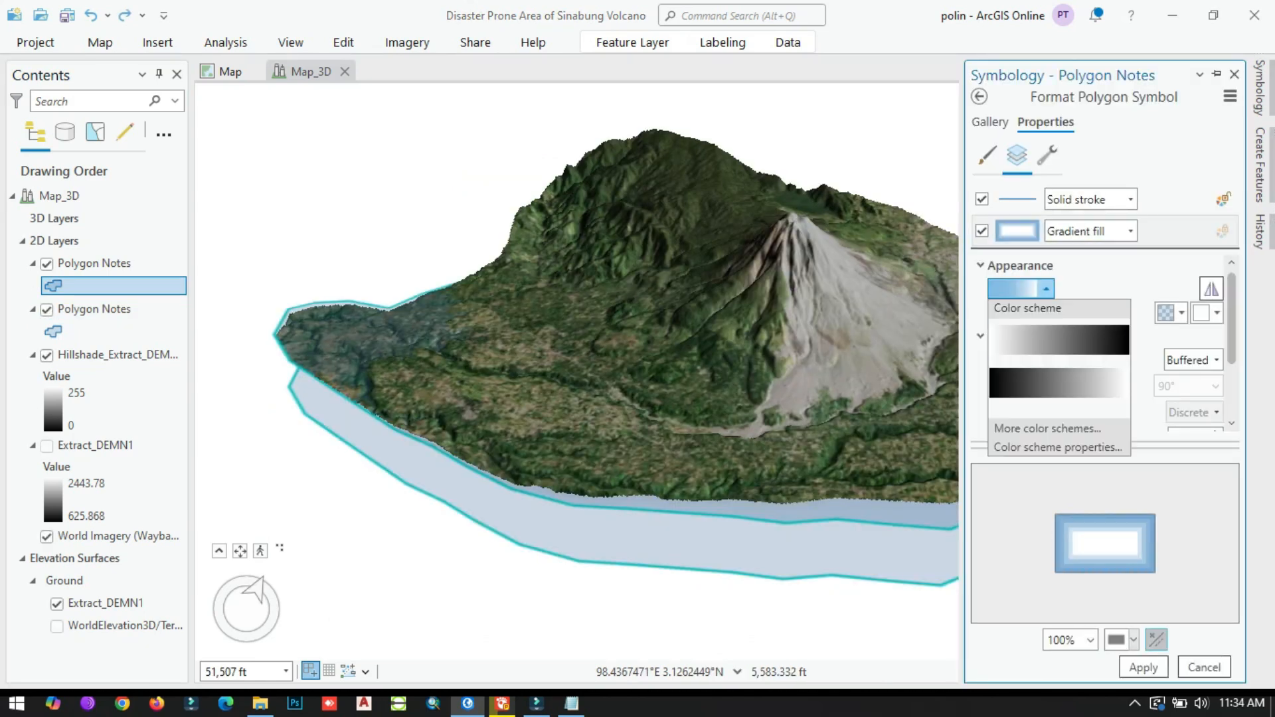
left_click(1023, 443)
left_click(867, 267)
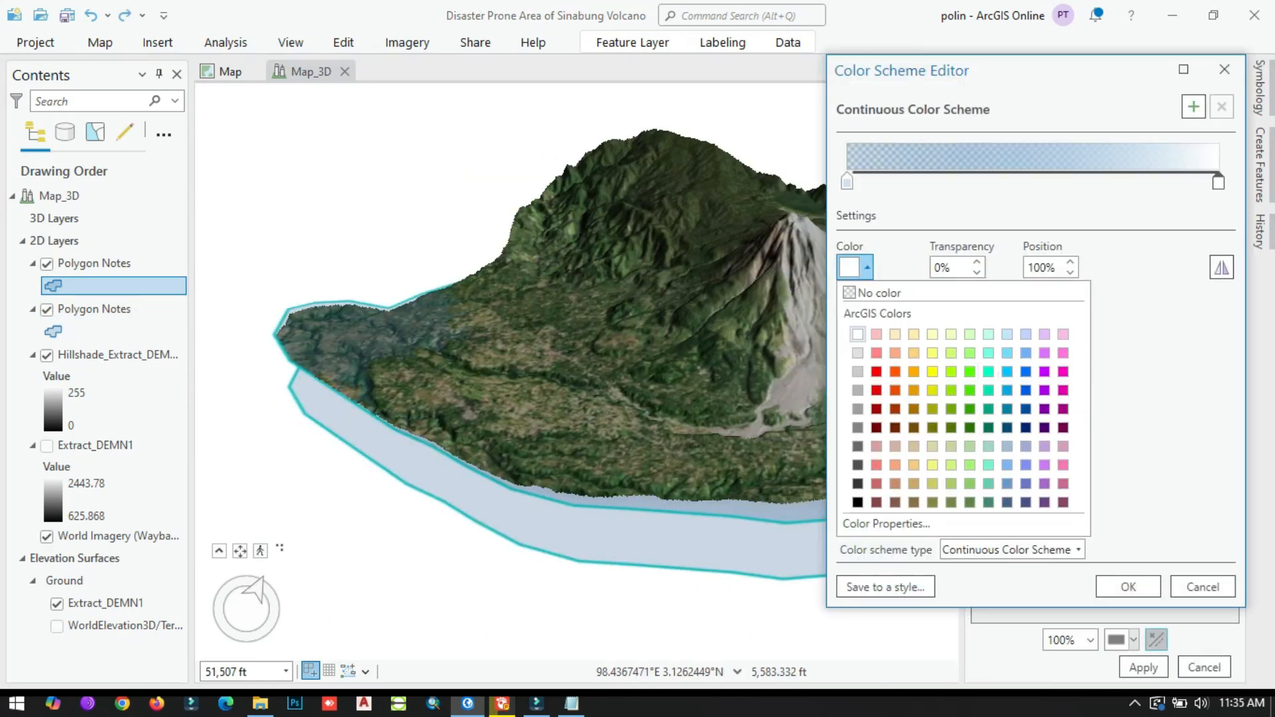
left_click(1025, 371)
left_click(847, 181)
left_click(866, 267)
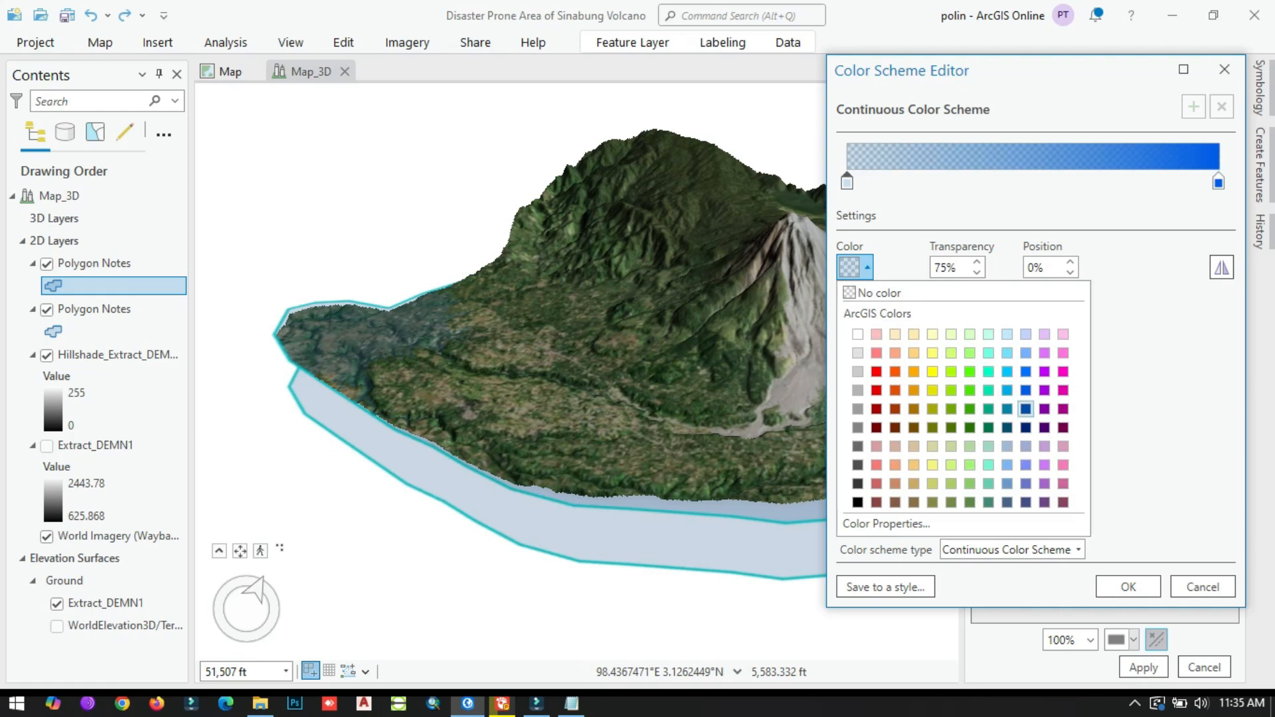
left_click(1026, 409)
- Recolor the gradient's end stop light blue and apply the gradient fill to the Polygon Notes symbol
left_click(1219, 181)
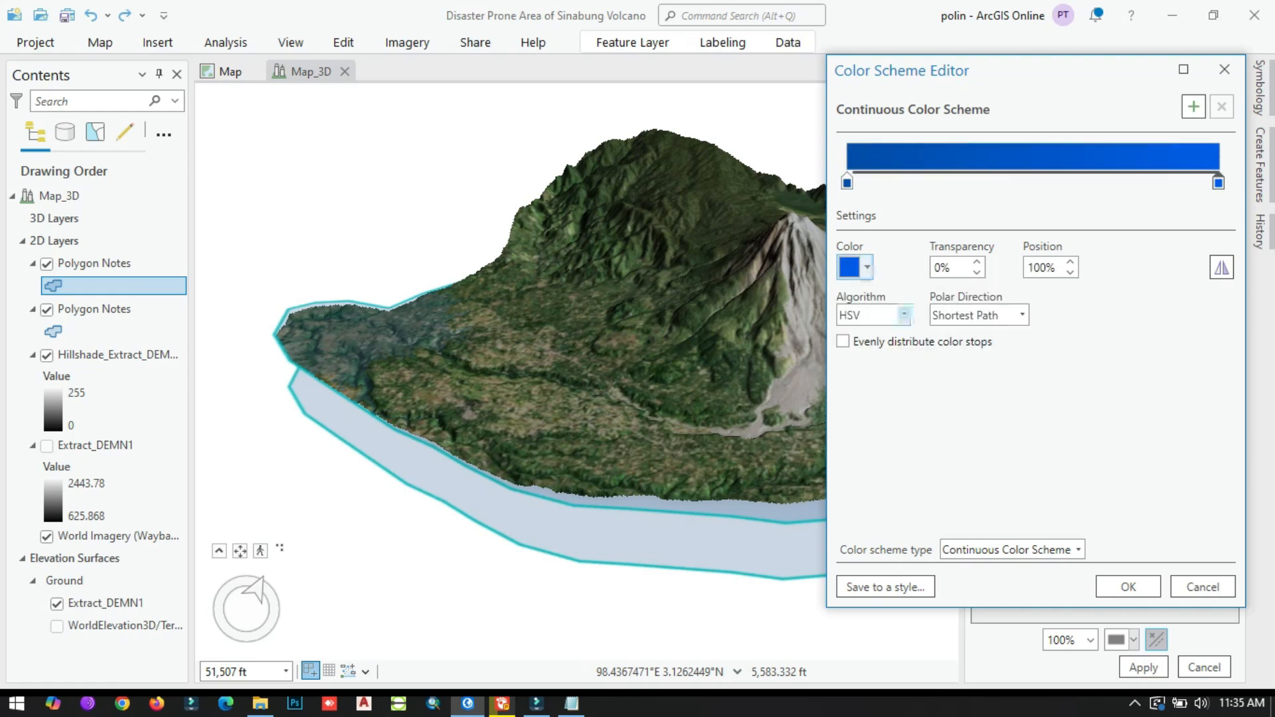
left_click(866, 267)
left_click(1007, 352)
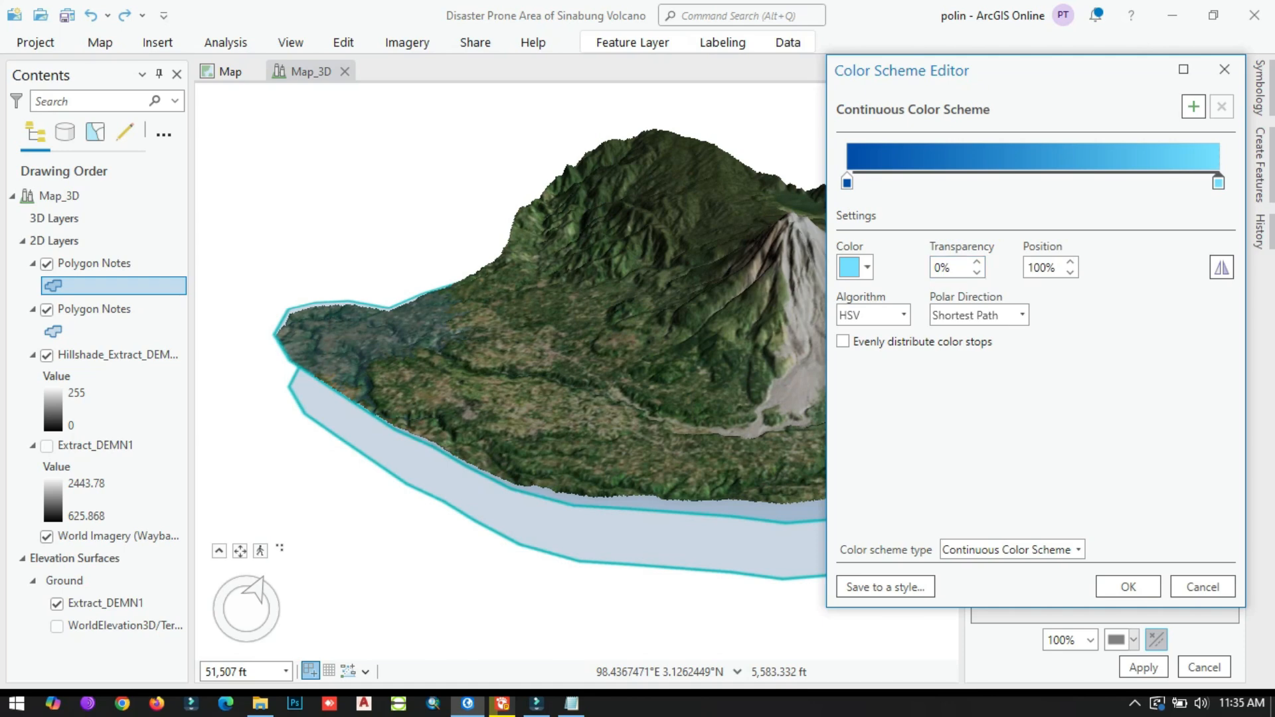
left_click(1128, 586)
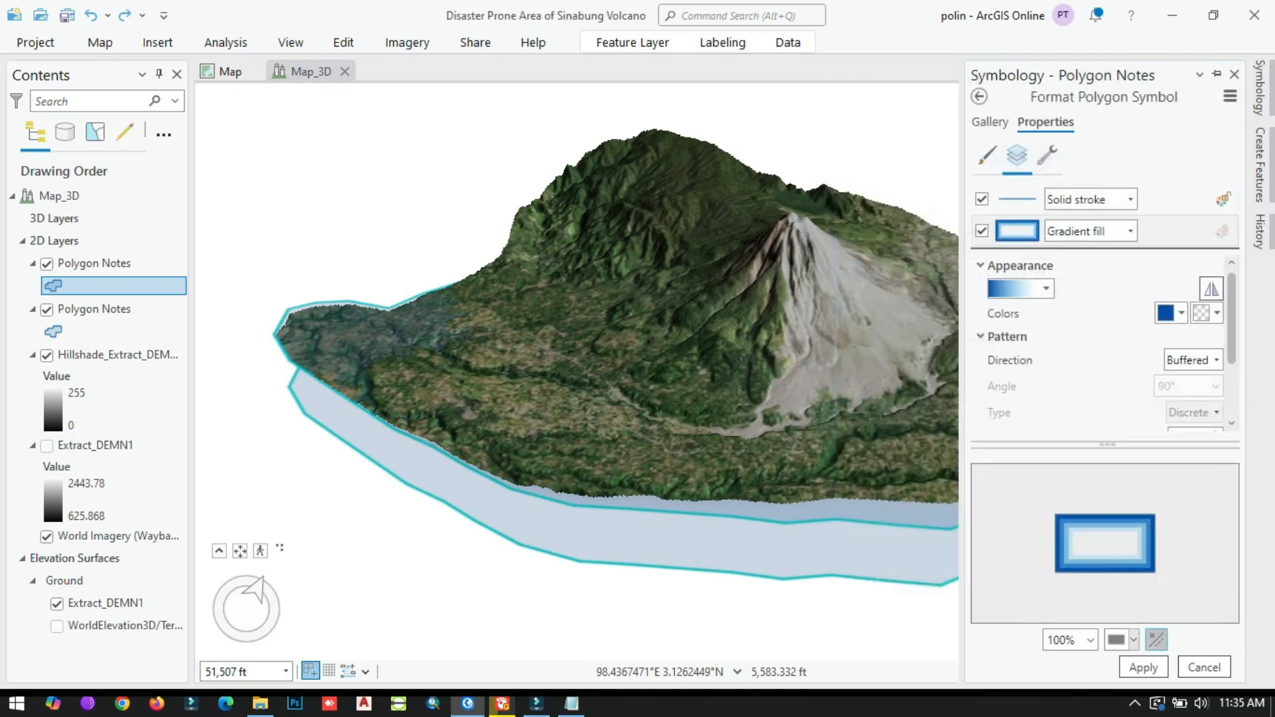
left_click(1143, 667)
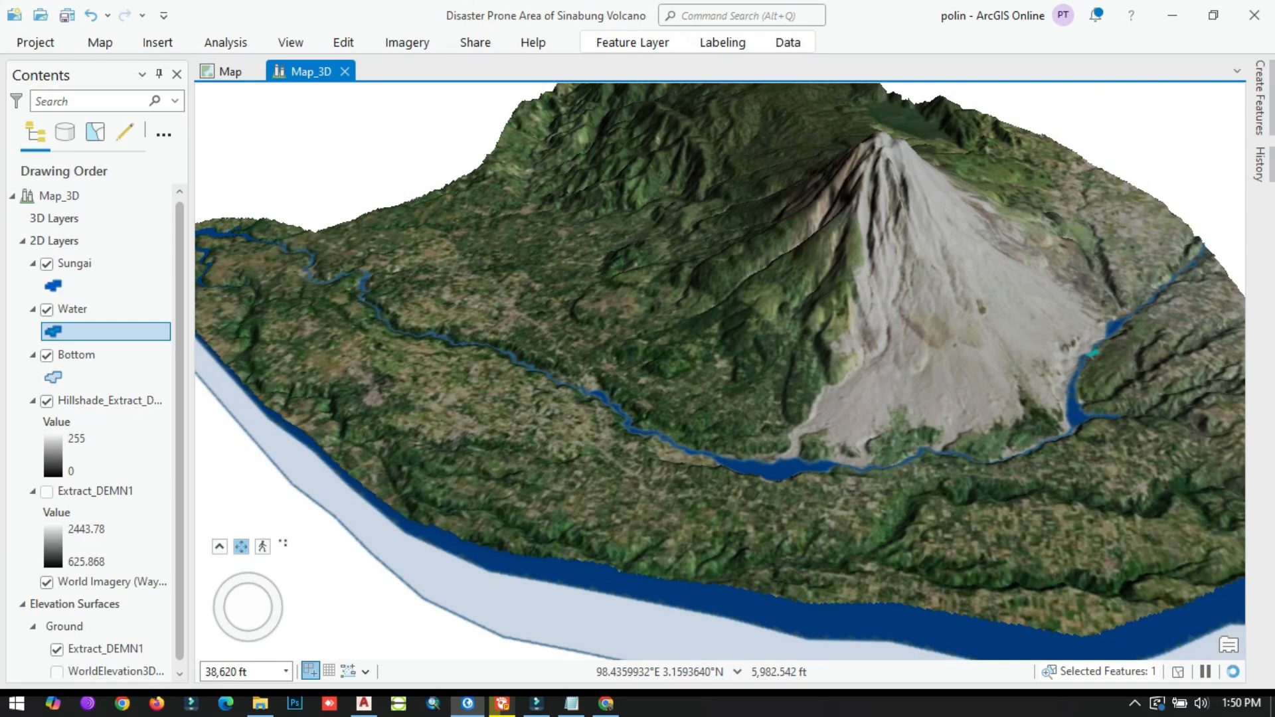
scroll(721, 369, "down", 2)
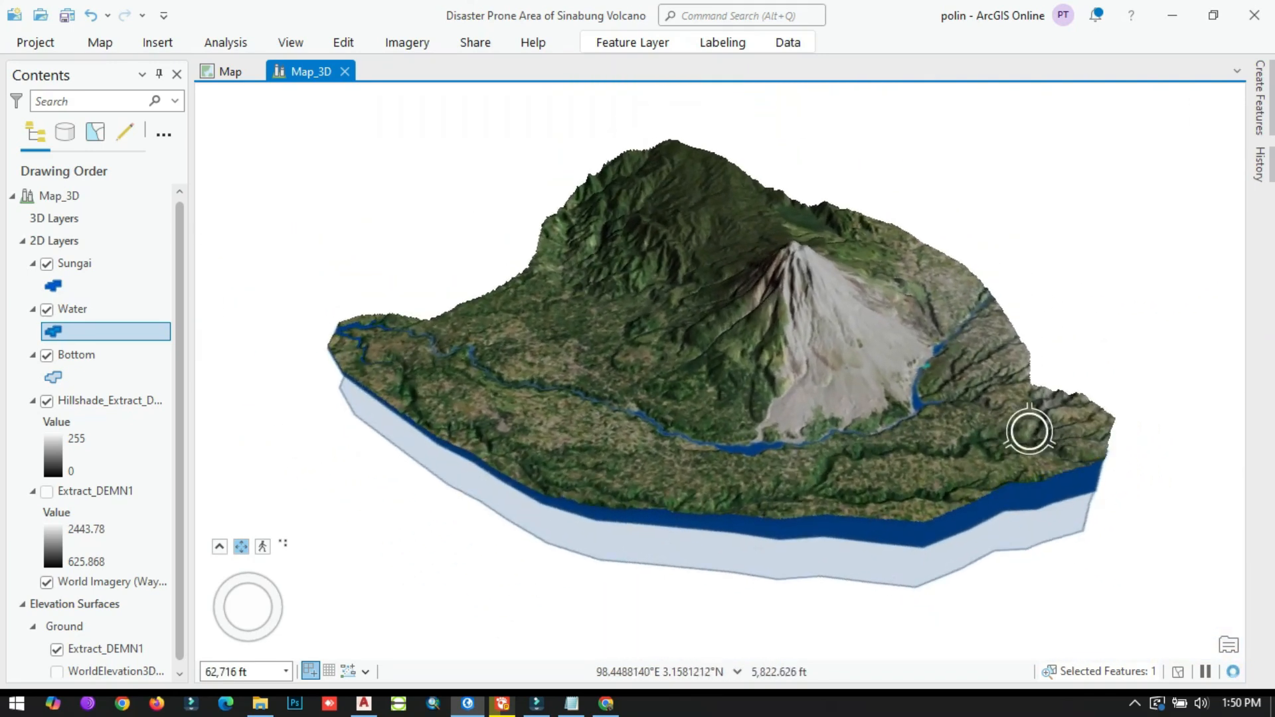
- Digitize the lava flow polygon from Sinabung's crater down the gullies on its upper slope and finish the sketch
scroll(922, 185, "up", 5)
scroll(927, 186, "down", 2)
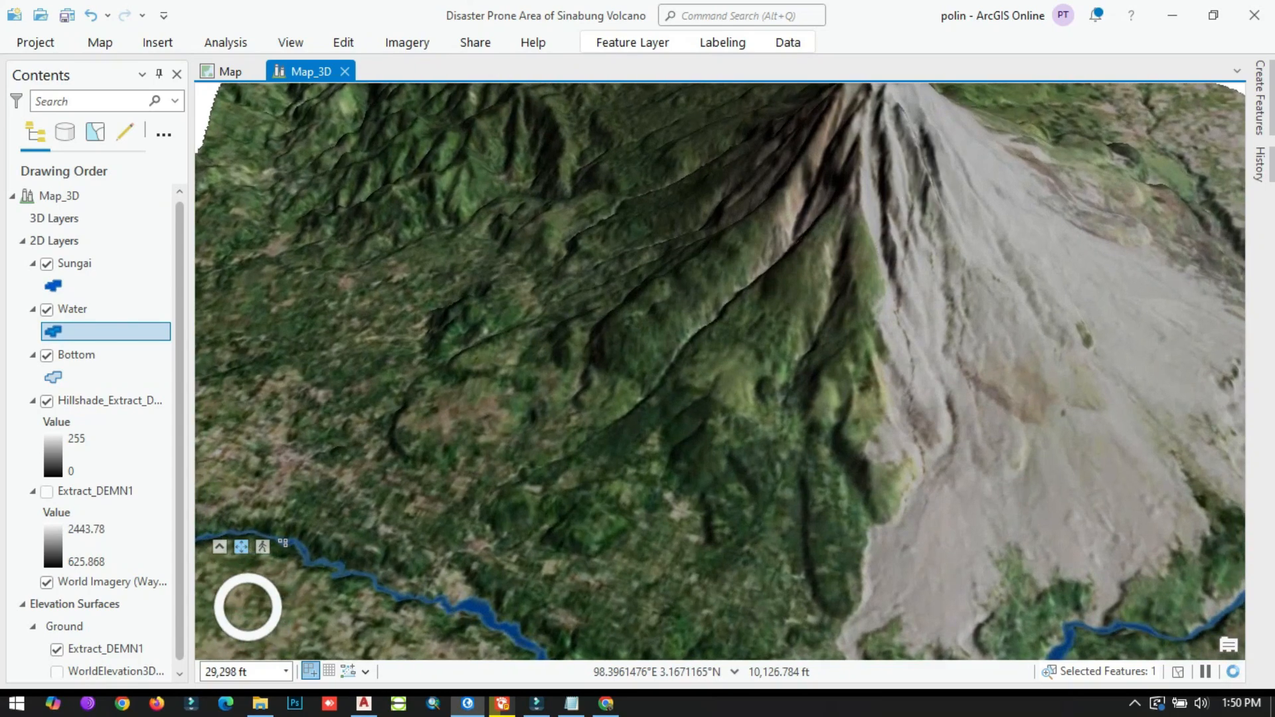
left_click_drag(928, 185, 772, 274)
mouse_move(773, 276)
middle_mouse_down()
mouse_move(772, 352)
mouse_move(754, 379)
middle_mouse_up()
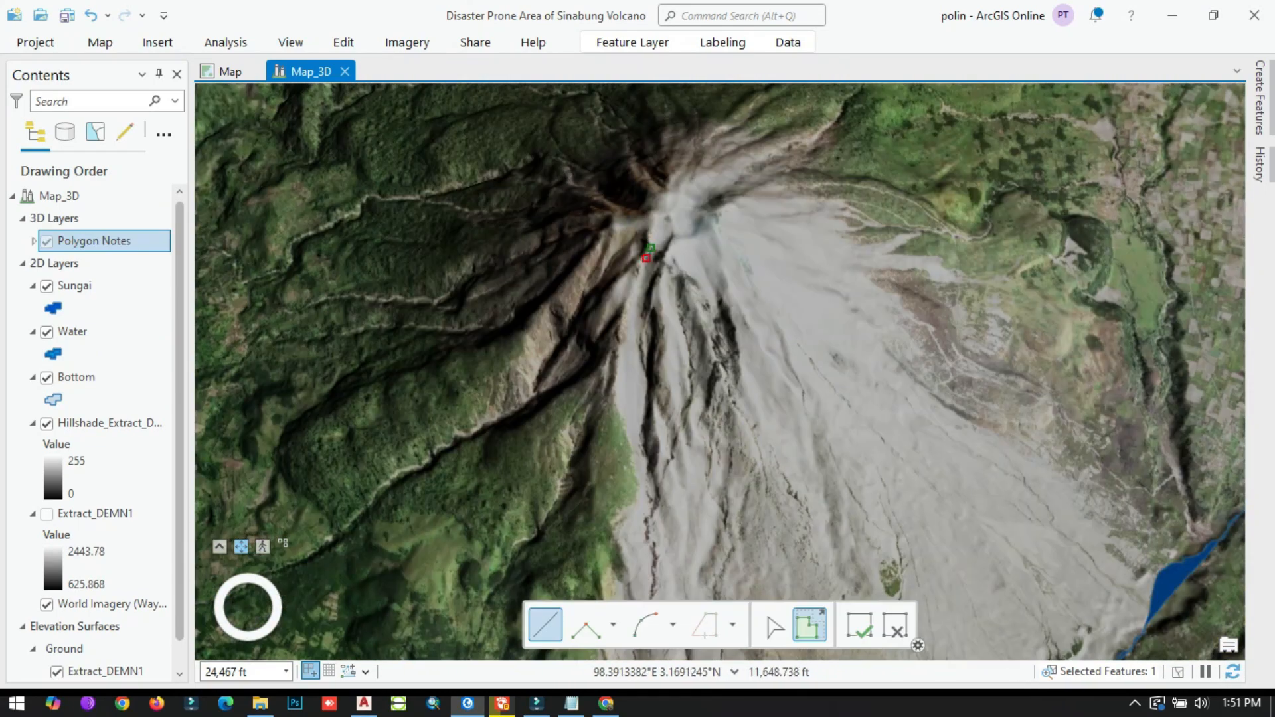
scroll(739, 352, "up", 4)
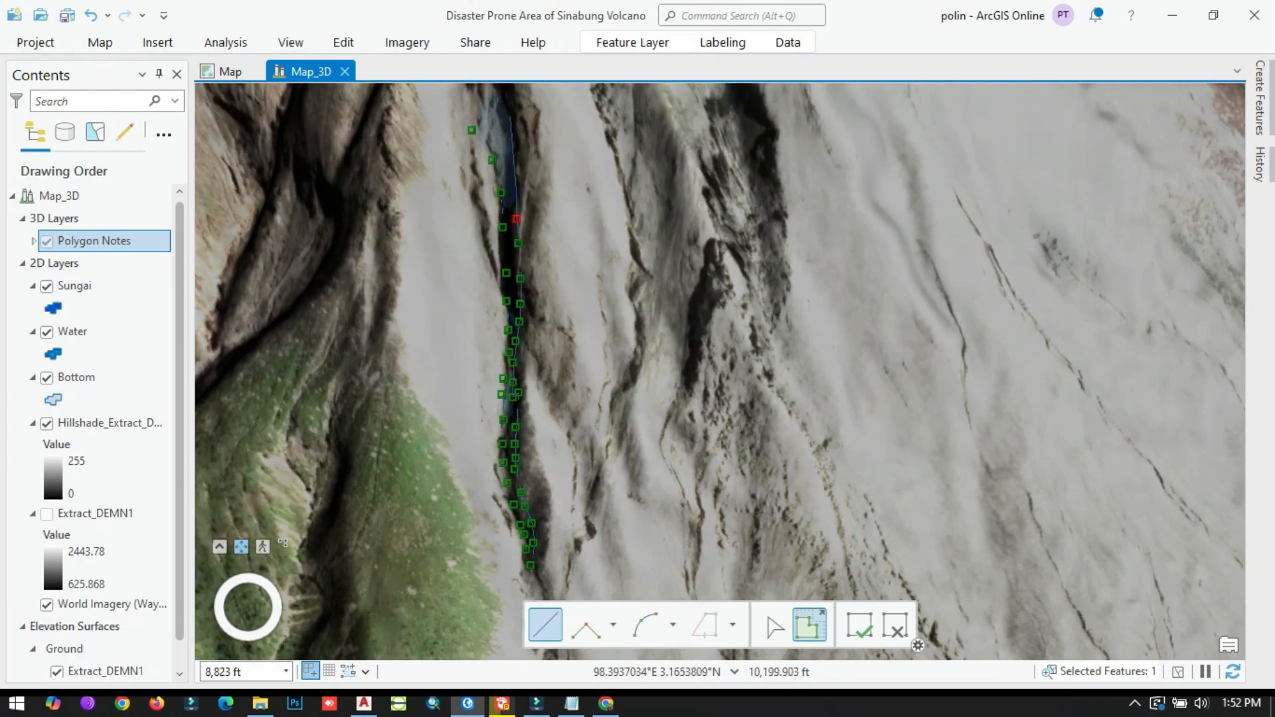
scroll(609, 325, "down", 3)
left_click(609, 325)
scroll(675, 372, "up", 4)
left_click(675, 515)
scroll(671, 332, "down", 5)
scroll(671, 319, "up", 2)
left_click(678, 317)
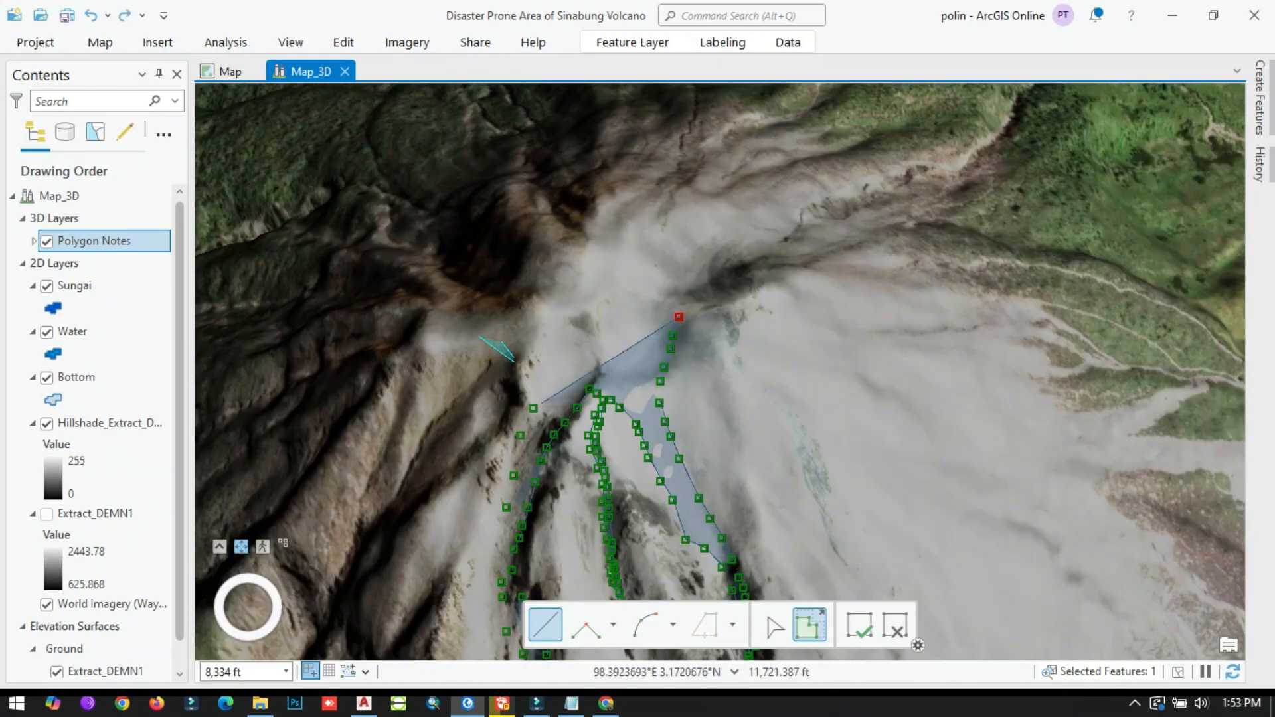
scroll(721, 371, "down", 10)
key("F2")
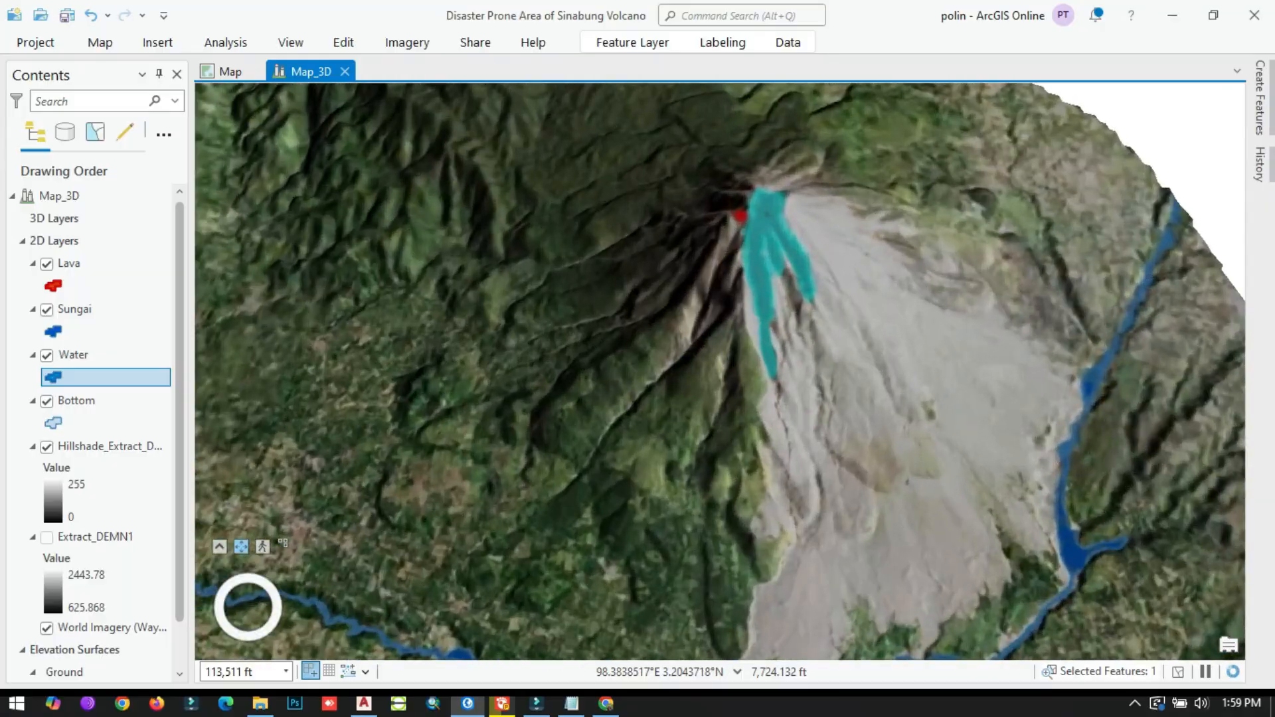
- Digitize a polygon along the shoreline of the lake north of the volcano and finish the sketch
scroll(757, 134, "down", 5)
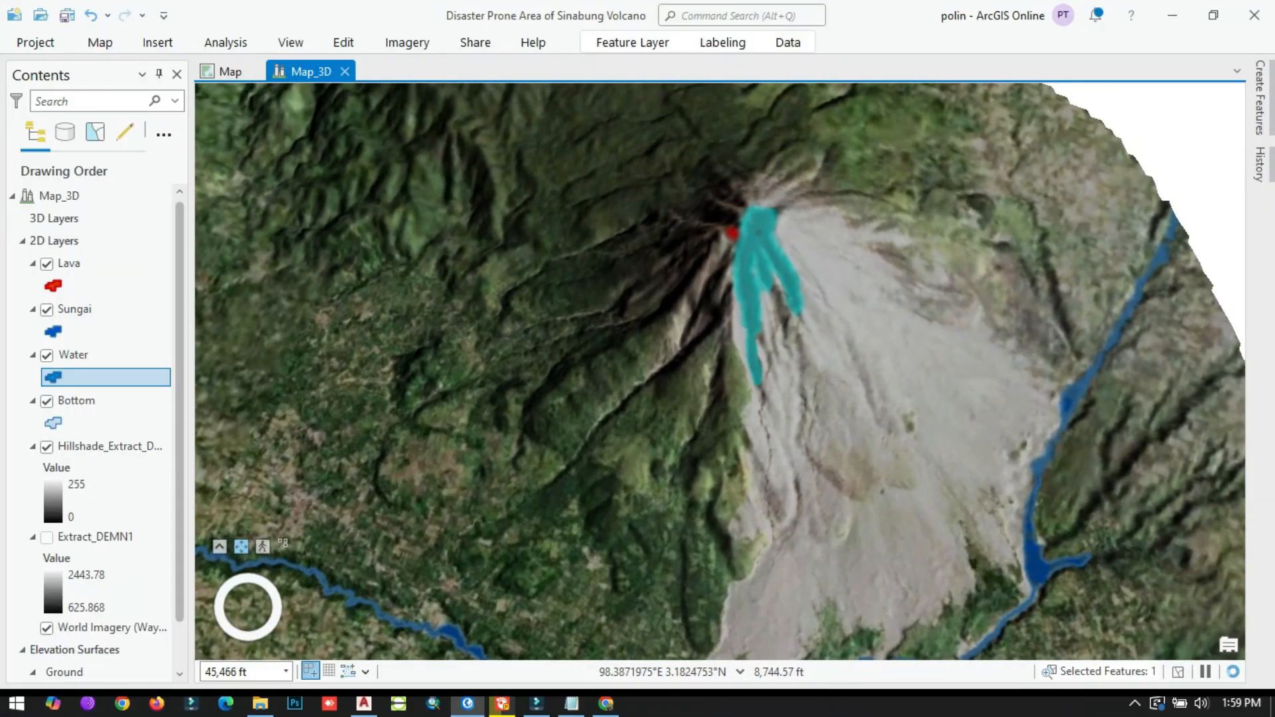
left_click_drag(745, 207, 698, 617)
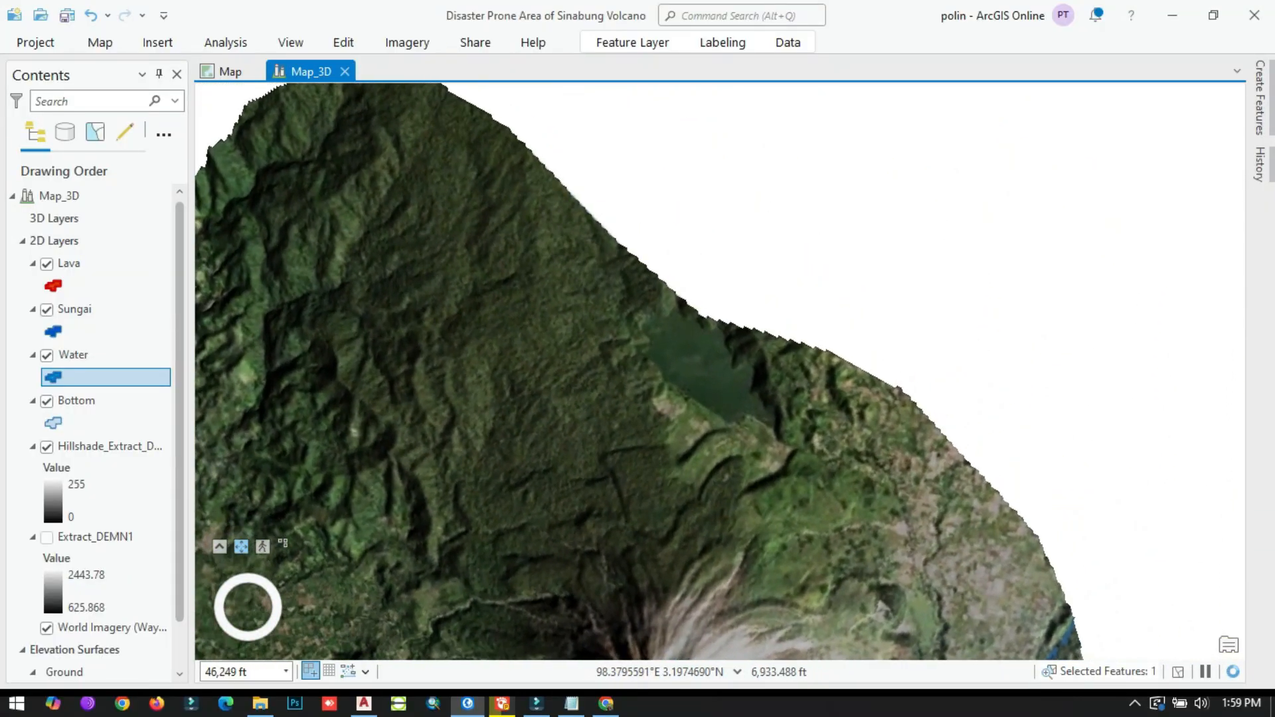
scroll(724, 371, "up", 5)
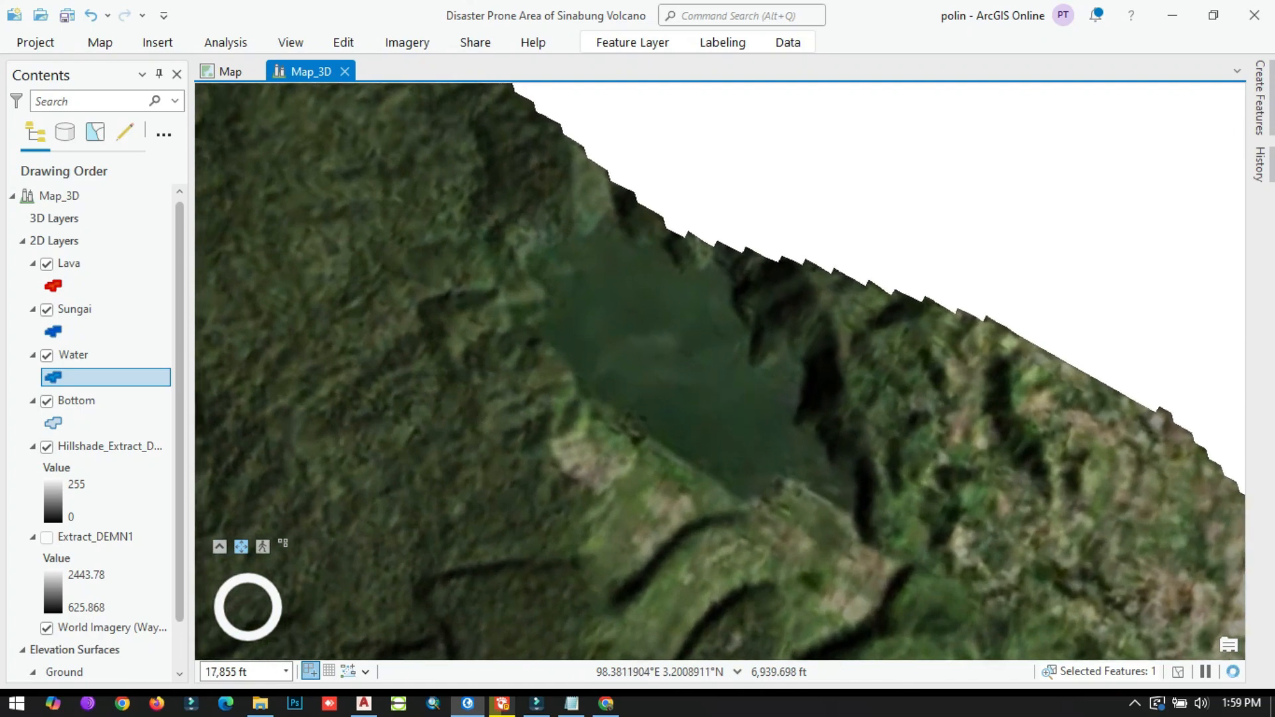
left_click(69, 264)
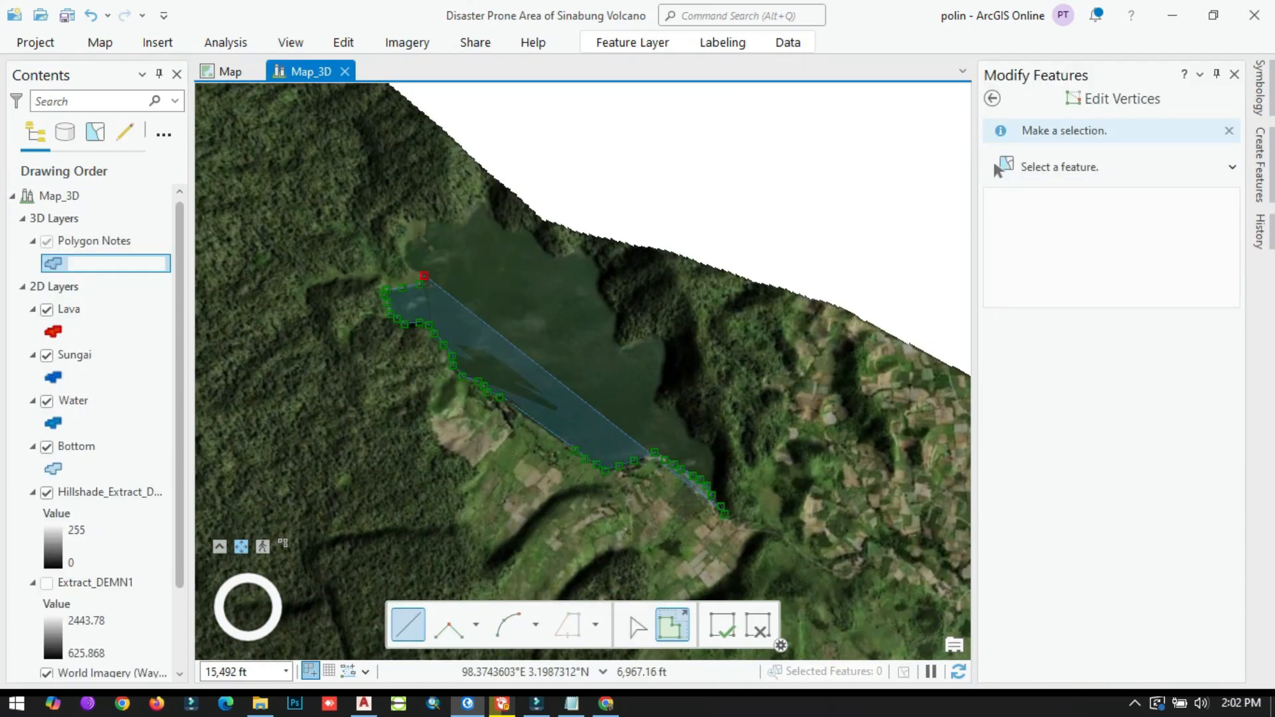
left_click(407, 256)
left_click(430, 225)
left_click(507, 228)
left_click(577, 254)
left_click(618, 344)
left_click(654, 338)
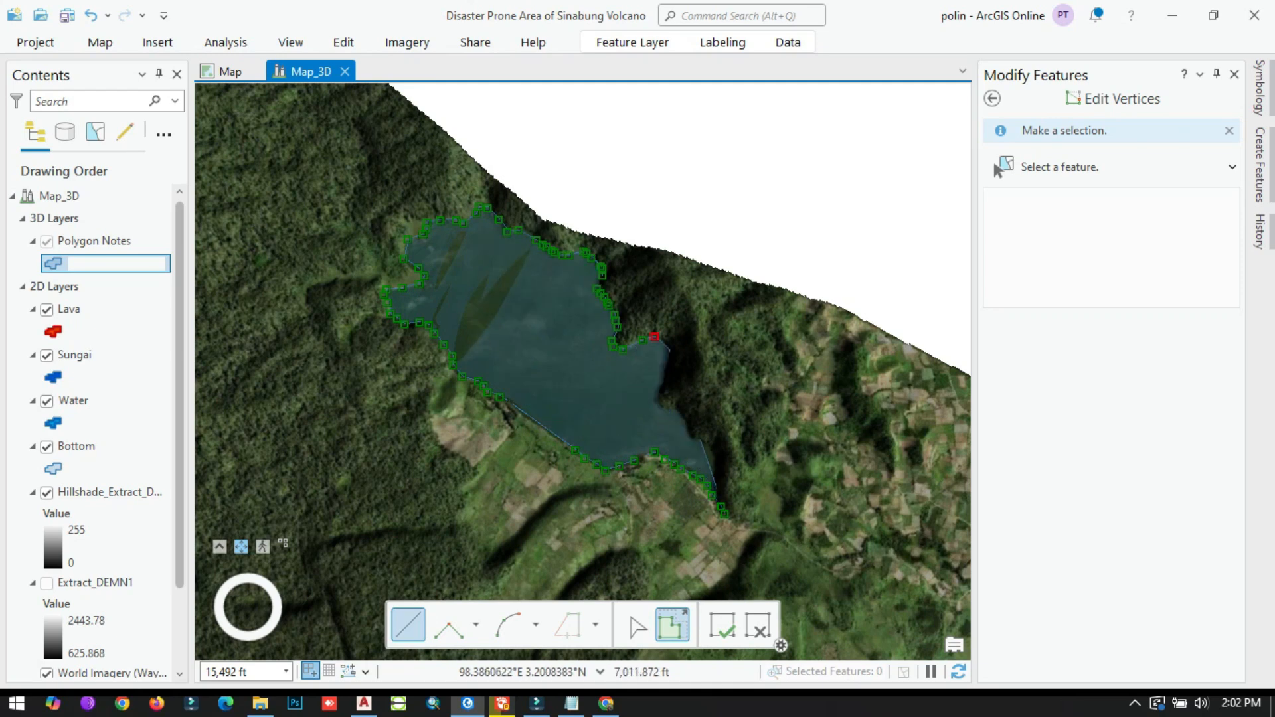
left_click(748, 521)
double_click(748, 521)
- Rename the lake's Polygon Notes layer Danau Lau Kawar and move it into the 2D Layers group
left_click(95, 241)
type("Danau Lau Kawar")
key("Return")
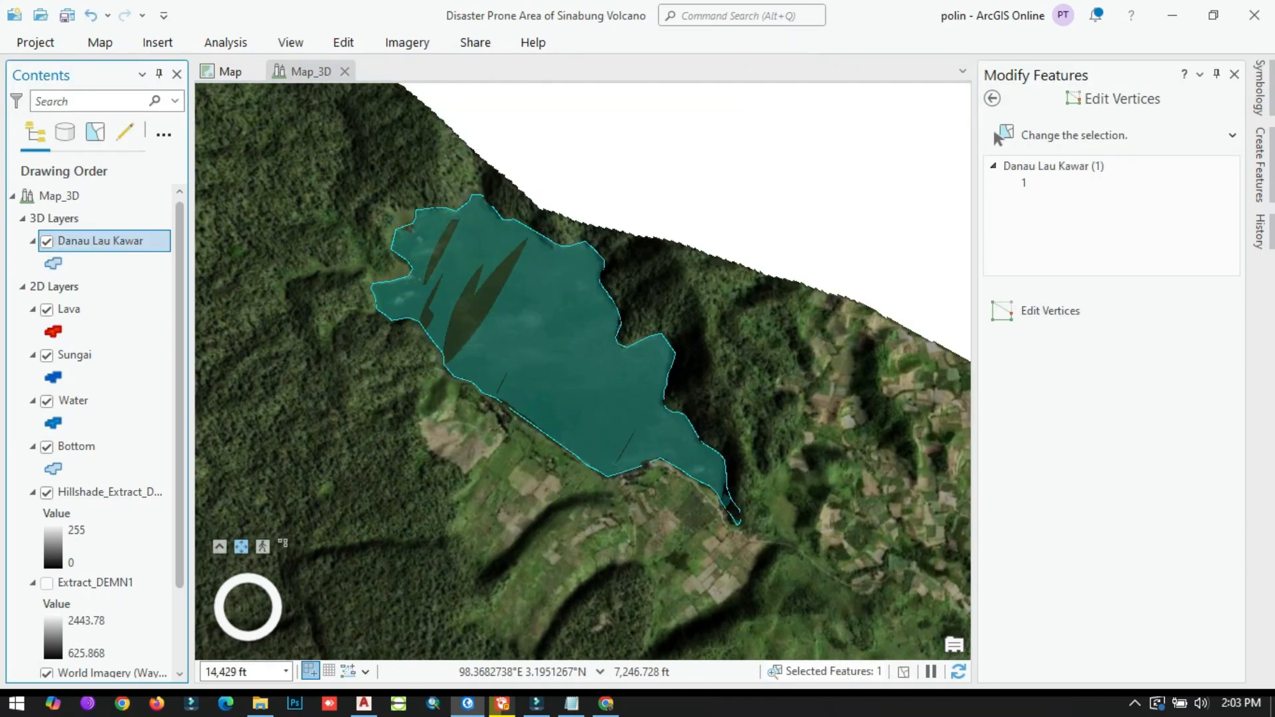
left_click_drag(94, 241, 66, 288)
- Change the Danau Lau Kawar polygon symbol from a solid fill to a gradient fill
left_click(53, 286)
left_click(1131, 231)
left_click(1076, 277)
left_click(1217, 313)
left_click(1191, 434)
left_click(1181, 312)
left_click(1209, 471)
left_click(1045, 288)
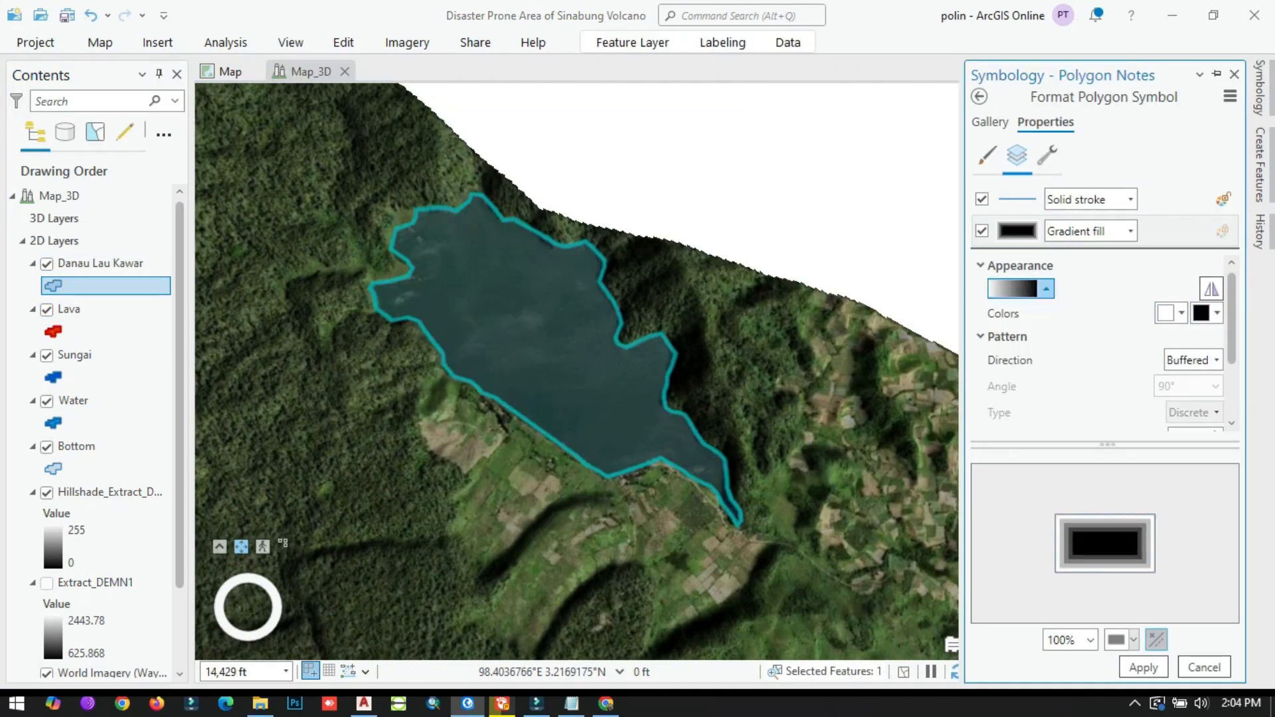
- Color the lake's gradient from dark blue to light blue and apply it to the symbol
left_click(1210, 453)
left_click(1191, 453)
left_click(1046, 288)
left_click(1218, 182)
left_click(943, 268)
type("30")
left_click(1128, 587)
left_click(1144, 667)
- Examine the whole 3D model from several angles, including the lava, lake, river and base polygons
scroll(580, 371, "down", 3)
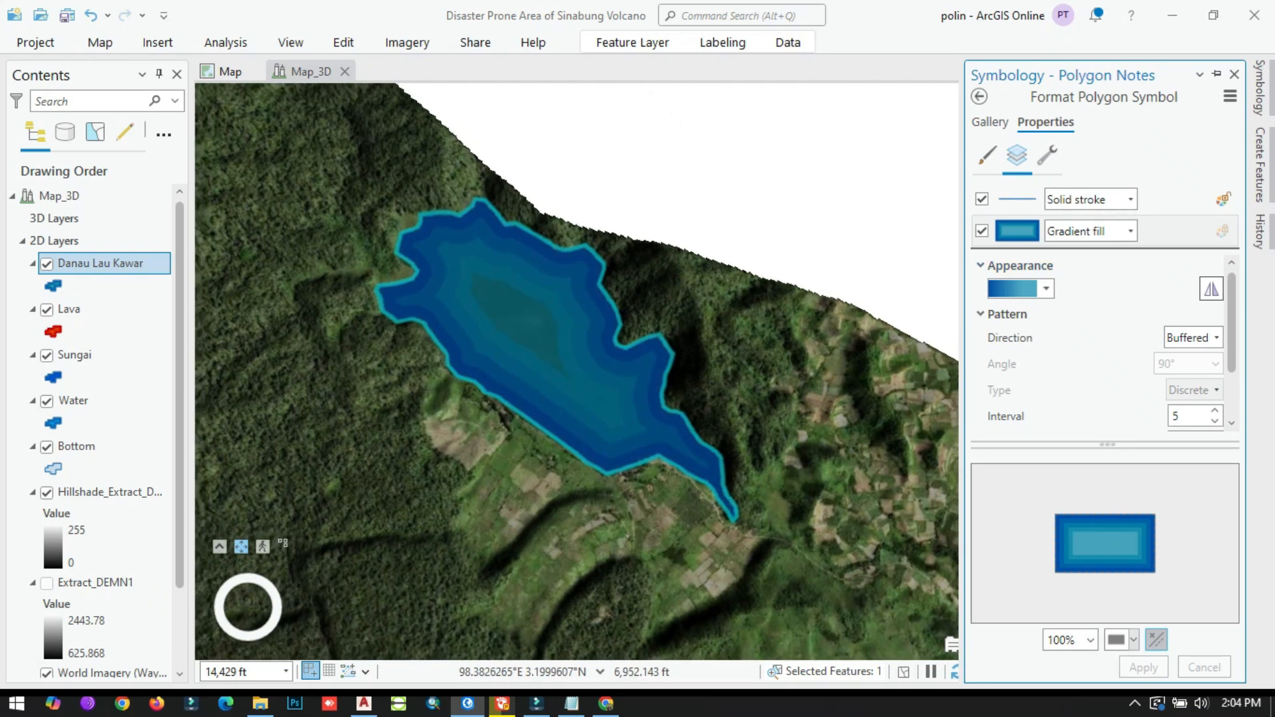
scroll(581, 371, "down", 8)
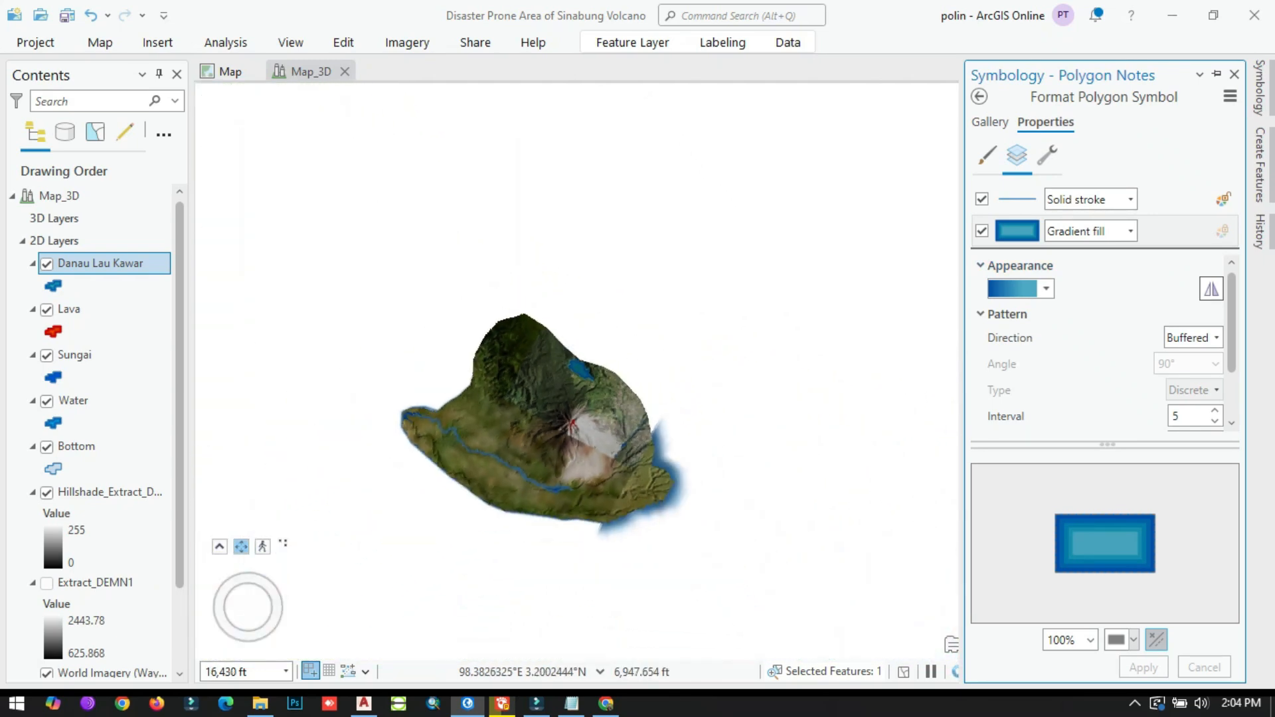
scroll(584, 373, "up", 3)
middle_click_drag(580, 436, 571, 348)
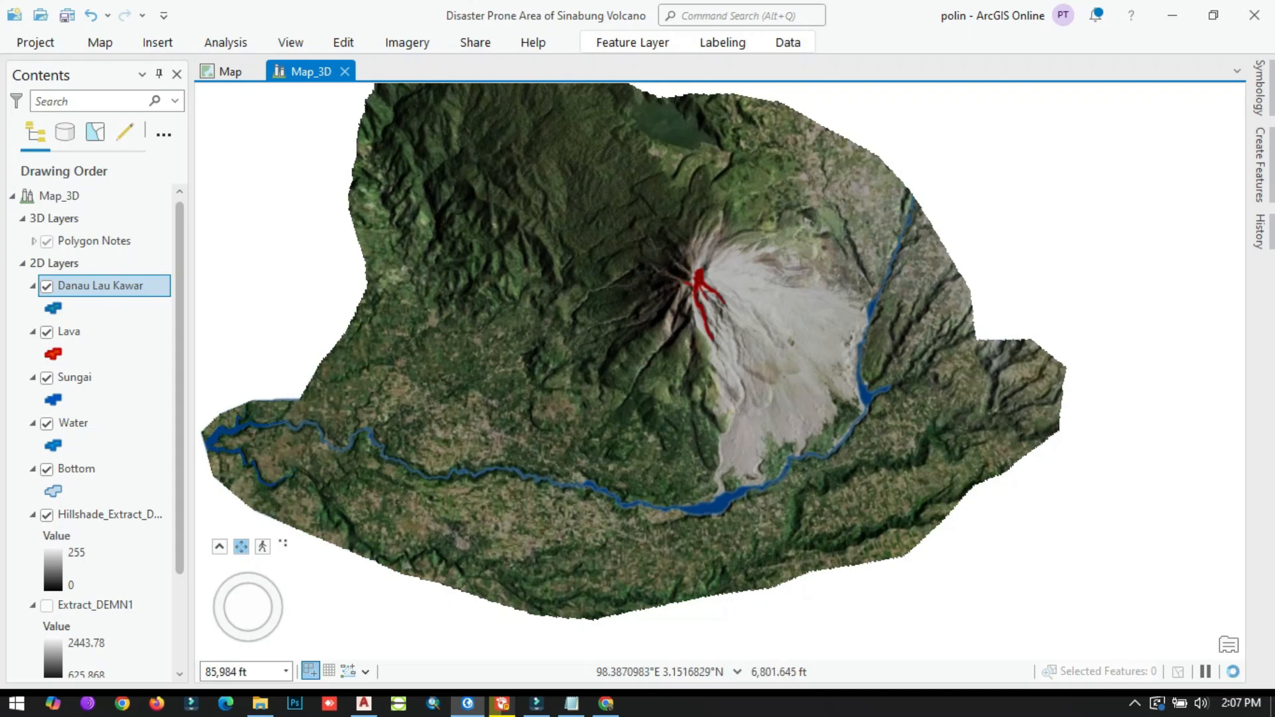
left_click_drag(671, 379, 771, 407)
scroll(720, 372, "down", 3)
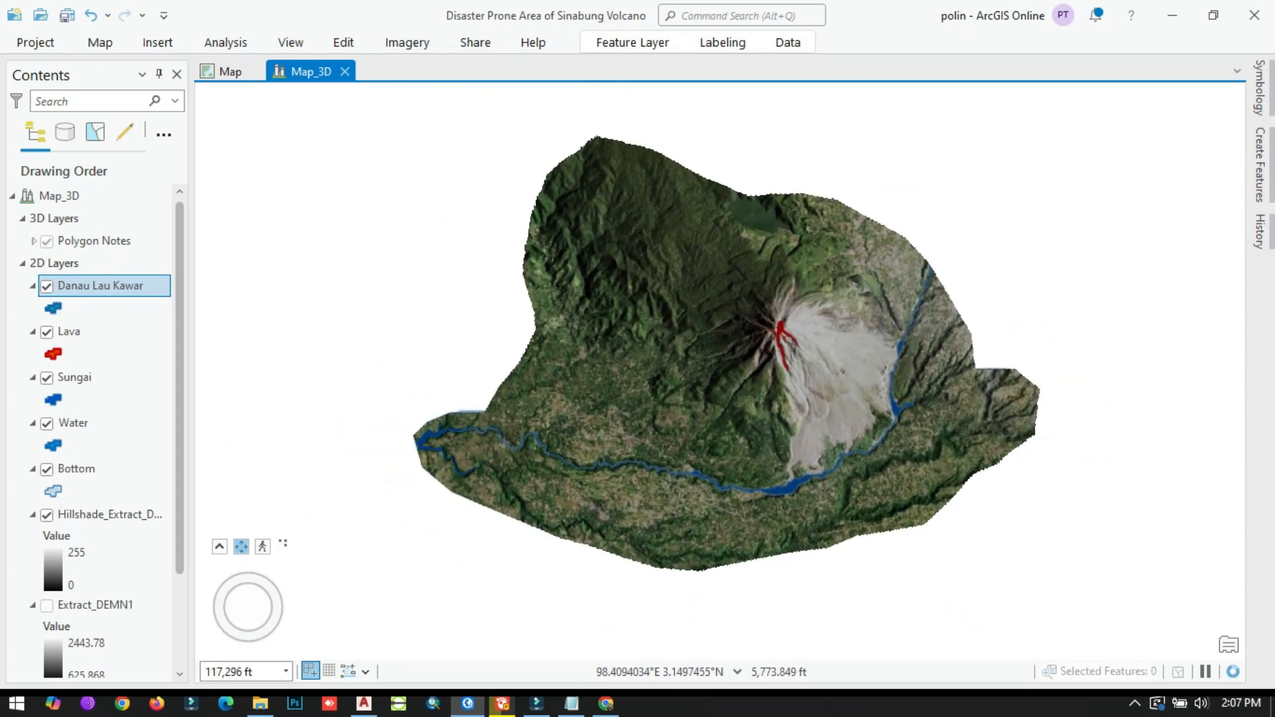
mouse_move(788, 447)
middle_mouse_down()
mouse_move(847, 435)
mouse_move(870, 371)
middle_mouse_up()
middle_click_drag(599, 439, 698, 412)
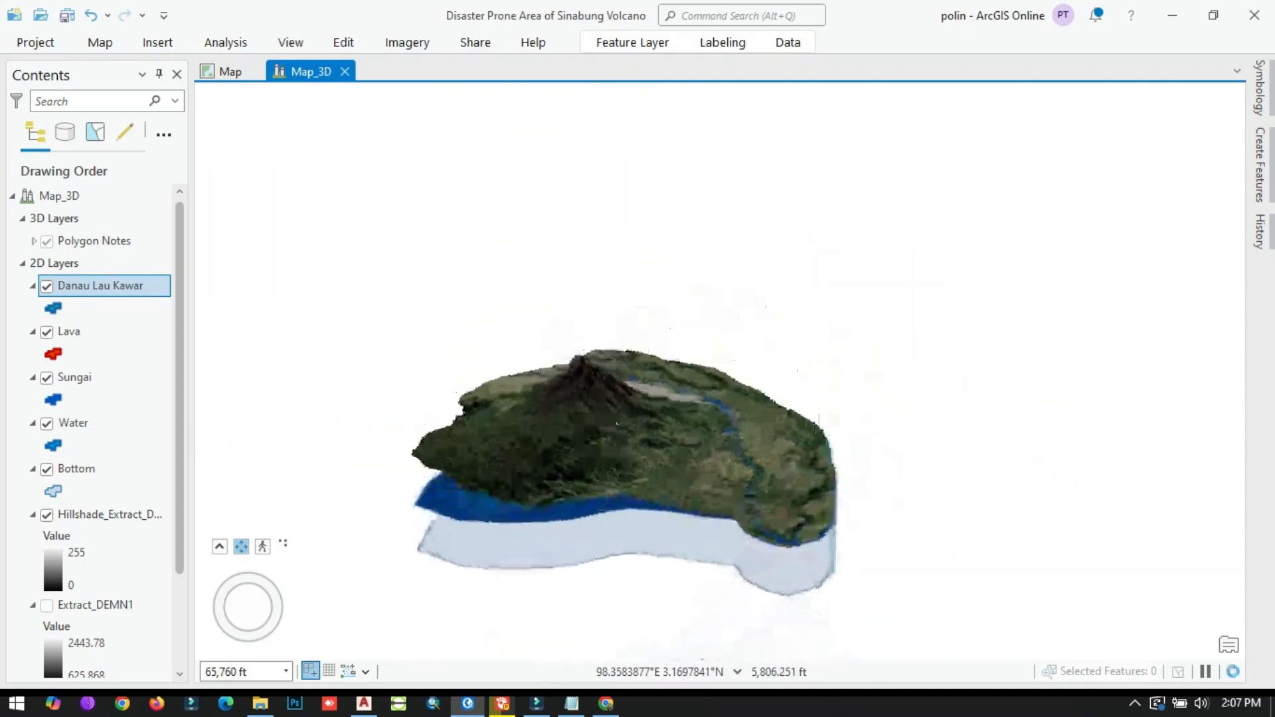
scroll(697, 385, "up", 4)
middle_click_drag(507, 483, 640, 438)
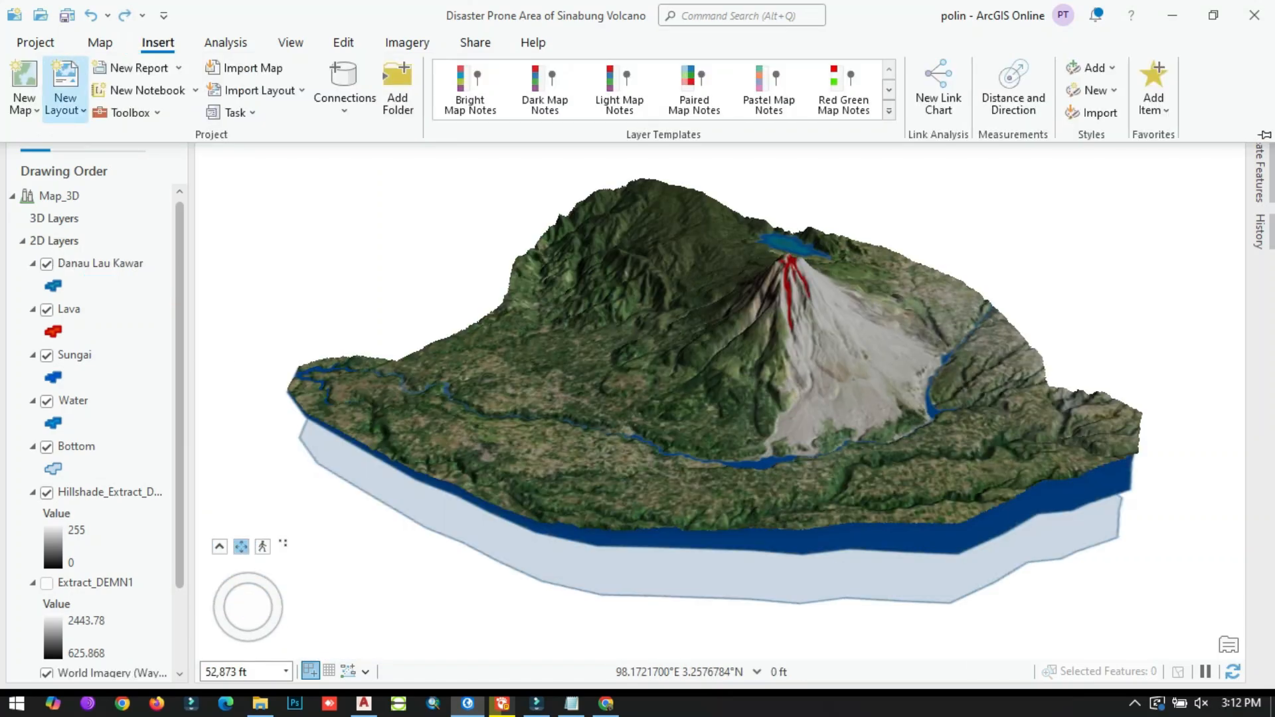
- Create a new layout with an ISO A3 landscape page
left_click(65, 100)
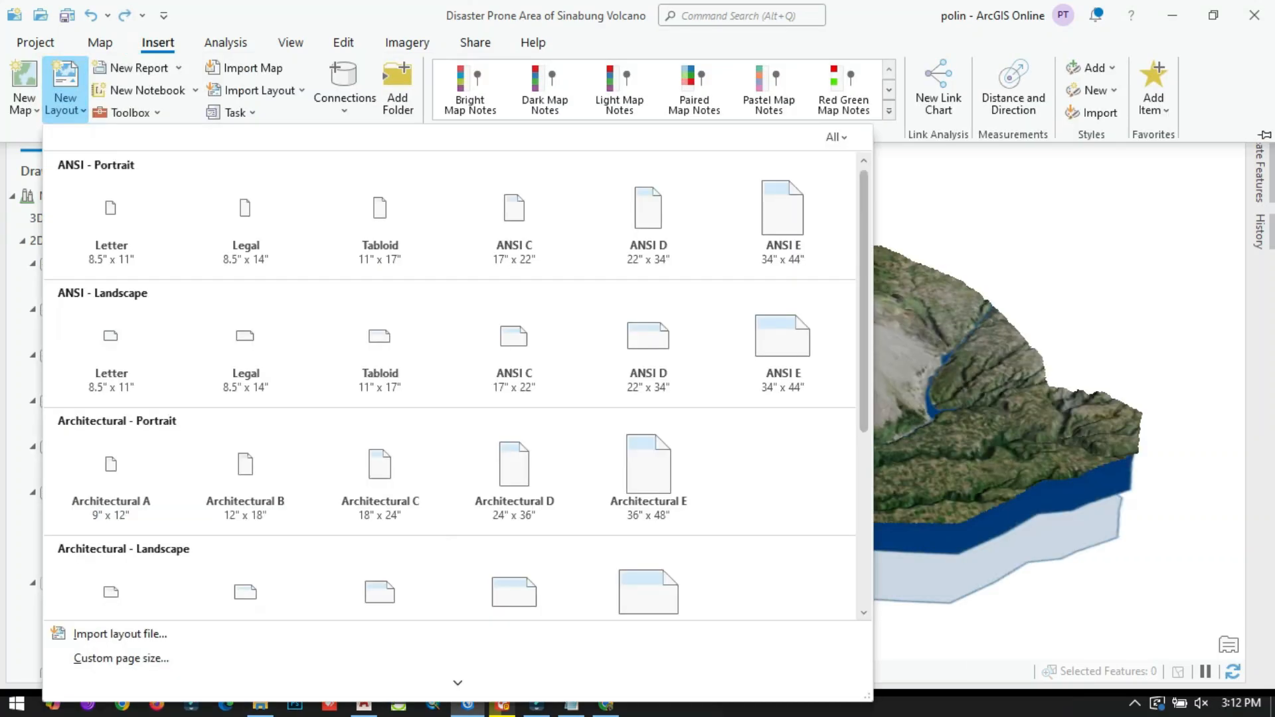
scroll(514, 309, "down", 5)
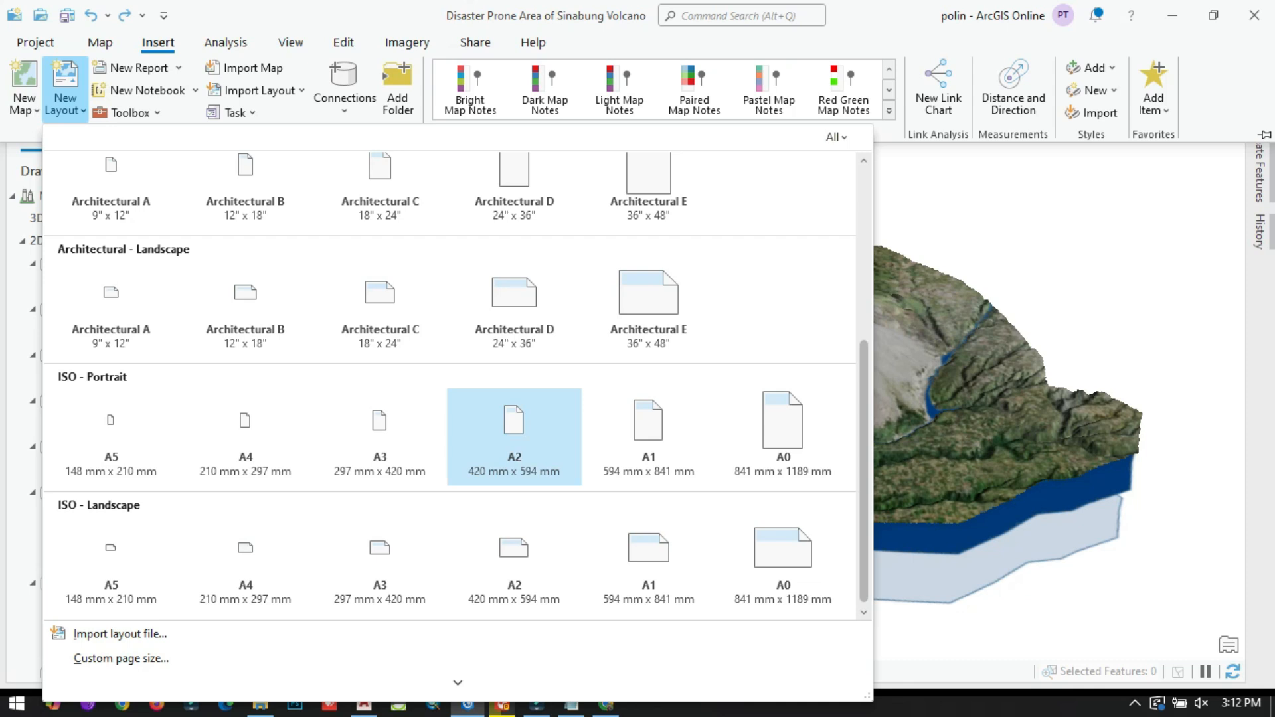
left_click(379, 558)
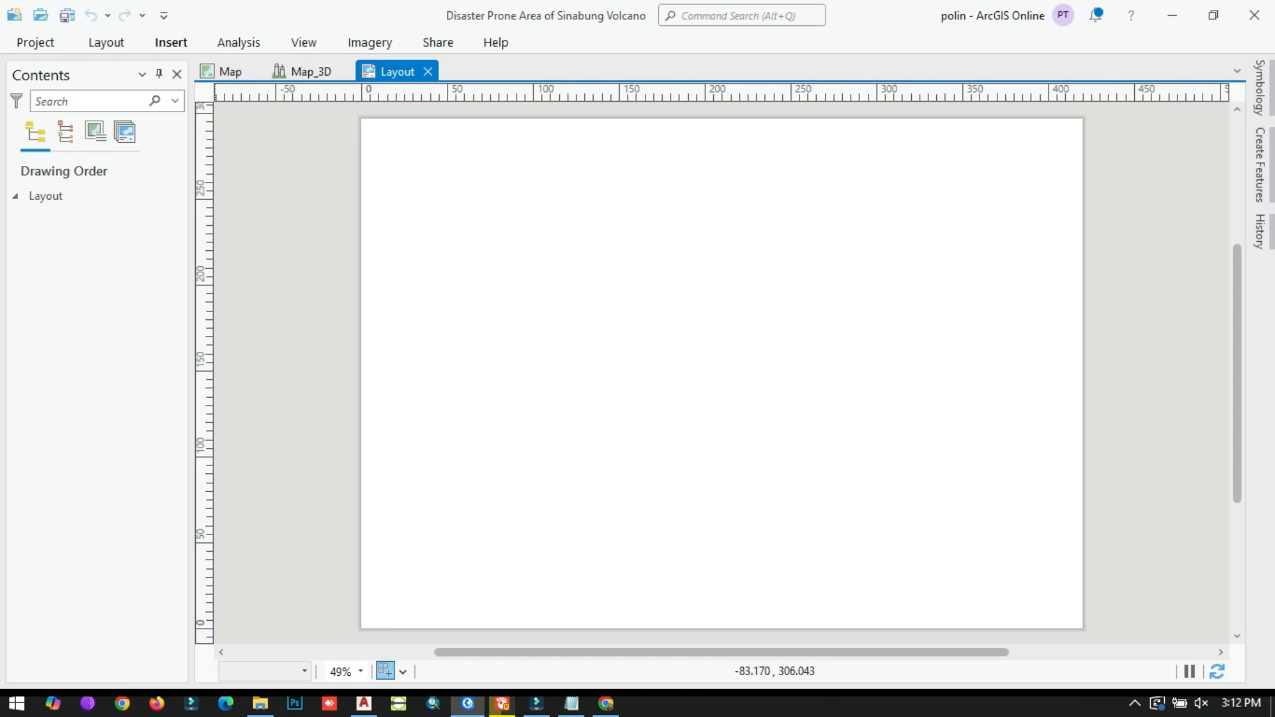
- Insert a map frame of the current Map_3D view covering the whole layout page
left_click(171, 43)
left_click(452, 89)
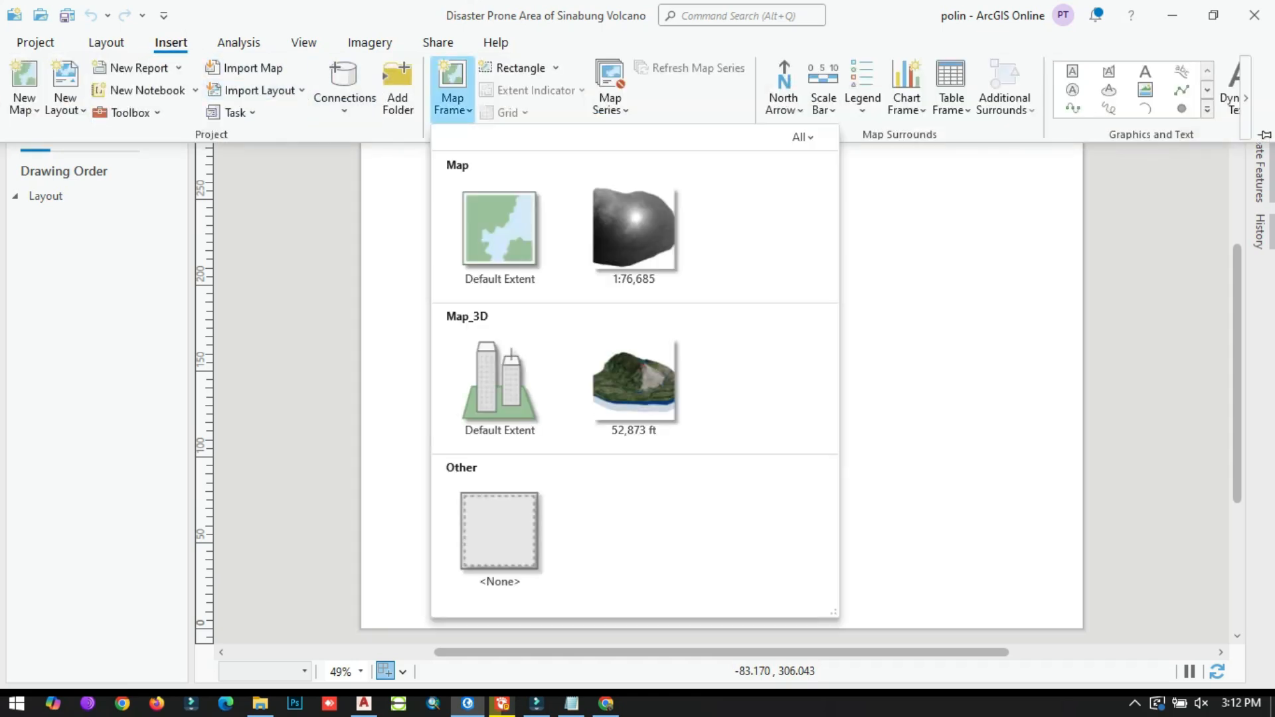
left_click(633, 381)
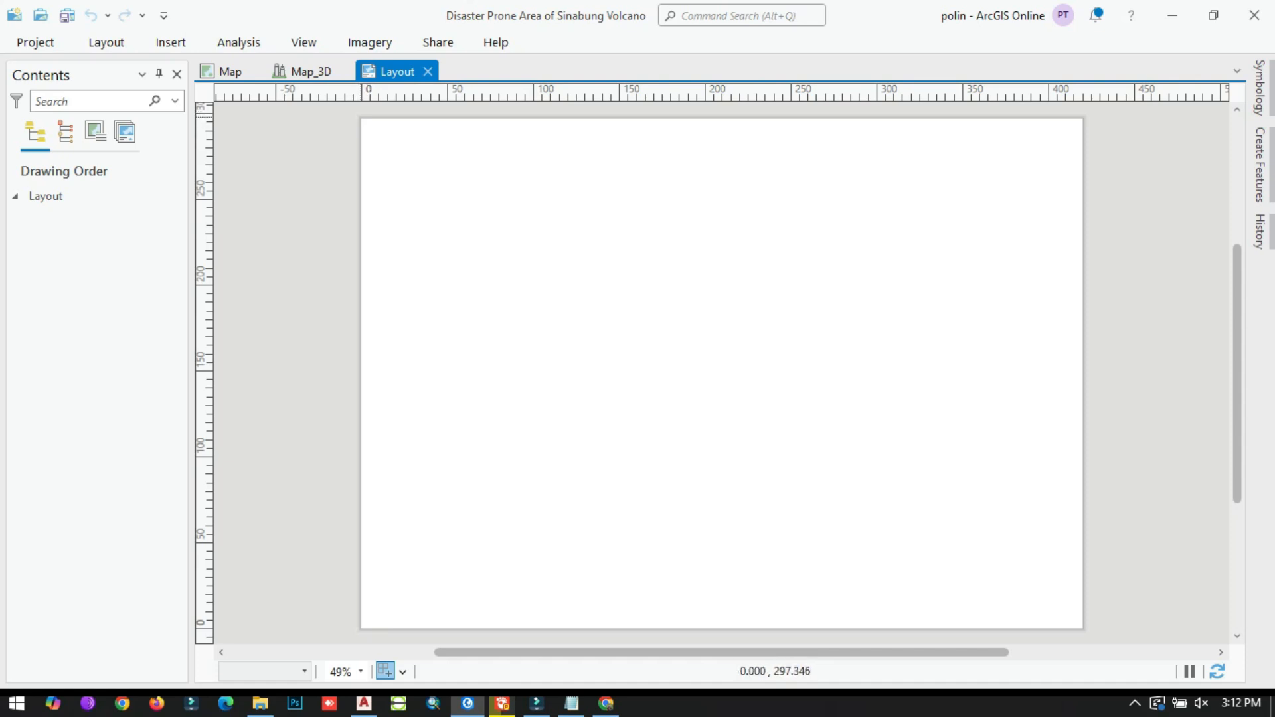
left_click_drag(1091, 631, 1083, 629)
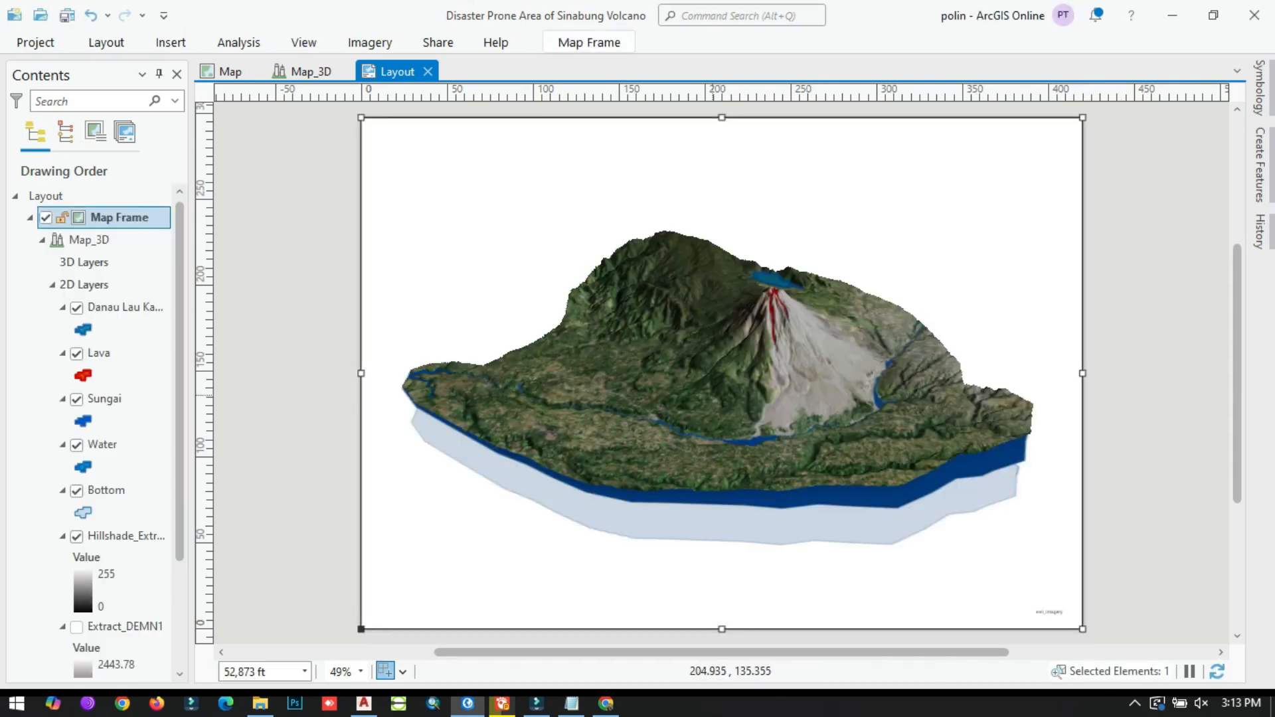
- Activate the Map_3D frame and adjust its viewing angle and position so the volcano model fits the page
double_click(753, 415)
scroll(754, 405, "down", 1)
middle_click_drag(754, 405, 773, 425)
left_click_drag(763, 398, 802, 399)
middle_click_drag(822, 387, 822, 390)
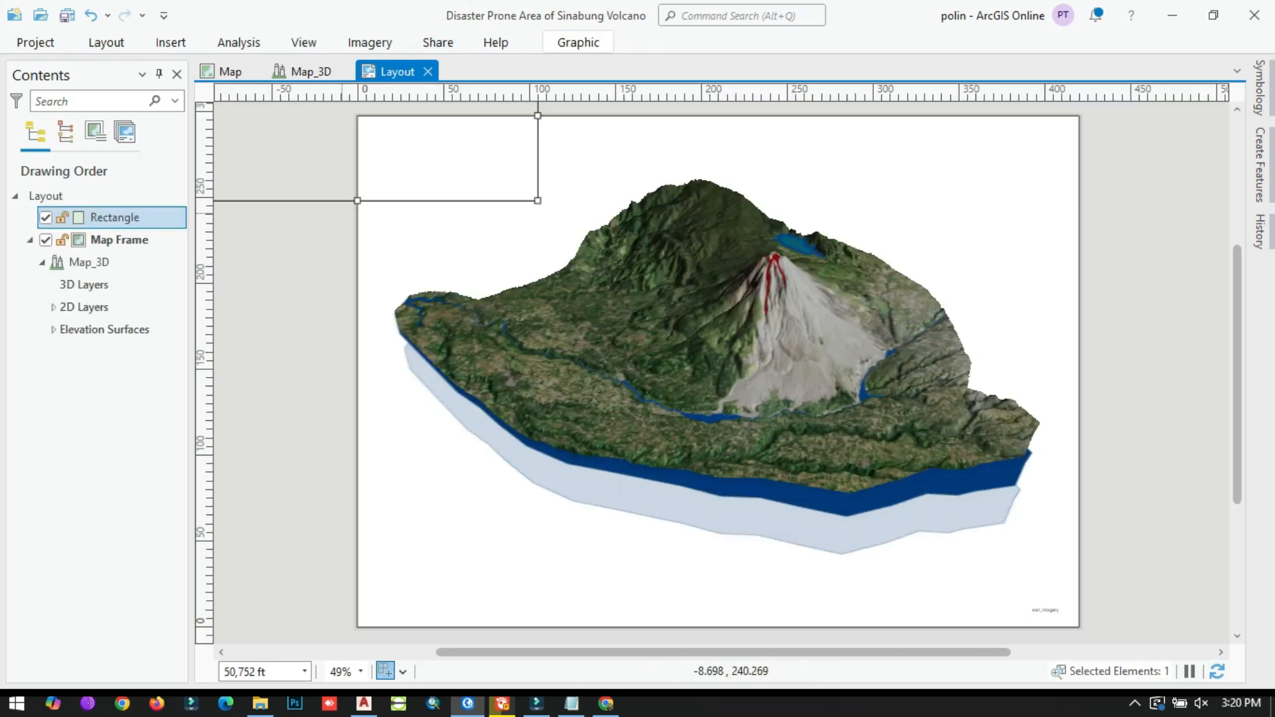
- Delete the misplaced rectangle and draw a new one covering the full page, about 420 × 298 mm
key("Delete")
left_click(171, 42)
left_click(1053, 110)
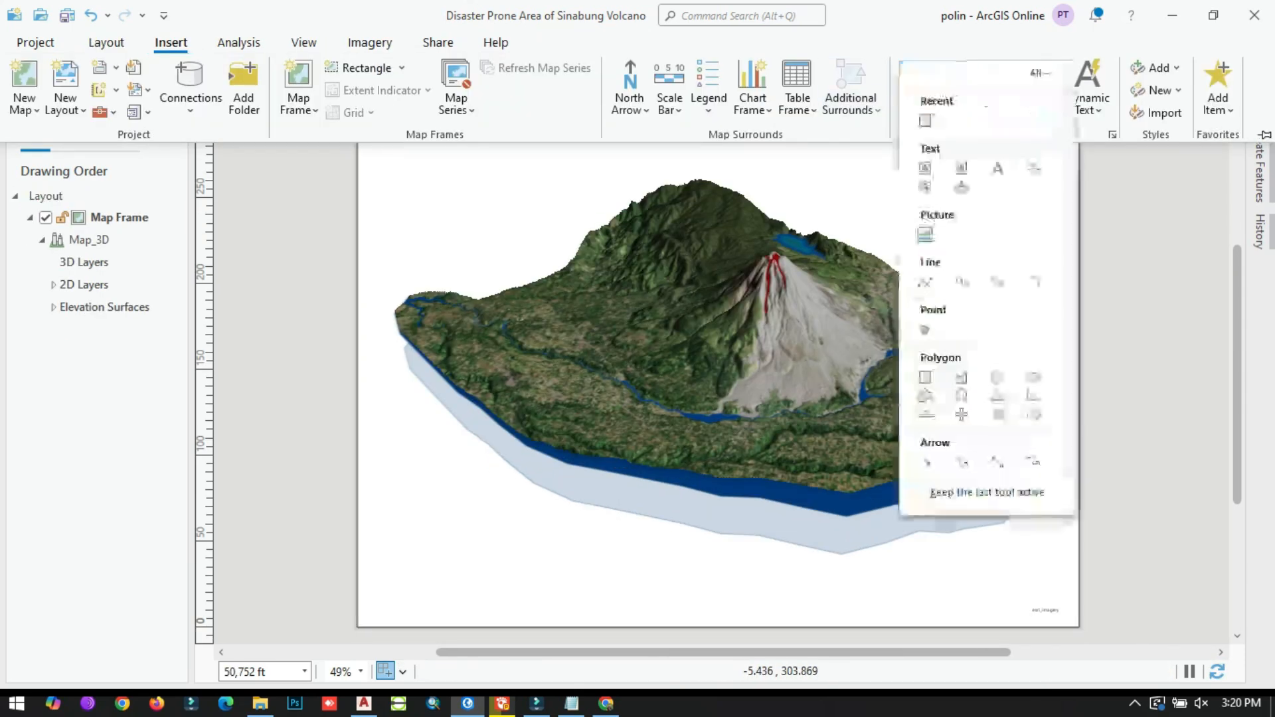
left_click(928, 376)
left_click_drag(358, 116, 1078, 627)
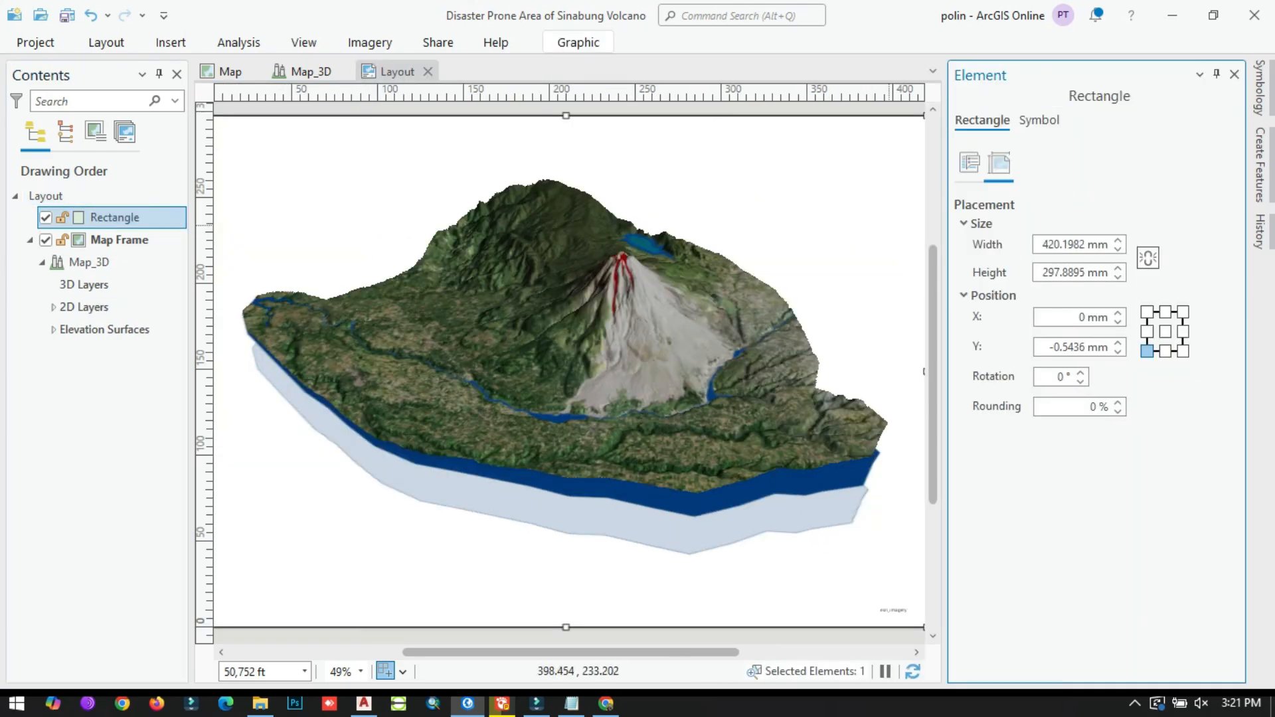
- Change the page rectangle's outline color from black to gray
left_click(1039, 120)
left_click(1005, 159)
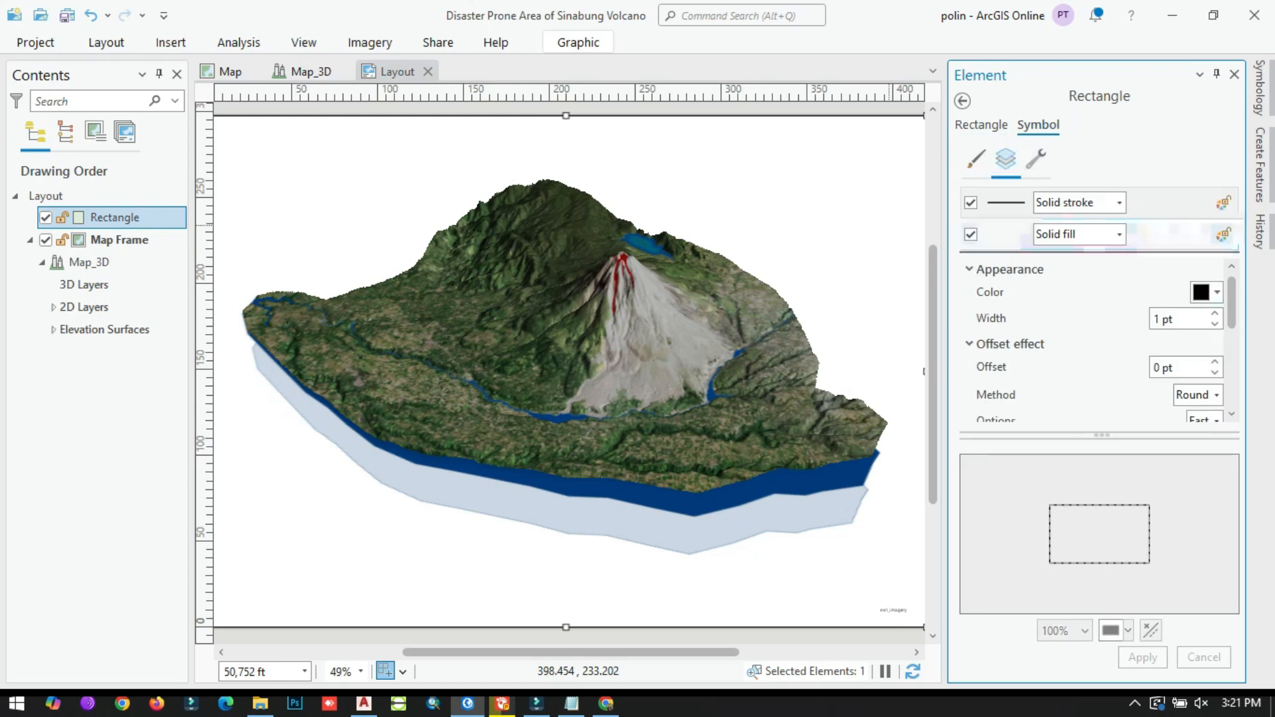
left_click(1206, 292)
left_click(1042, 506)
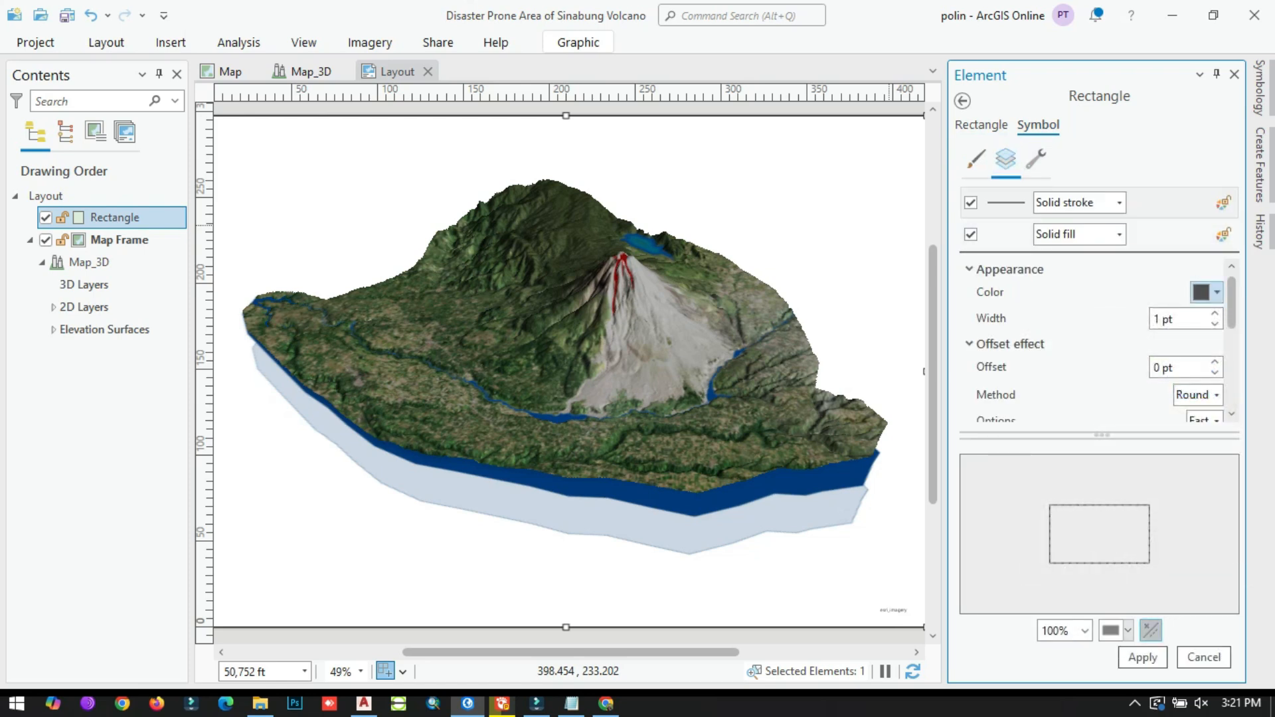
left_click(1206, 292)
left_click(1209, 431)
- Fill the page rectangle with medium gray and apply the symbol change
left_click(1206, 292)
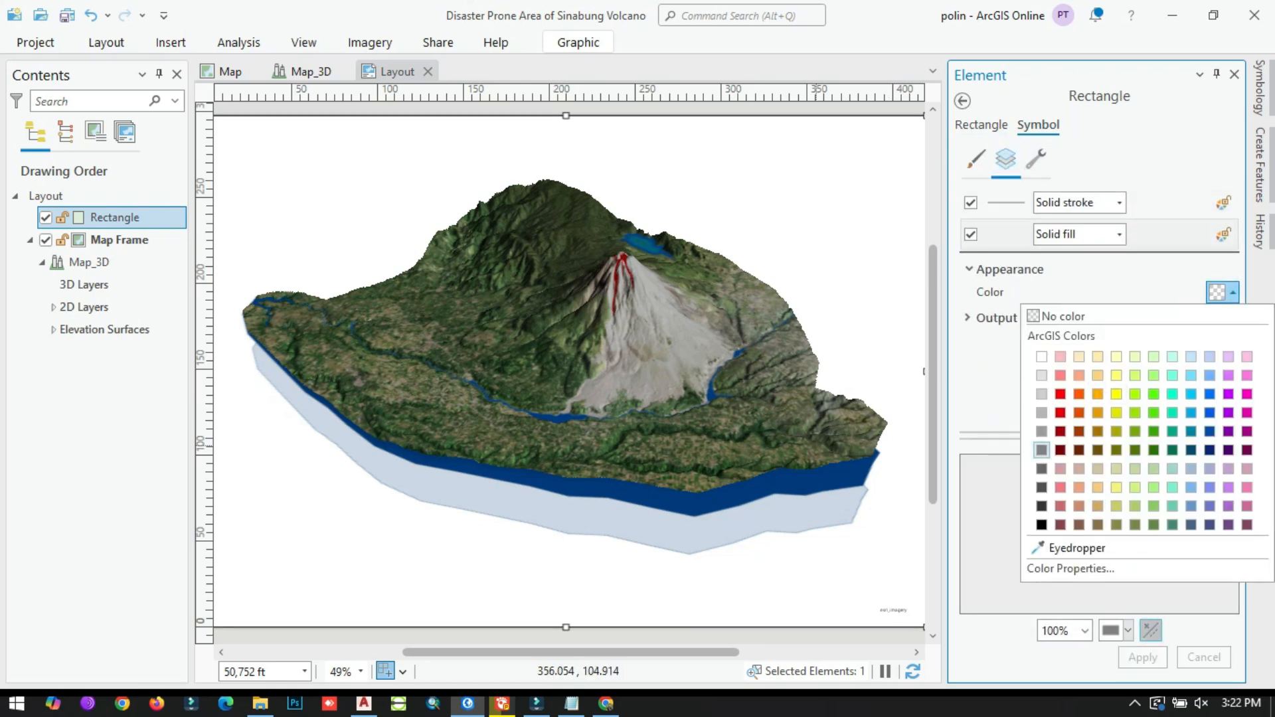
left_click(1042, 449)
left_click(1142, 657)
left_click(1233, 74)
- Move the gray rectangle below the map frame in the layout's drawing order
left_click(237, 269)
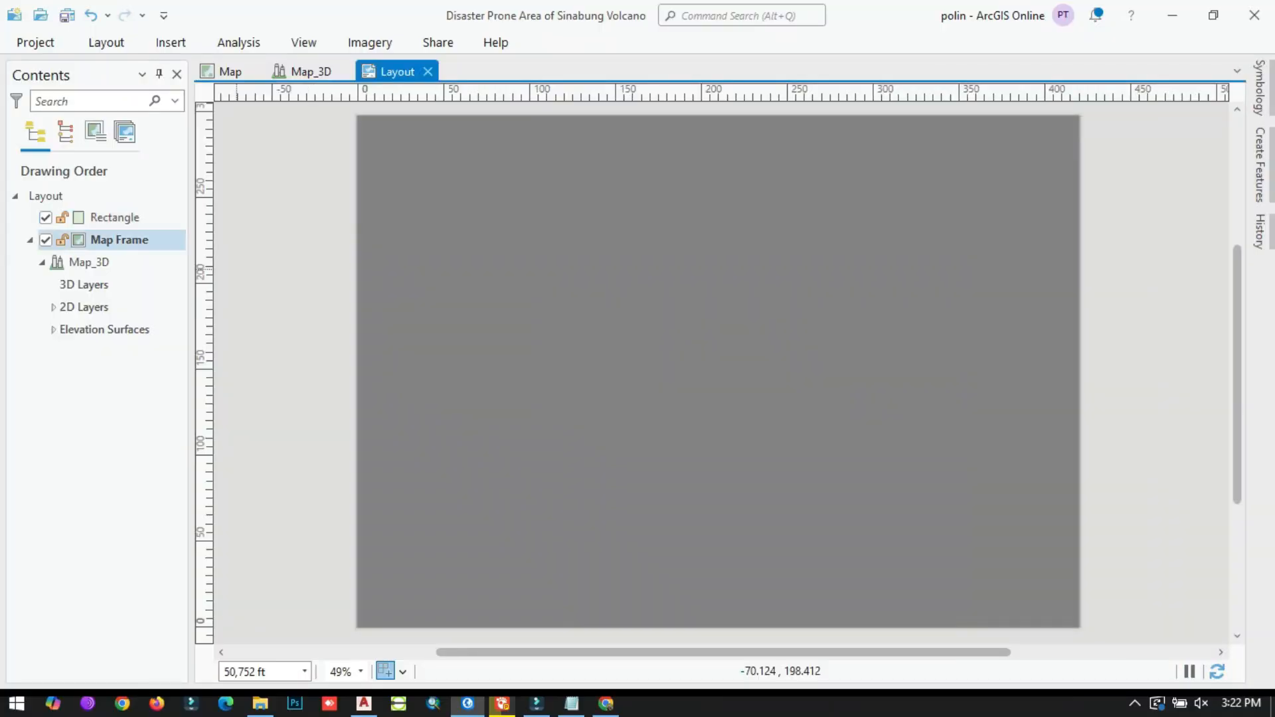
left_click(115, 218)
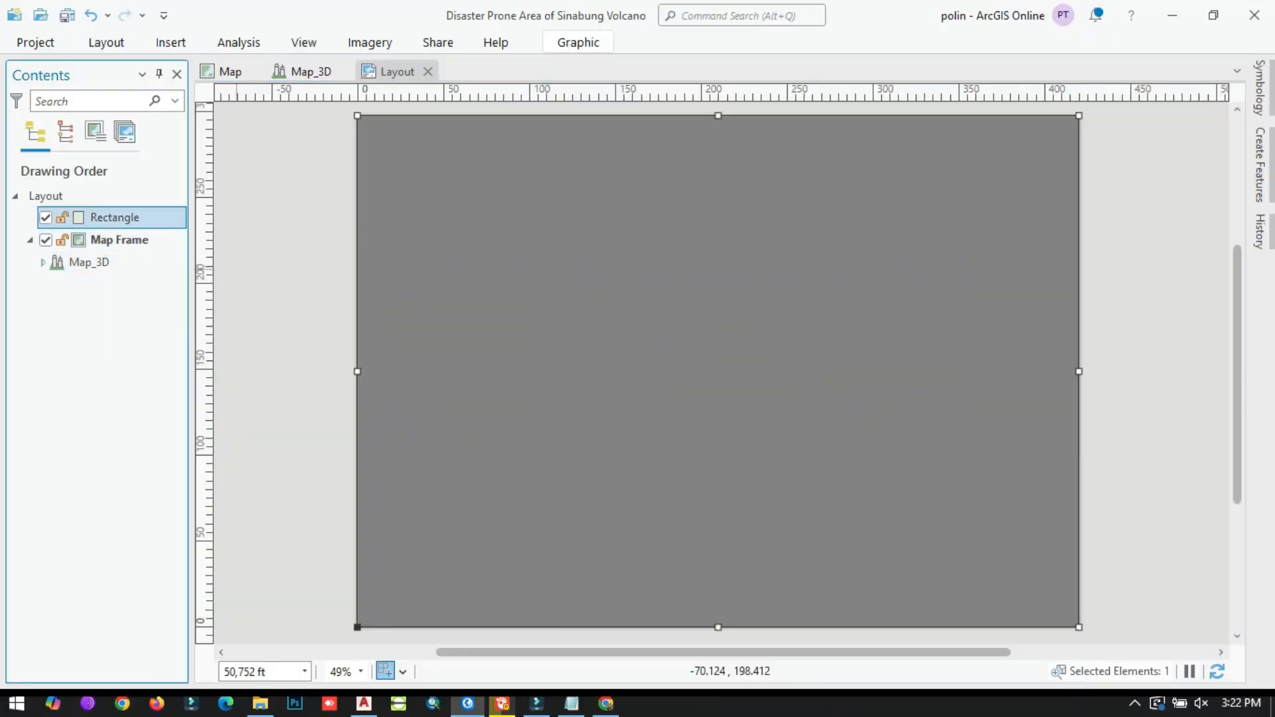
left_click_drag(114, 218, 114, 250)
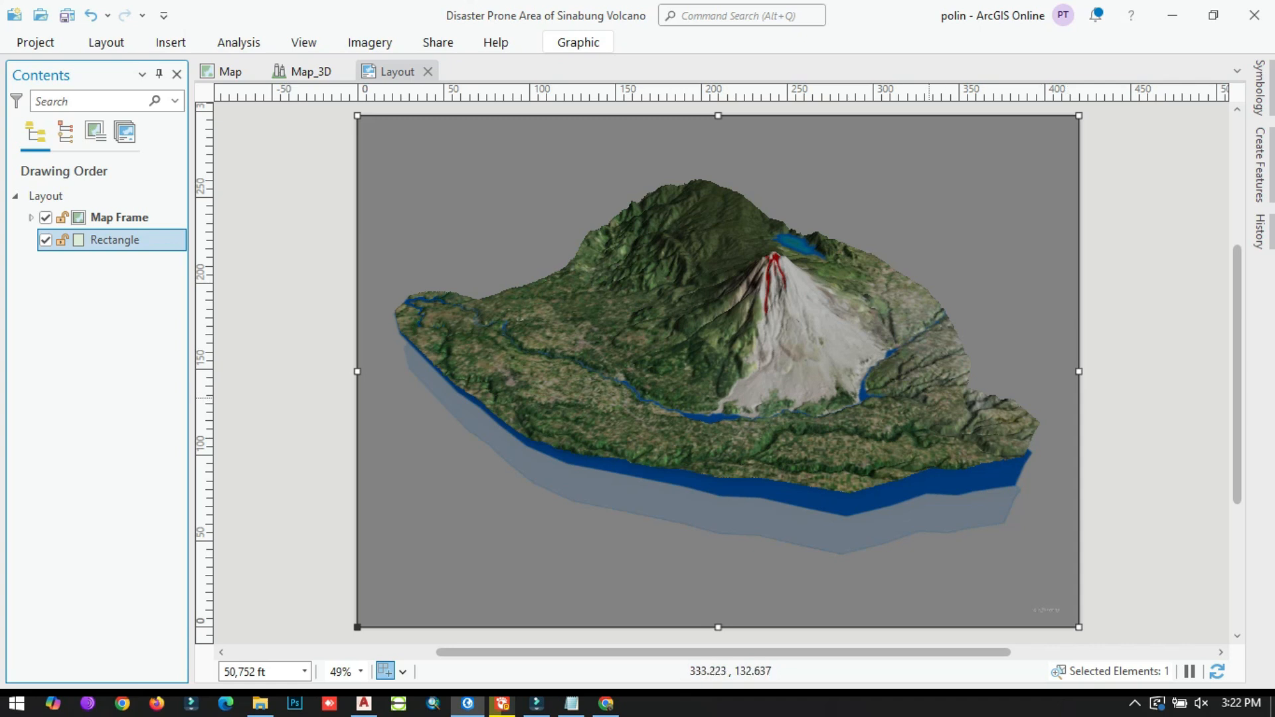
left_click(706, 245)
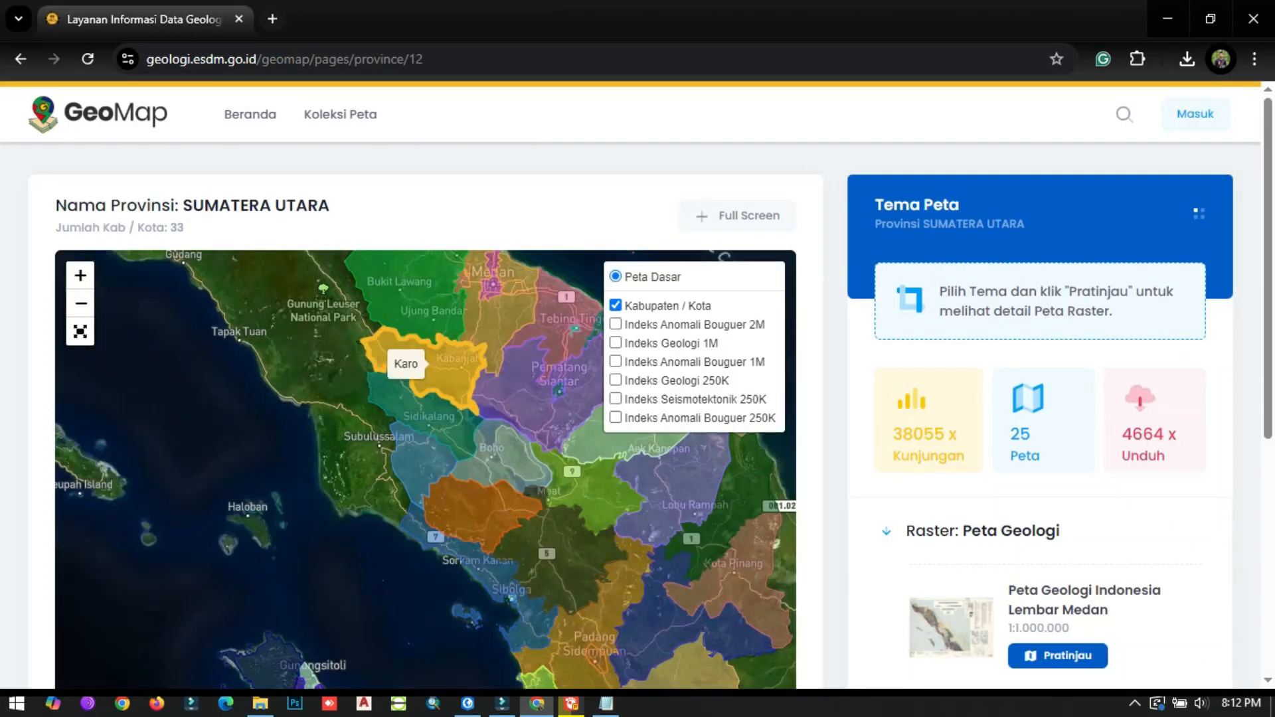
- Open Karo regency on the GeoMap site and preview its 1:50,000 Kabanjahe remote-sensing geology interpretation map
left_click(430, 364)
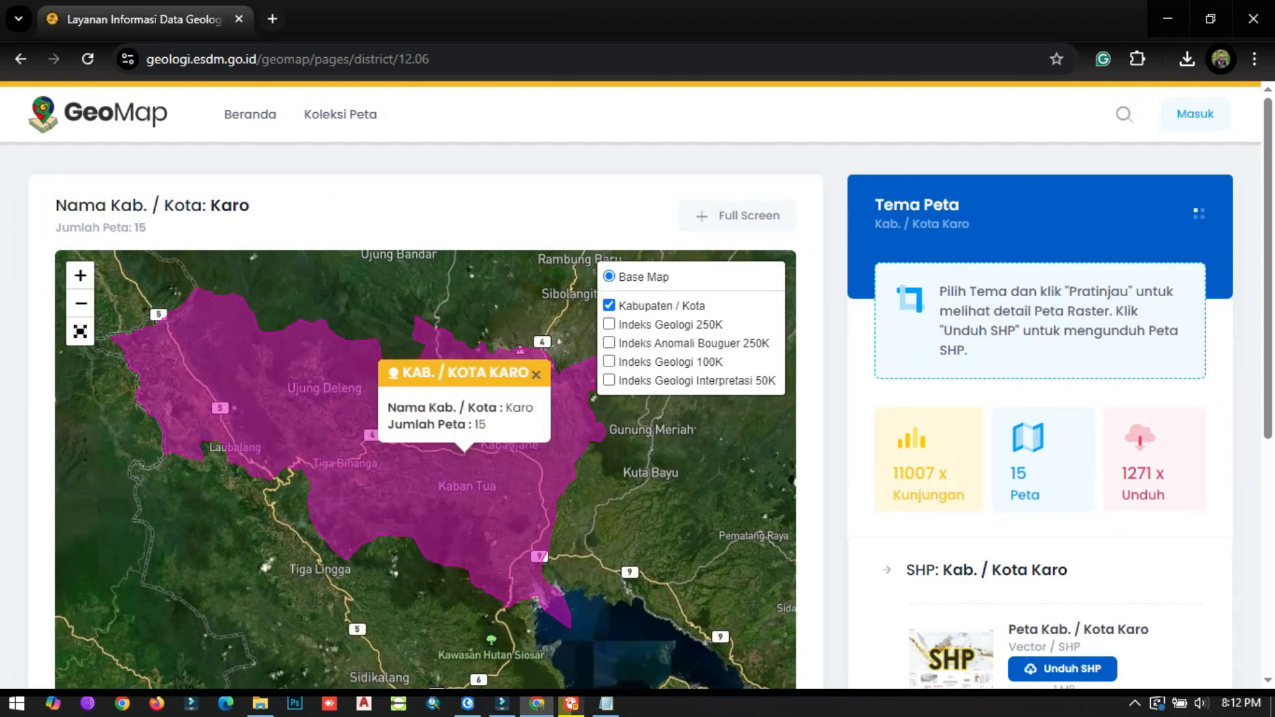
scroll(1039, 398, "down", 5)
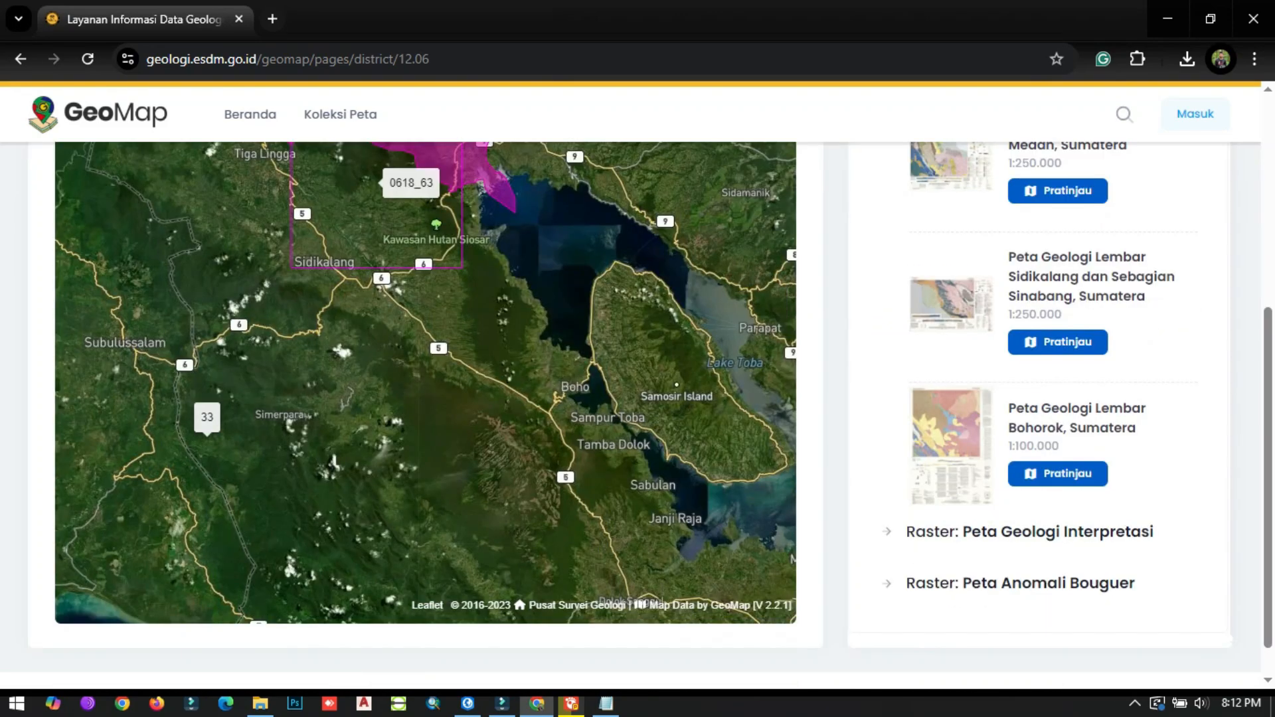
scroll(425, 332, "up", 1)
left_click_drag(425, 325, 428, 465)
left_click(457, 286)
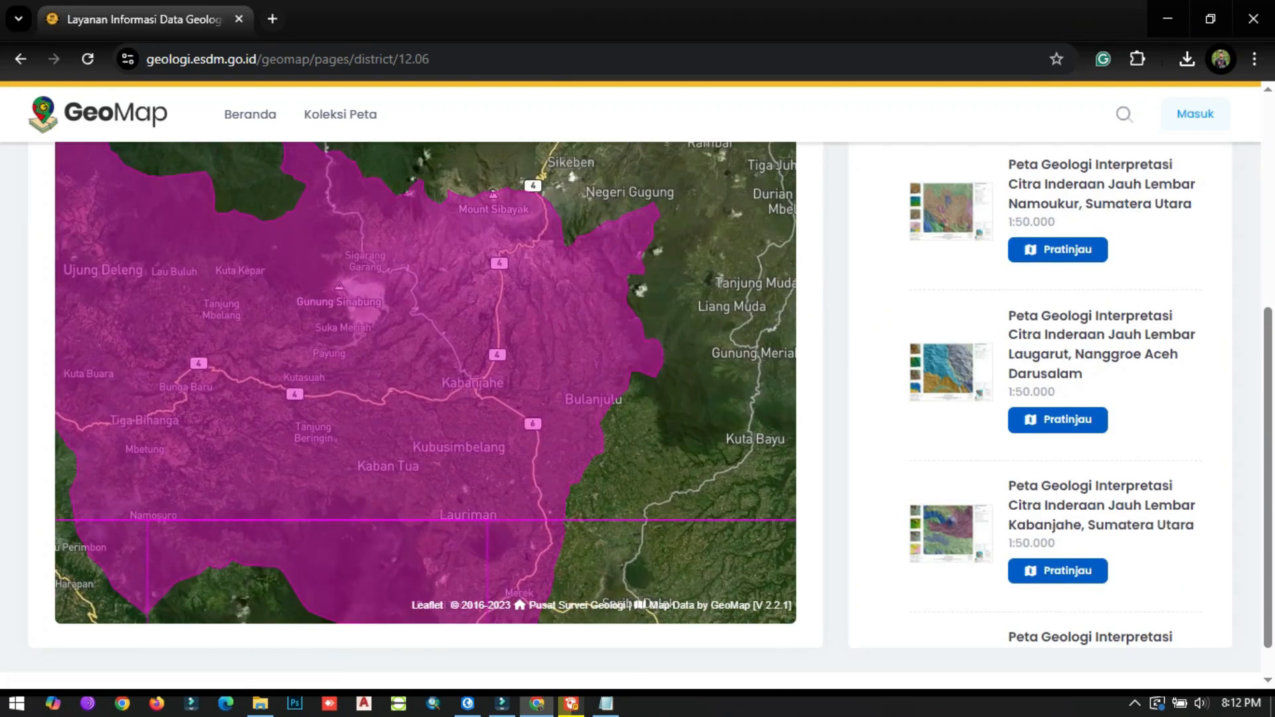
scroll(1082, 511, "down", 5)
scroll(1083, 511, "up", 3)
left_click(1058, 443)
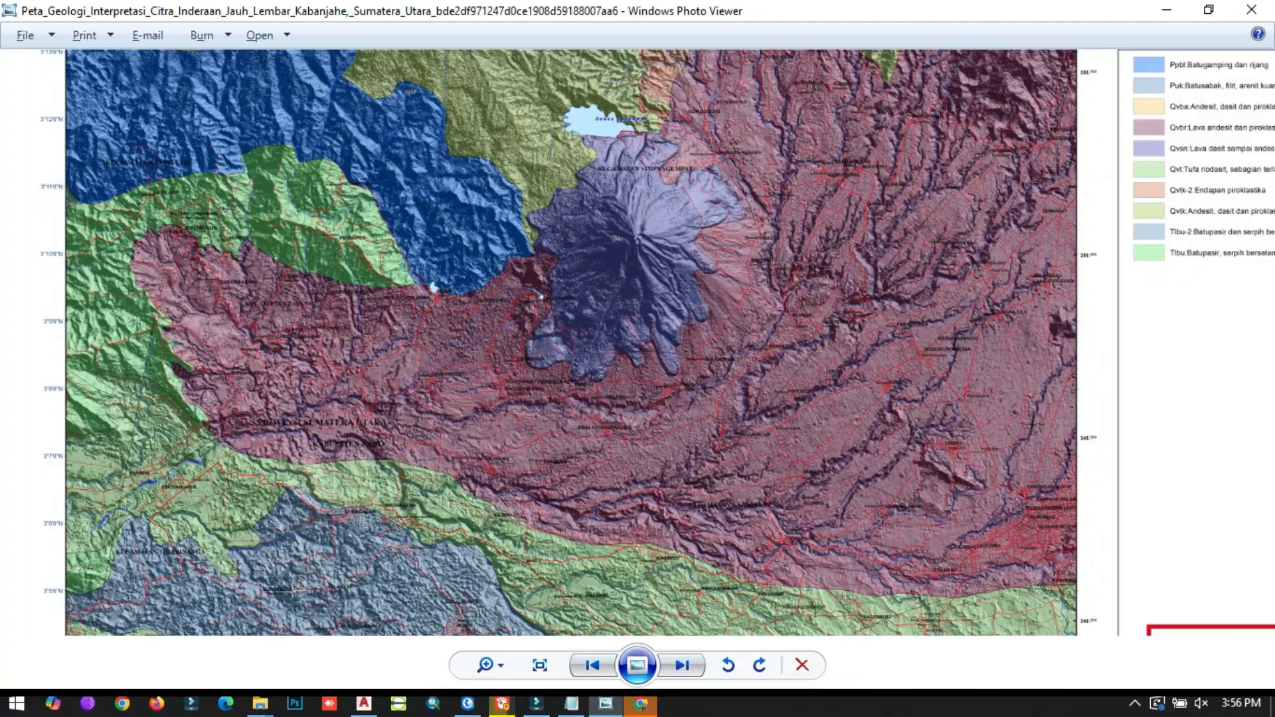
- Examine the lithology units around the Sinabung cone and the lithology legend on the Kabanjahe geology map
scroll(996, 339, "up", 5)
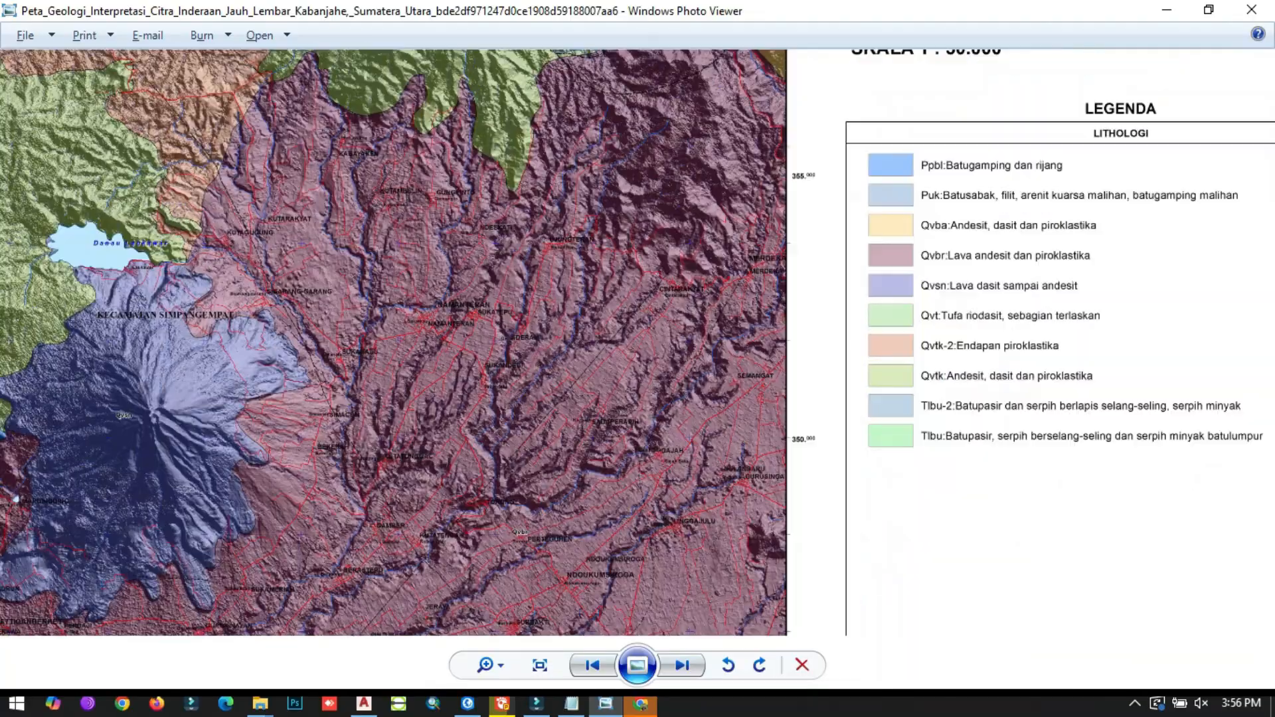
scroll(796, 279, "down", 3)
left_click_drag(699, 214, 595, 285)
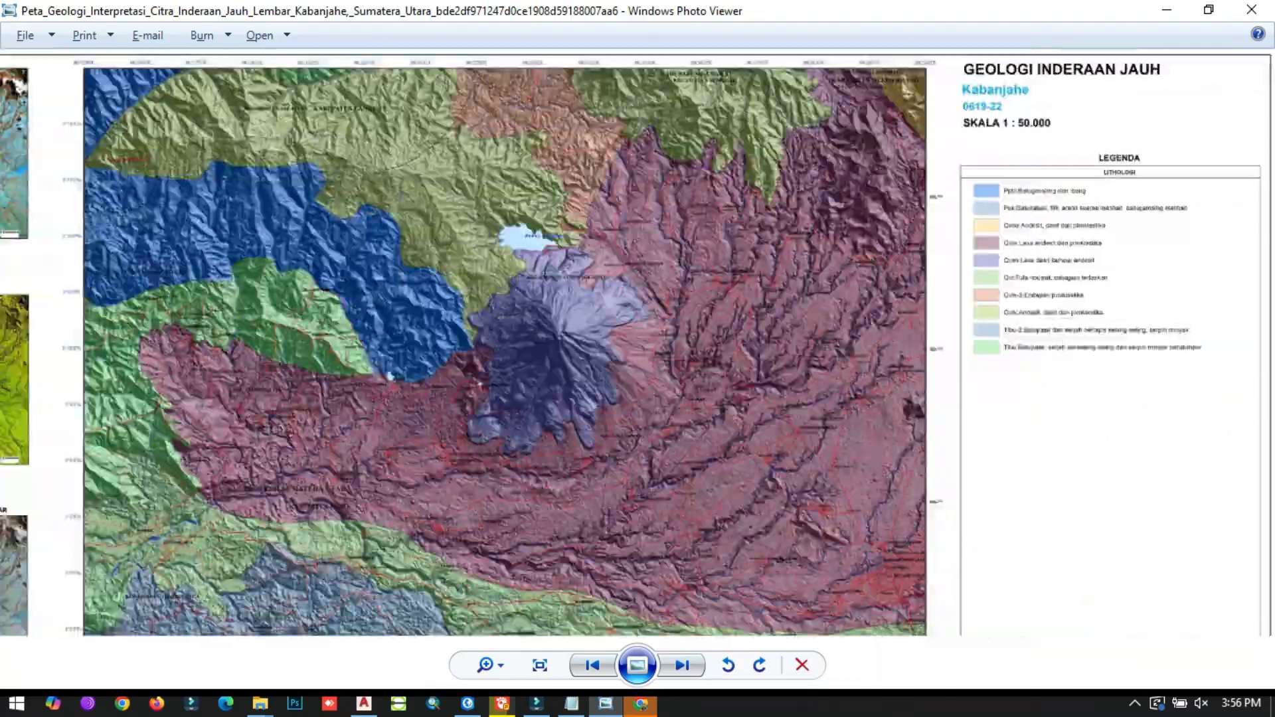
scroll(595, 285, "up", 7)
scroll(141, 225, "down", 5)
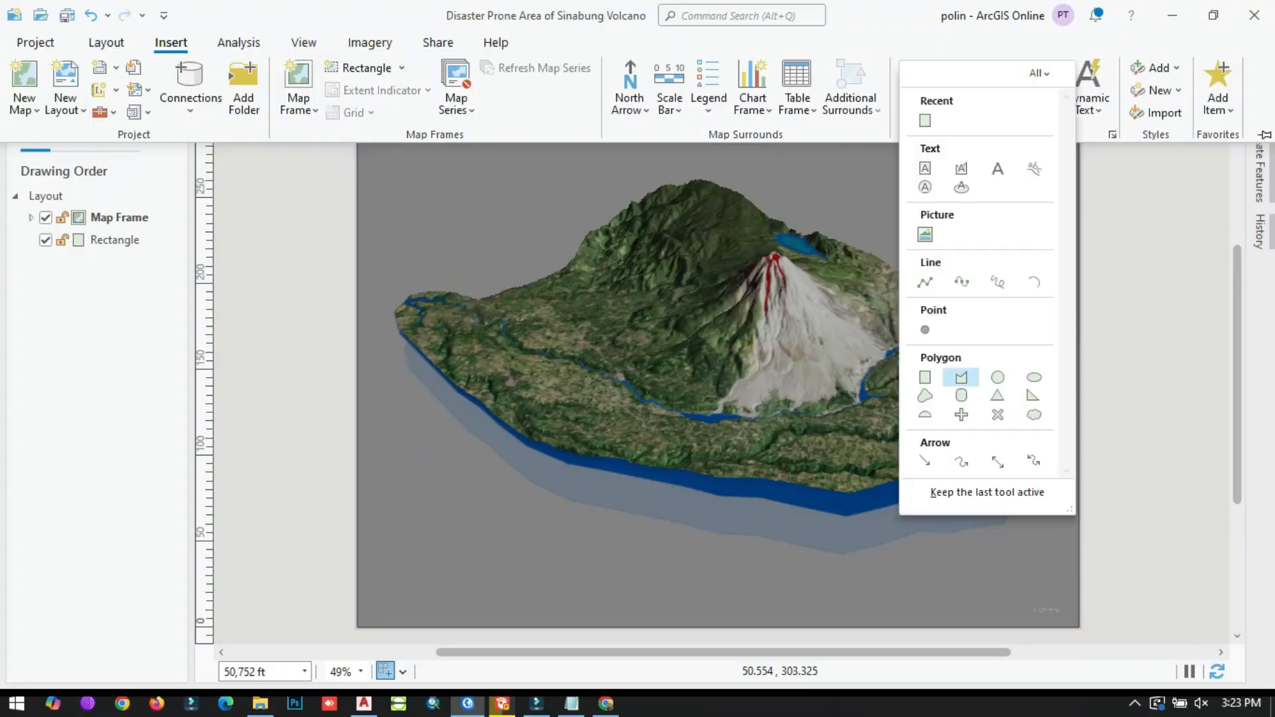
- Start a polygon graphic at the terrain's western tip and trace it closely along the western terrain edge
left_click(961, 377)
scroll(395, 321, "up", 9)
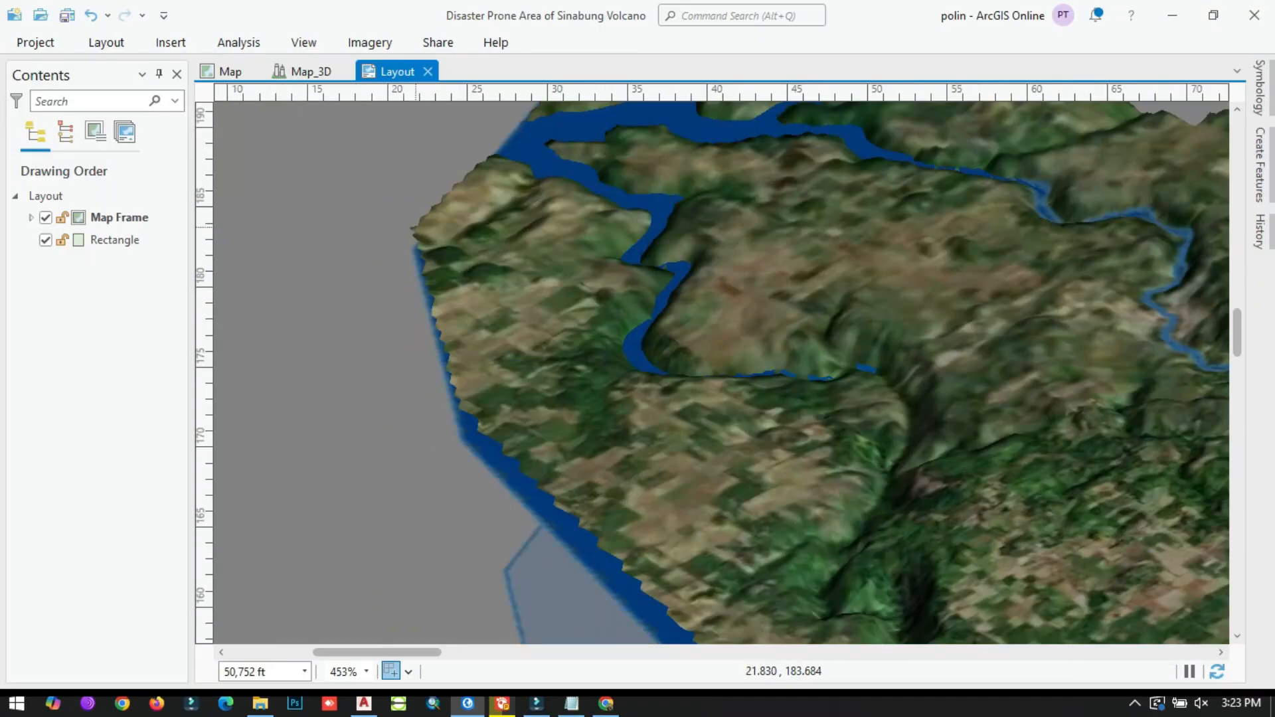
left_click(412, 233)
scroll(597, 465, "down", 3)
scroll(626, 532, "up", 6)
left_click(427, 271)
left_click(426, 283)
left_click(489, 345)
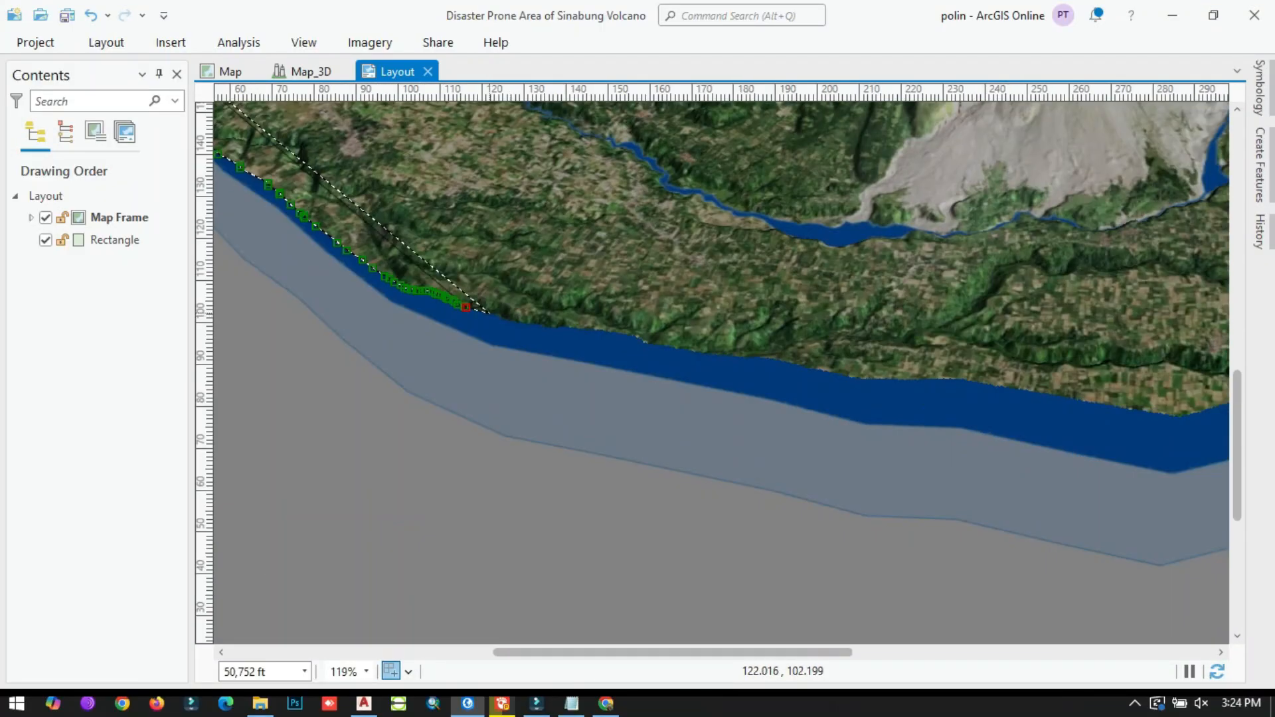
- Continue tracing the polygon along the terrain's southern edge towards its eastern corner
scroll(1011, 341, "up", 3)
left_click(1012, 342)
middle_click_drag(1129, 319, 588, 359)
scroll(853, 306, "up", 6)
left_click(720, 392)
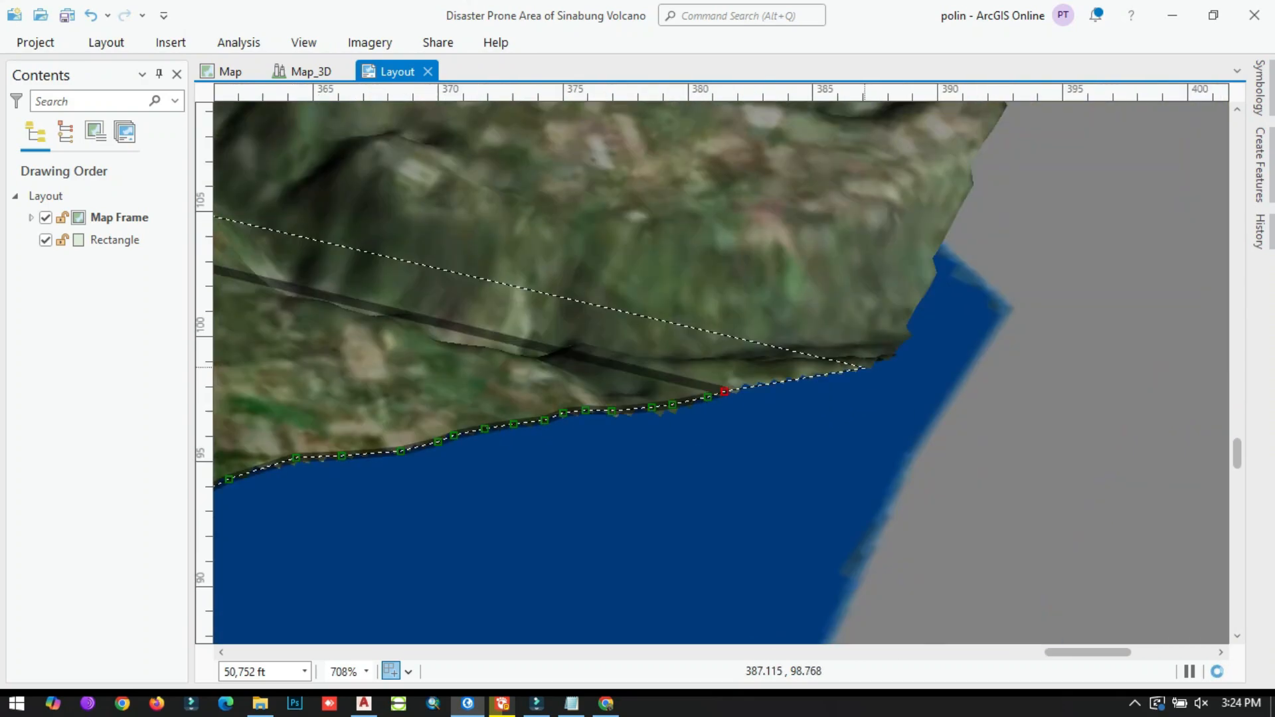
- Trace the polygon around the eastern end and back along the block's lower edge, and finish it
scroll(989, 311, "down", 8)
left_click(956, 401)
left_click(932, 438)
middle_click_drag(527, 559, 863, 486)
key("F2")
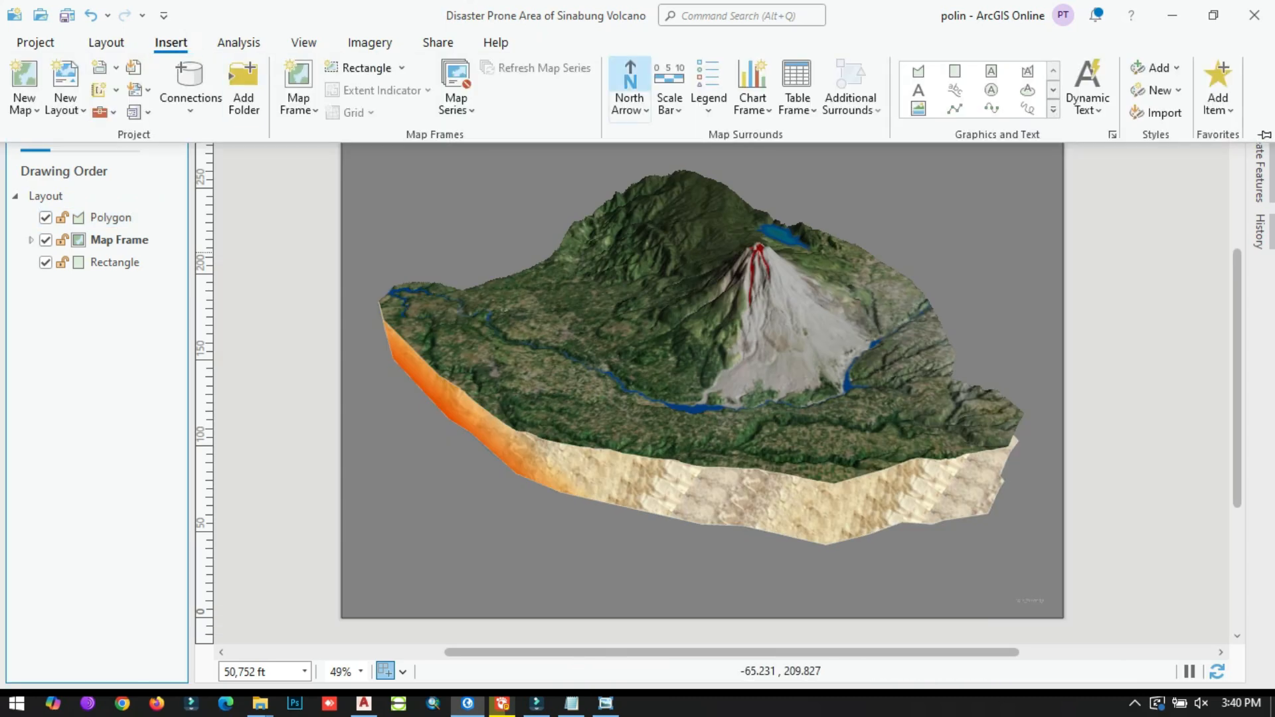
- Draw a polygon for the shadow along the block's lower outline to the eastern corner, and close it across the terrain
left_click(697, 522)
left_click(762, 529)
left_click(822, 545)
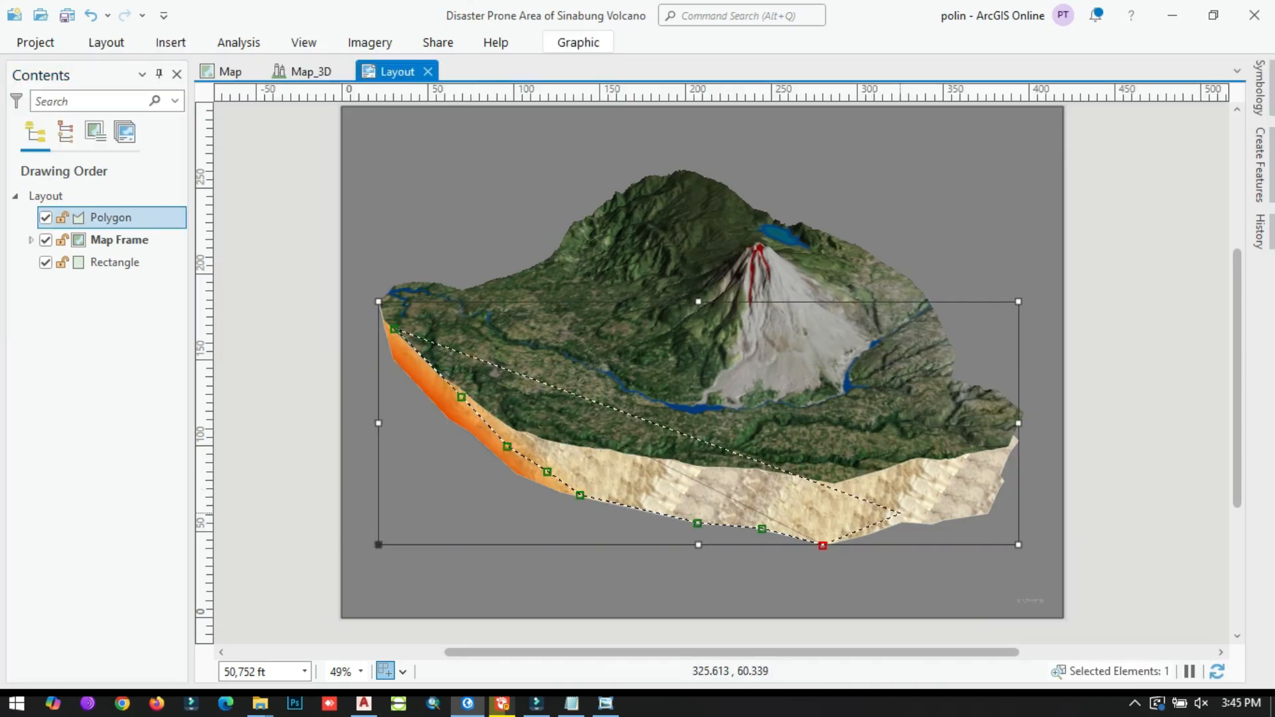
left_click(905, 521)
left_click(960, 512)
left_click(1018, 423)
left_click(907, 362)
left_click(779, 363)
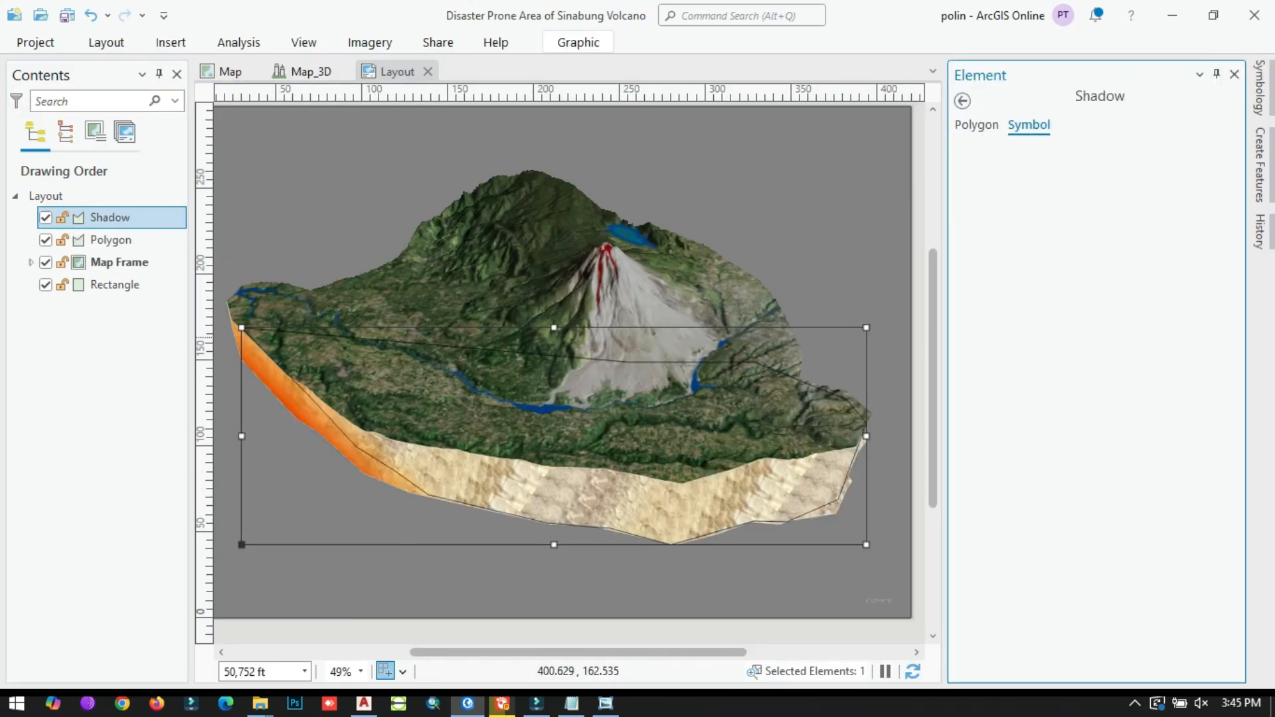
- Give the Shadow polygon a black gradient stroke, adjust the first color's properties, and apply the symbol change
left_click(1079, 203)
left_click(1035, 292)
left_click(1009, 312)
left_click(1215, 320)
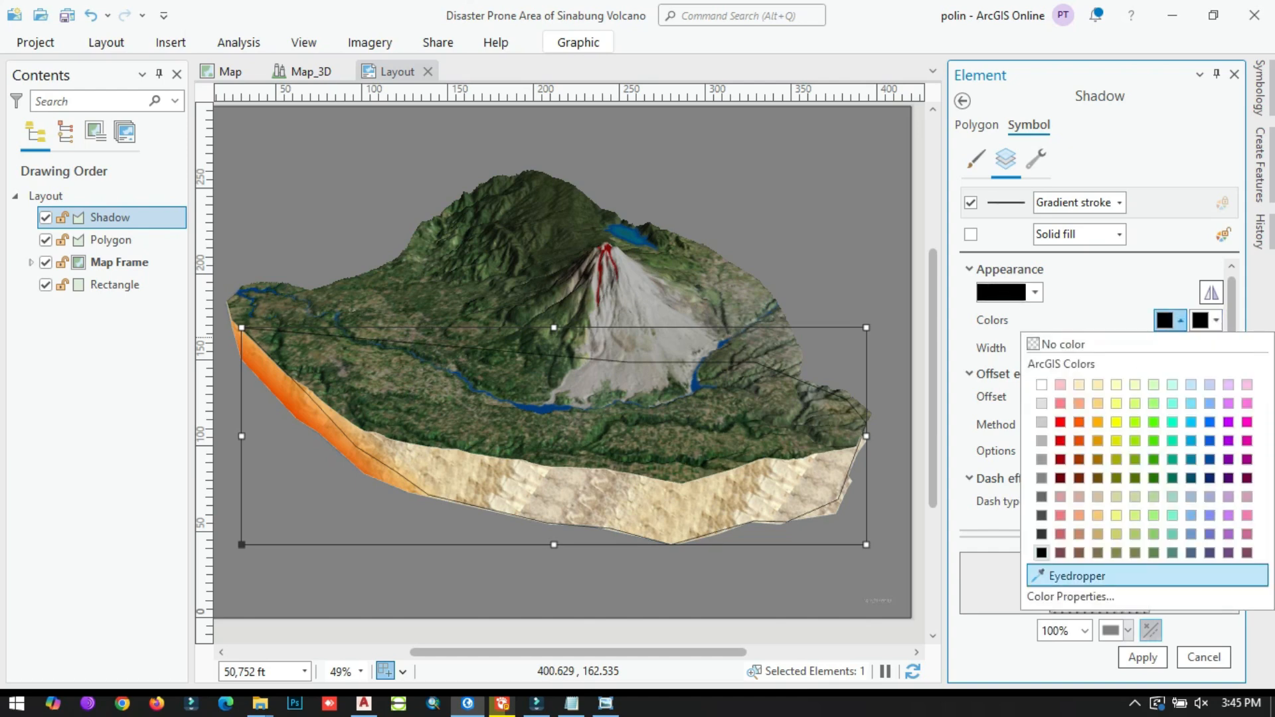
left_click(1081, 591)
left_click(1142, 658)
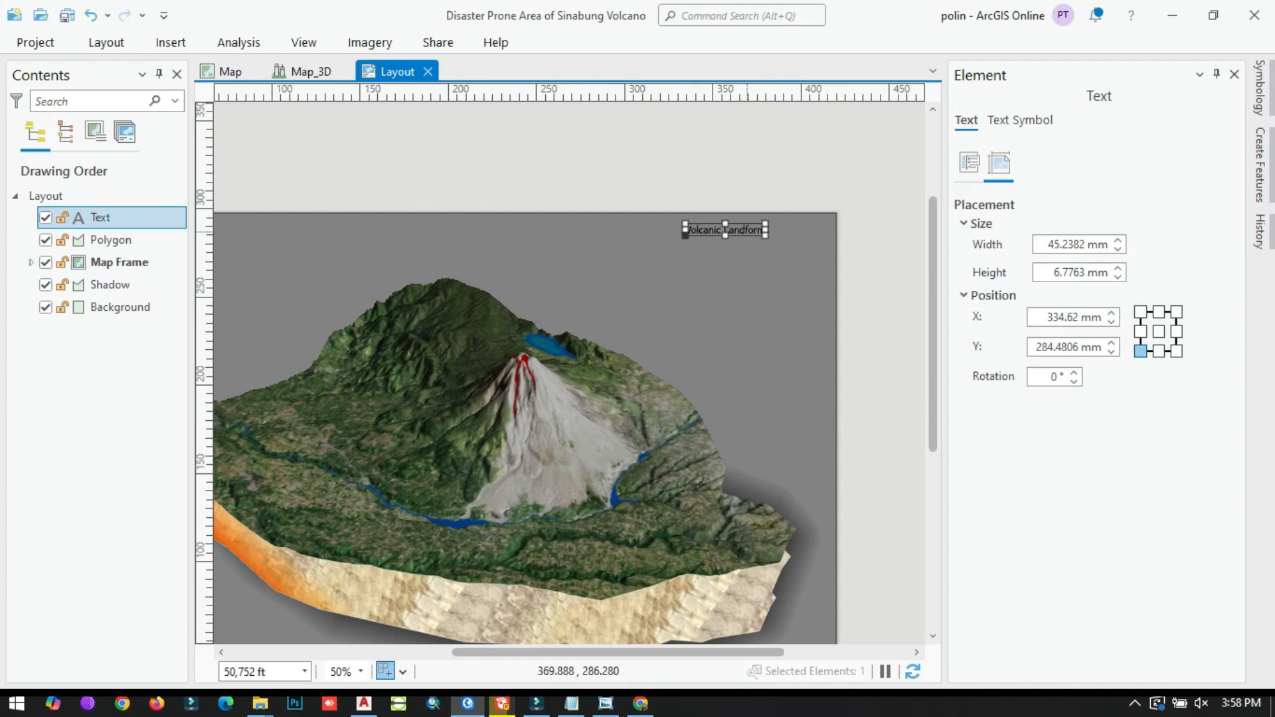
- Move the "Volcanic Landform" label lower on the page and draw a line arrow from it to the volcano's ash-covered slope
left_click_drag(764, 229, 790, 274)
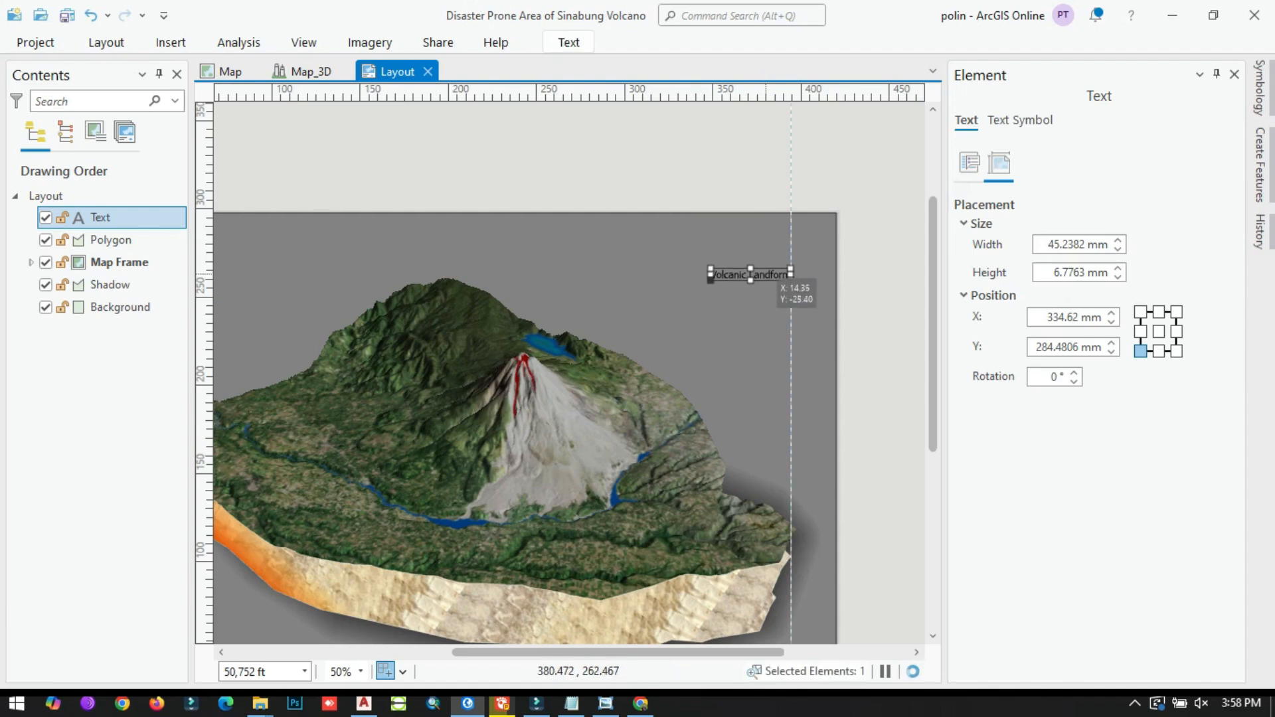
left_click(676, 266)
left_click(170, 43)
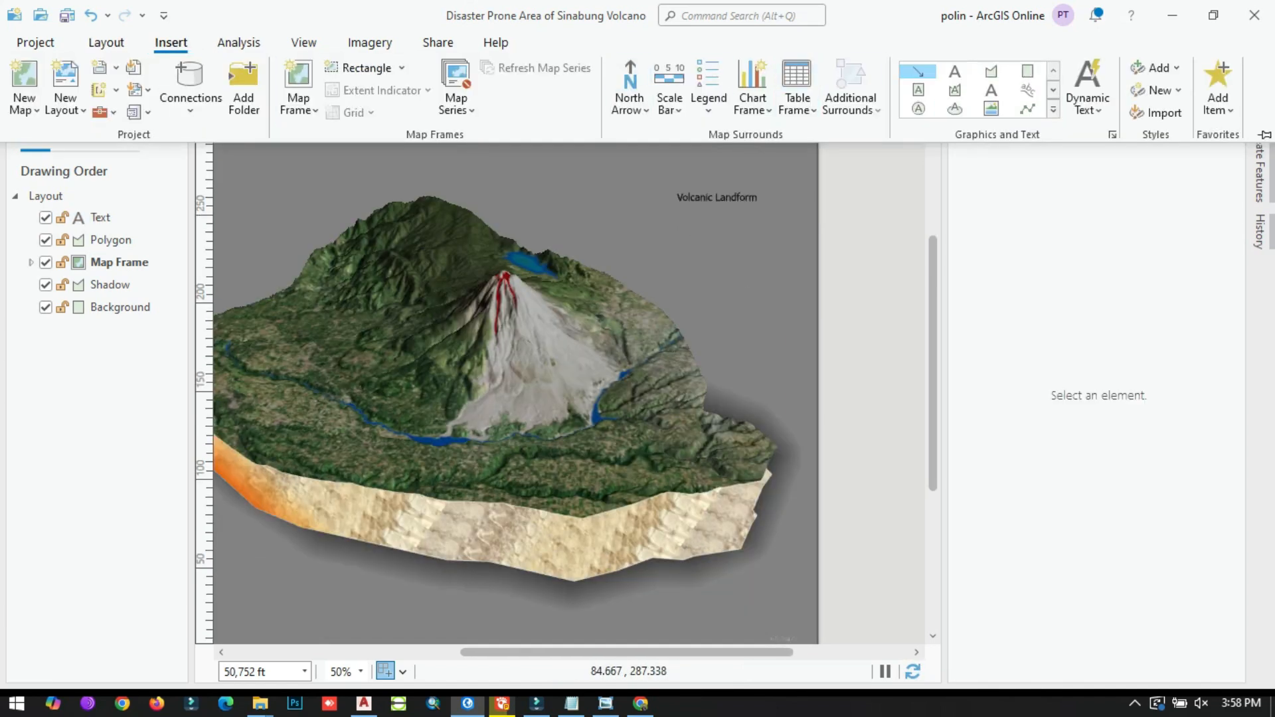
left_click(918, 71)
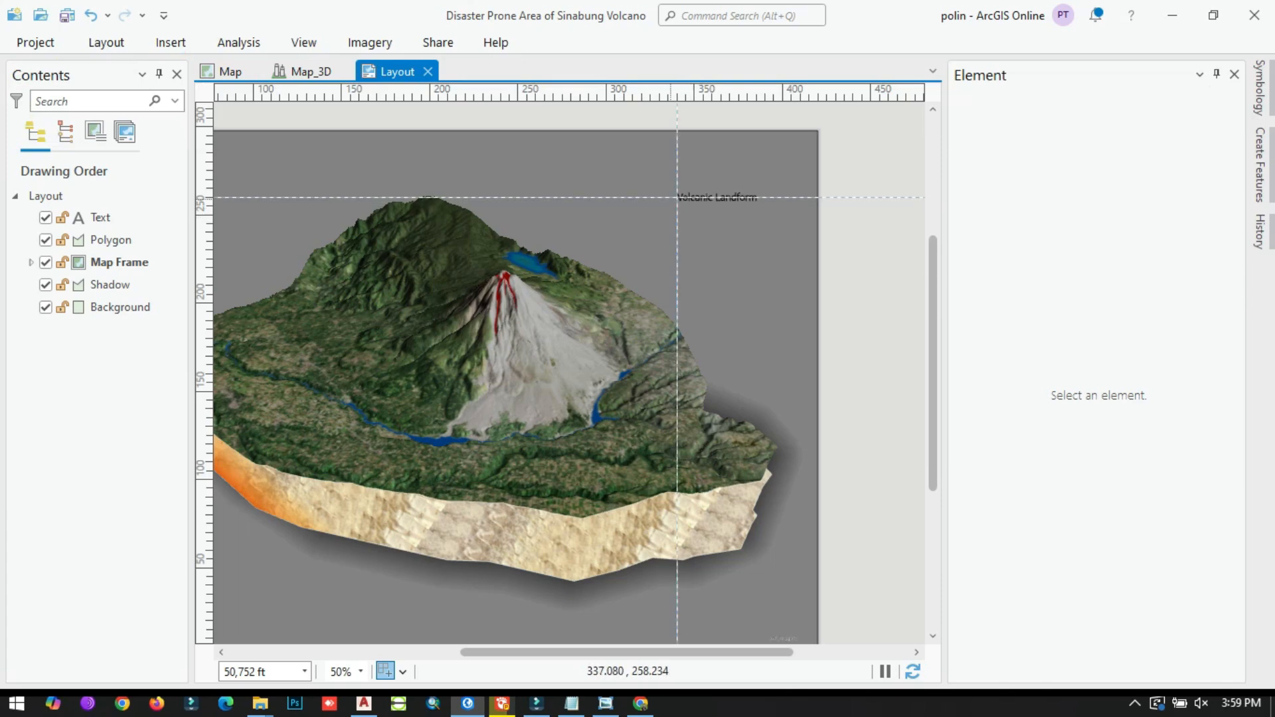
left_click_drag(677, 197, 531, 330)
- Set the color of the Volcanic Landform arrow to white
left_click(1072, 120)
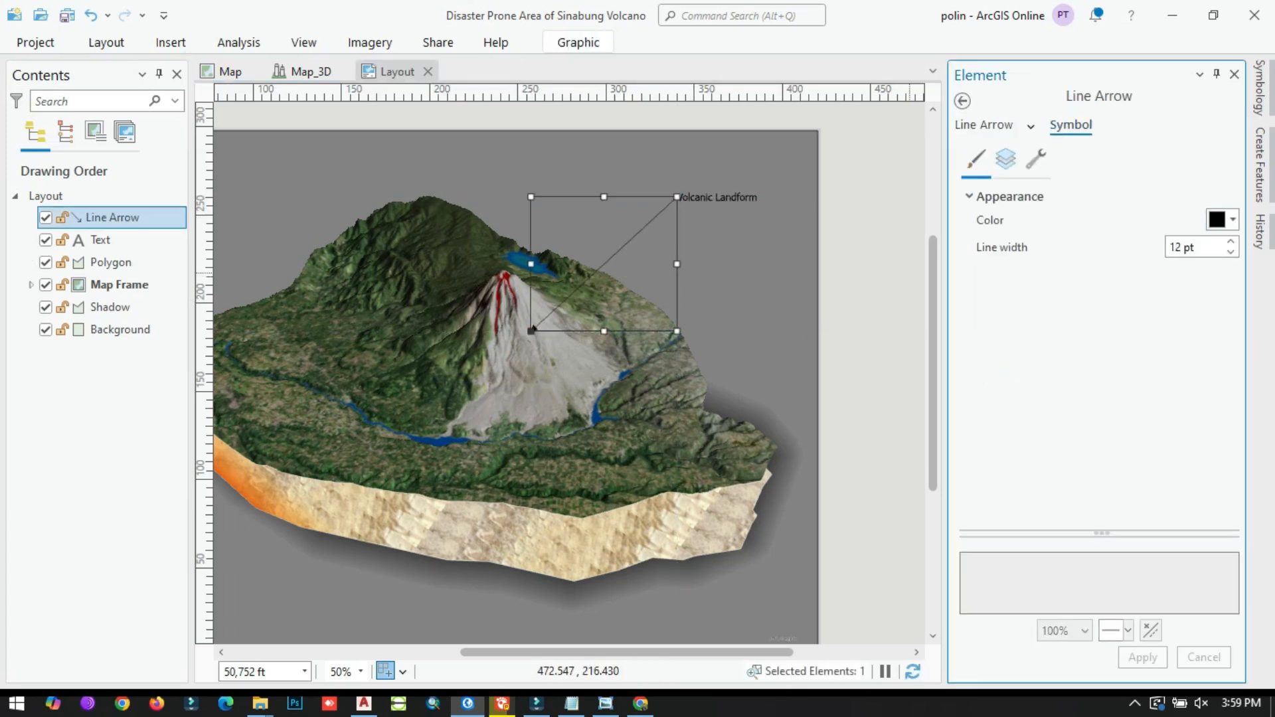
left_click(1222, 220)
left_click(1040, 273)
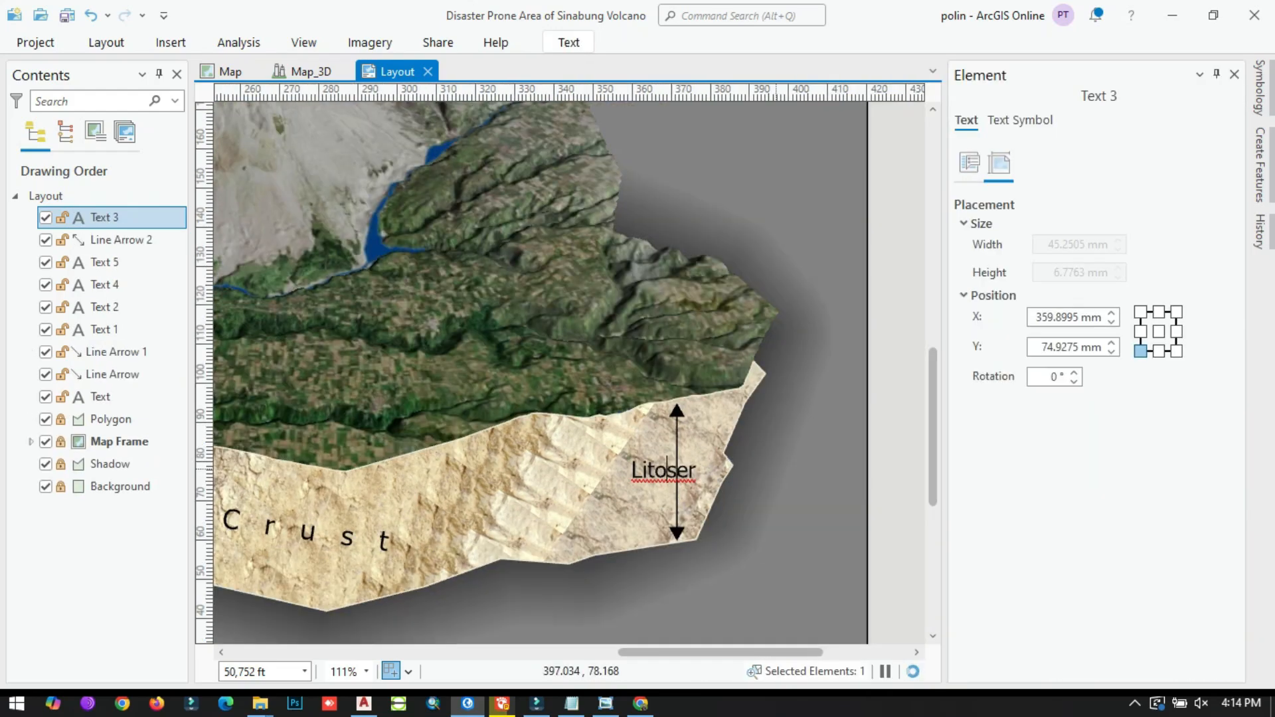
- Label the vertical double-headed arrow at the block's eastern end "Lithosphere"
type("sp")
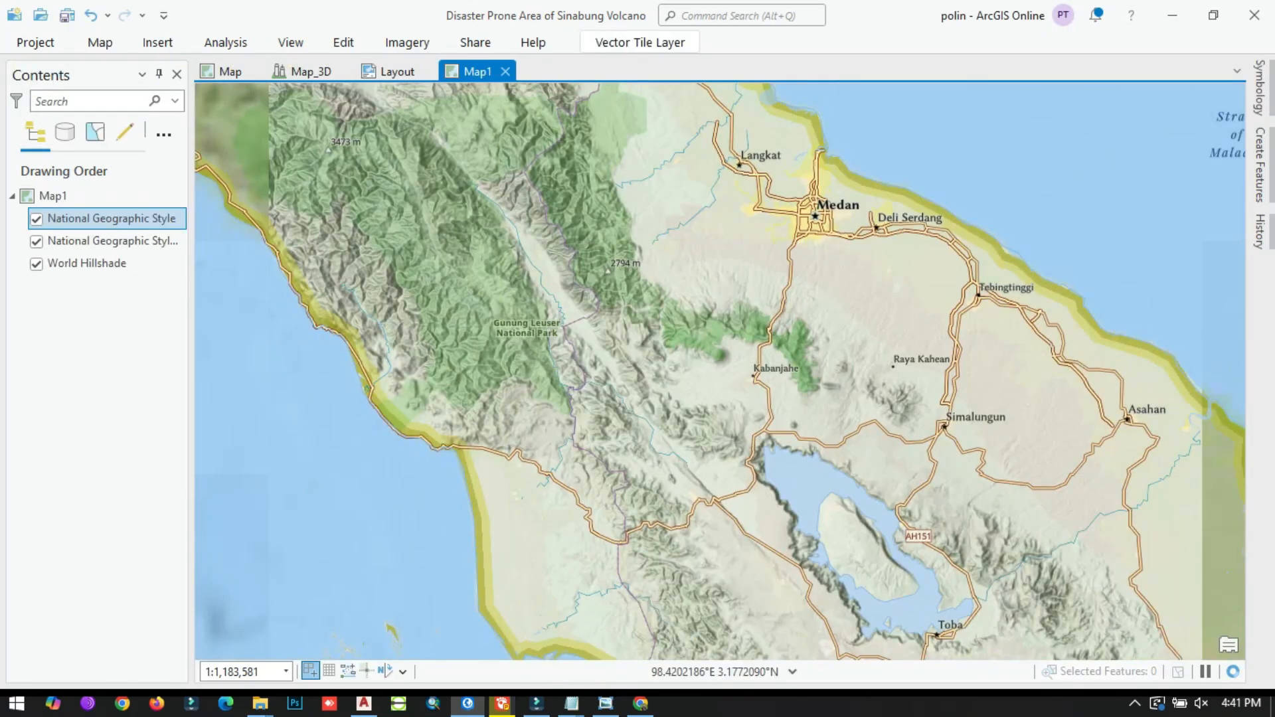
- Place a map frame of the regional Map1 in the page's upper-left corner and reshape its boundary beside the terrain block
scroll(760, 179, "up", 3)
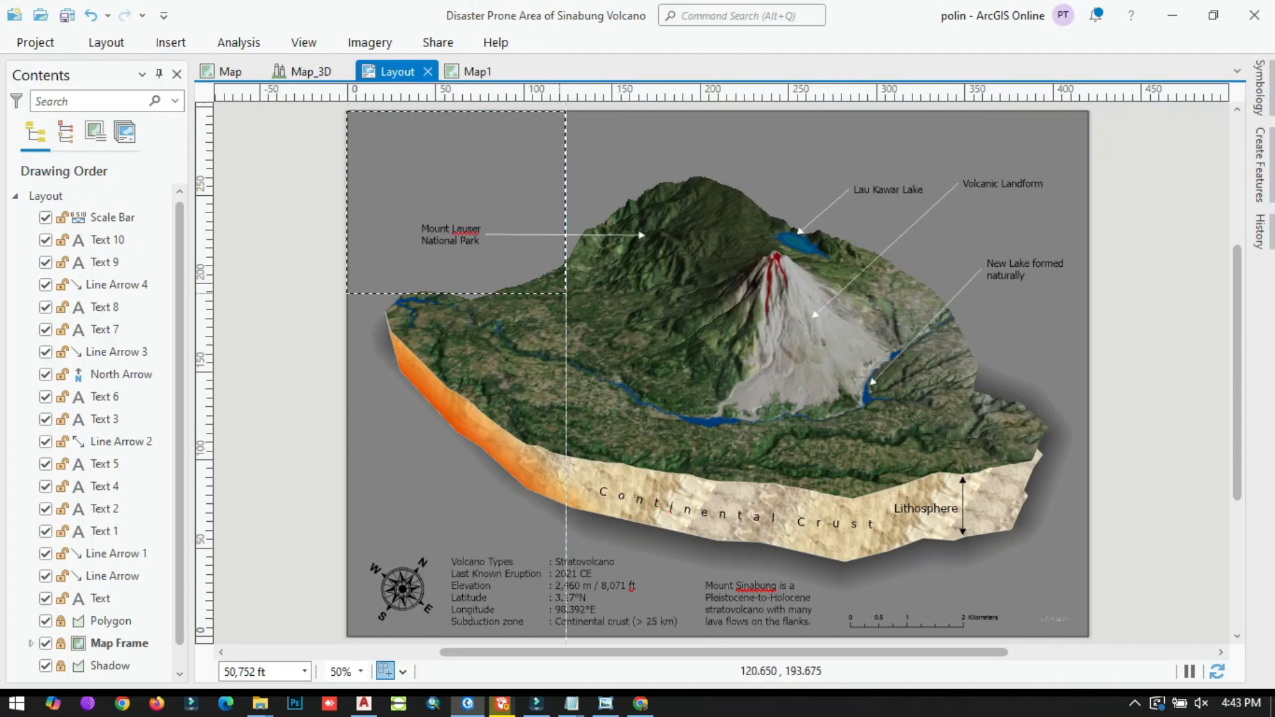
left_click_drag(565, 293, 581, 317)
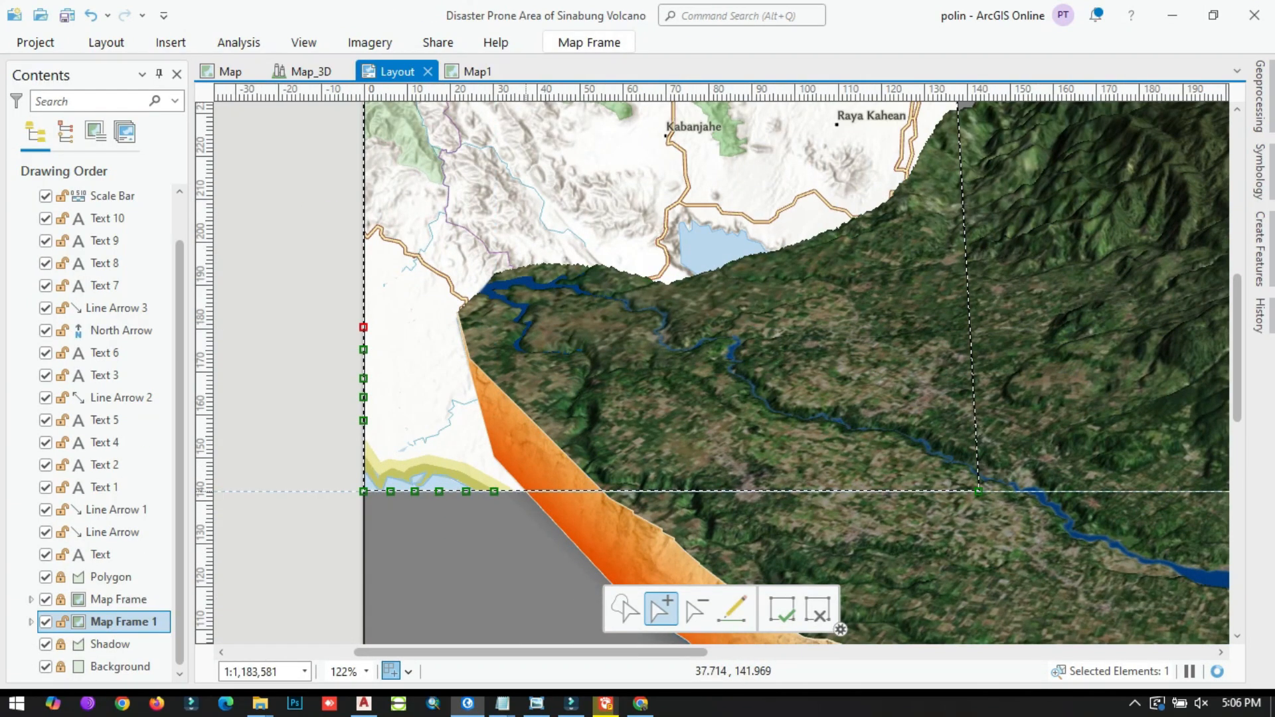
left_click_drag(531, 481, 366, 261)
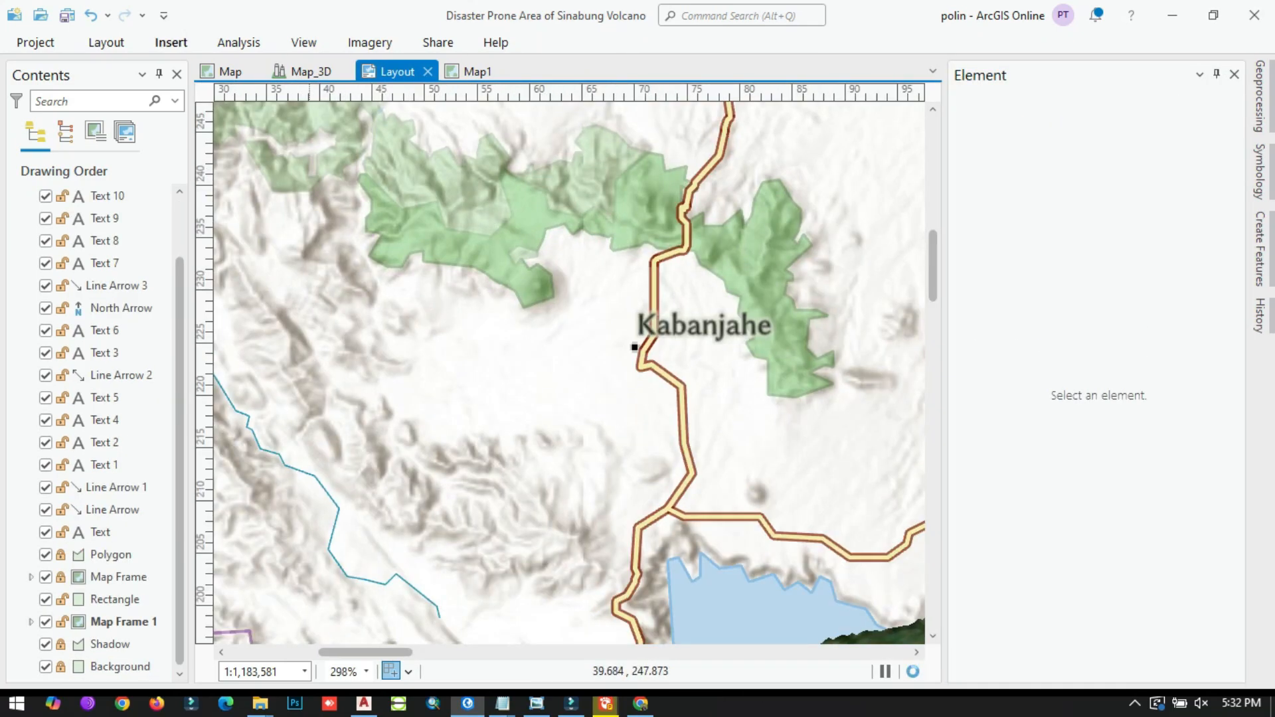
- Draw a rectangle about 17 × 14 mm on the regional map around the Sinabung area west of Kabanjahe
left_click(171, 43)
left_click(919, 90)
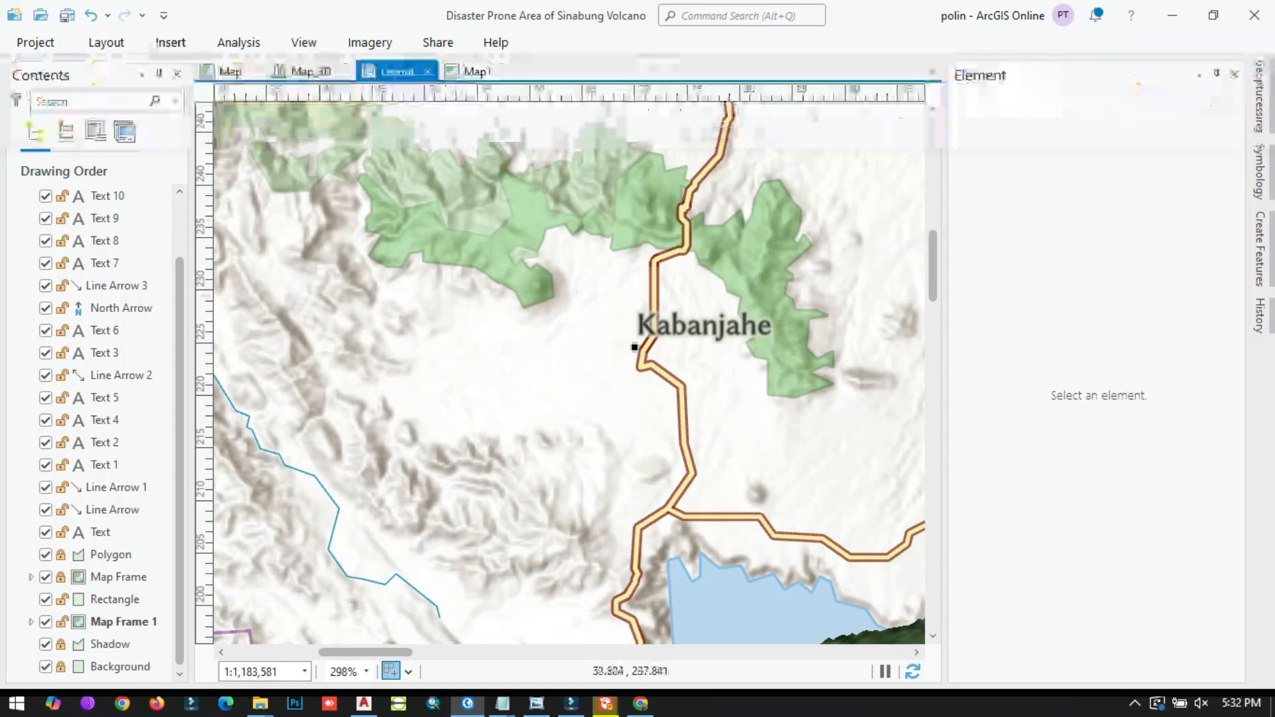
left_click_drag(452, 207, 631, 360)
left_click_drag(573, 301, 559, 307)
- Set the locator rectangle's outline color to red and apply it
left_click(1037, 125)
left_click(1232, 246)
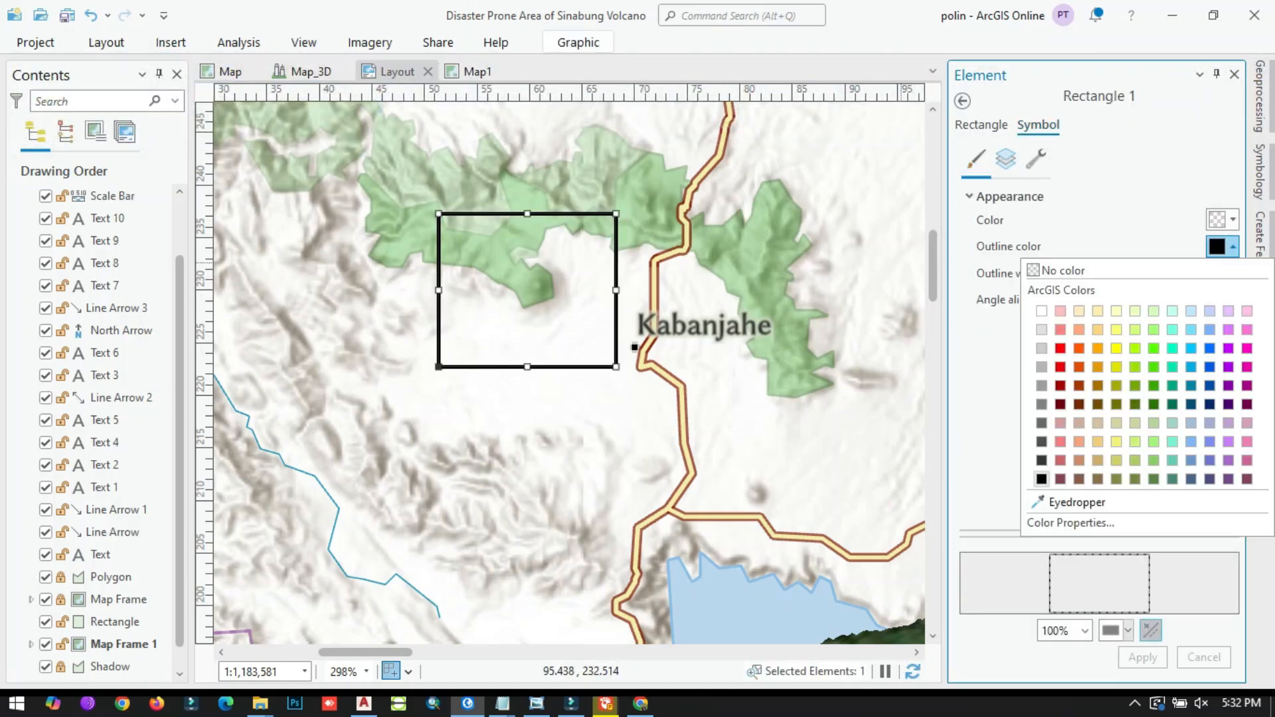
left_click(1061, 367)
left_click(1142, 658)
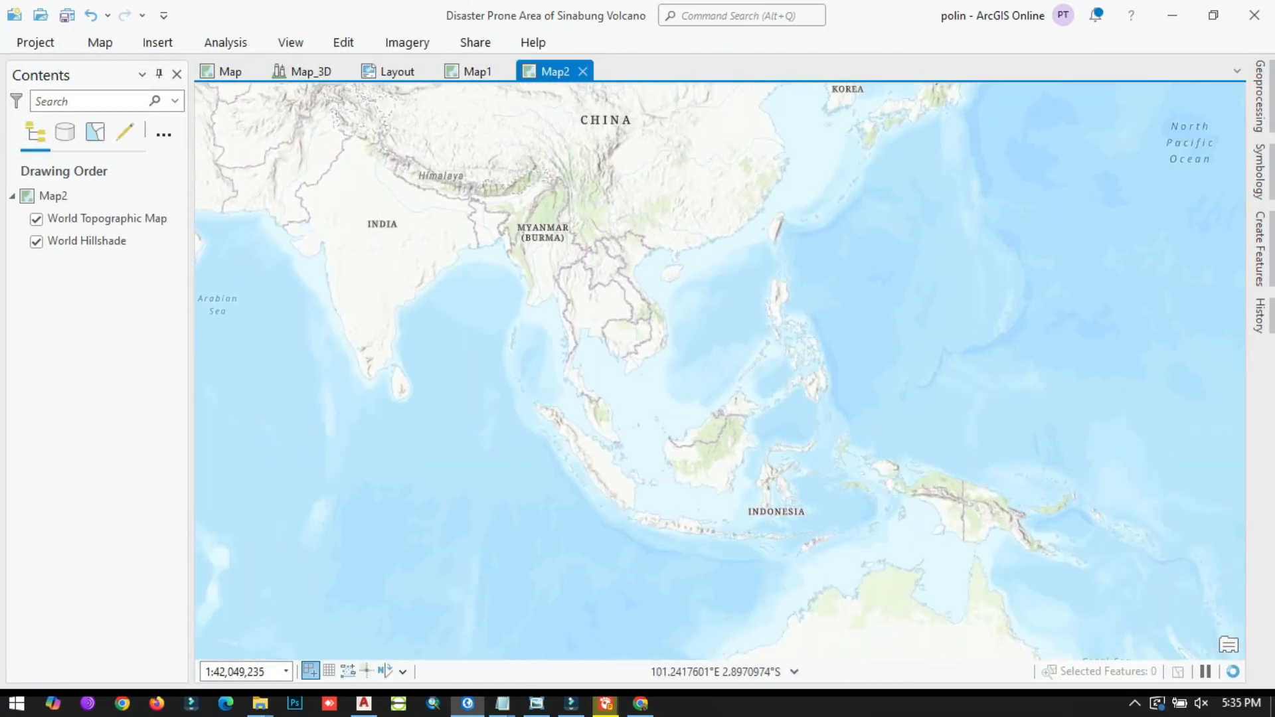
- Switch the Map2 basemap to a dark gray style and frame the Indonesian region
left_click(291, 42)
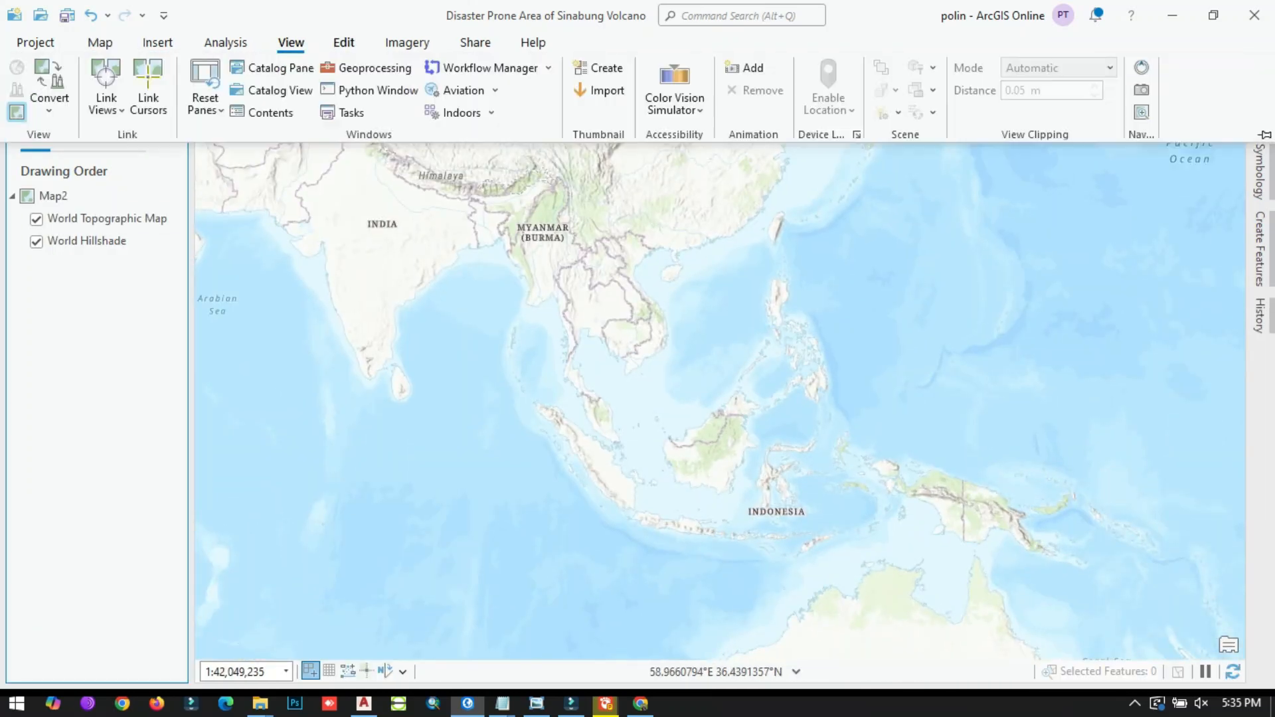
left_click(100, 43)
left_click(353, 86)
scroll(664, 262, "up", 5)
scroll(664, 263, "down", 1)
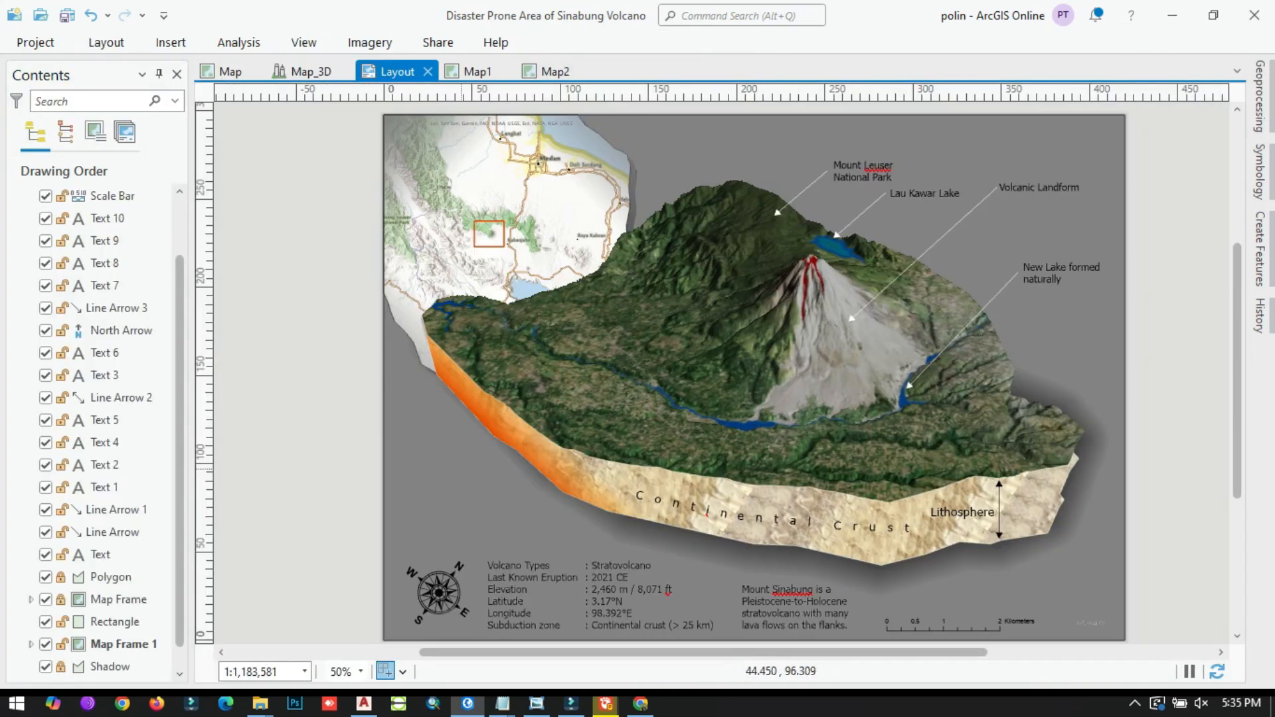
- Insert a Map2 map frame about 59 × 56 mm at the page's left edge, above the compass
left_click(173, 42)
left_click(318, 113)
left_click(512, 532)
left_click_drag(383, 440, 488, 539)
- Set the new map frame's scale to 1:100,049,235 and shorten the frame to about 34 mm high
left_click_drag(246, 672, 234, 672)
type("100")
key("Return")
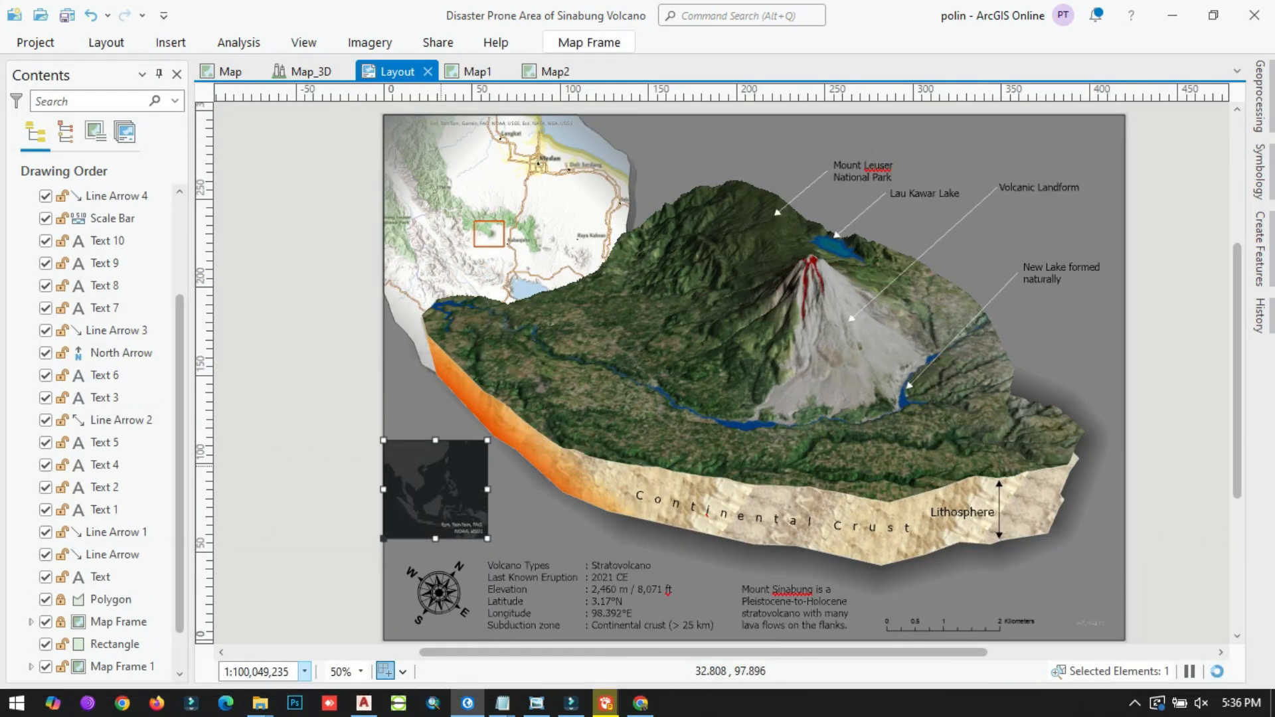
left_click_drag(436, 440, 433, 478)
double_click(446, 501)
- Insert the layout's Service Layer Credits as dynamic text
left_click(171, 42)
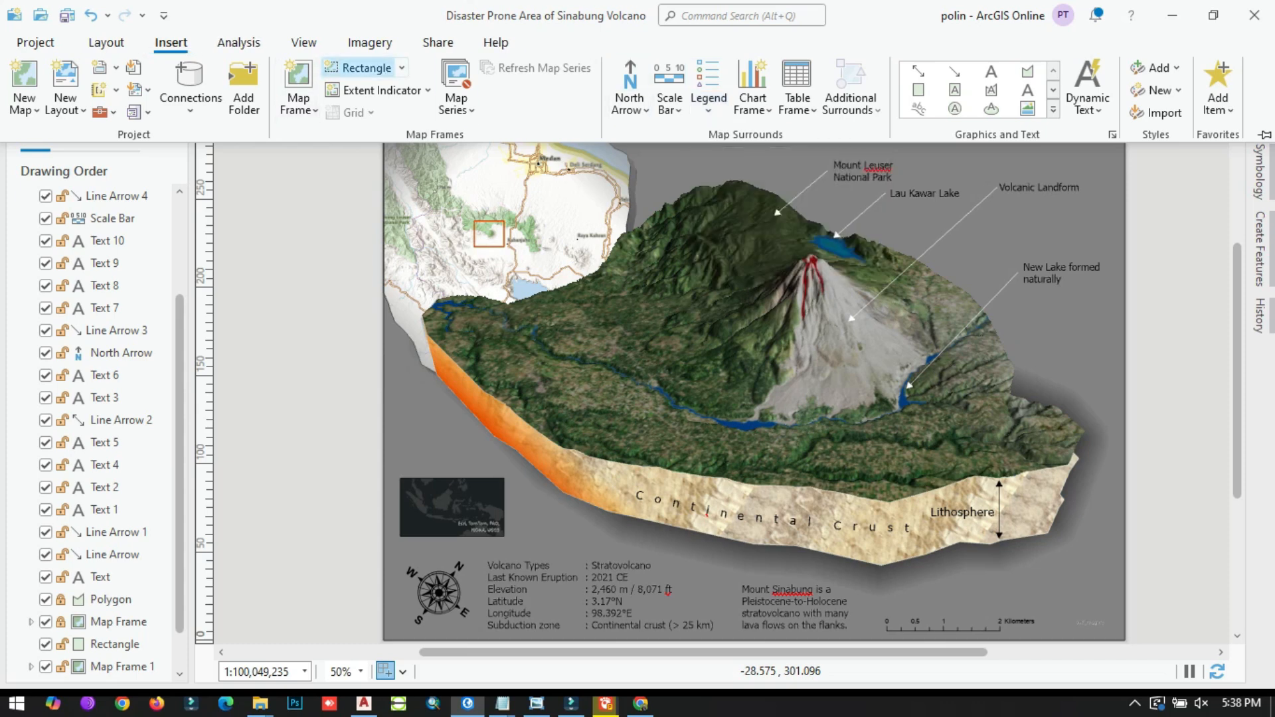
left_click(1087, 86)
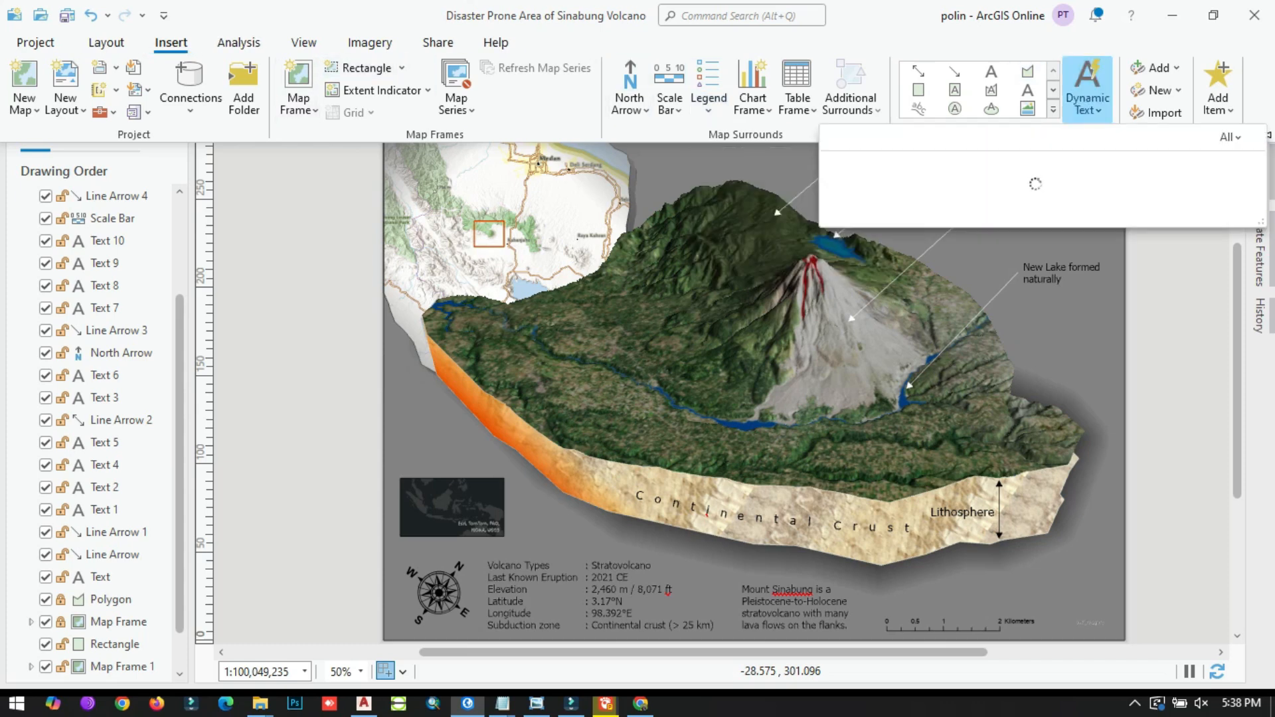
scroll(1032, 379, "down", 9)
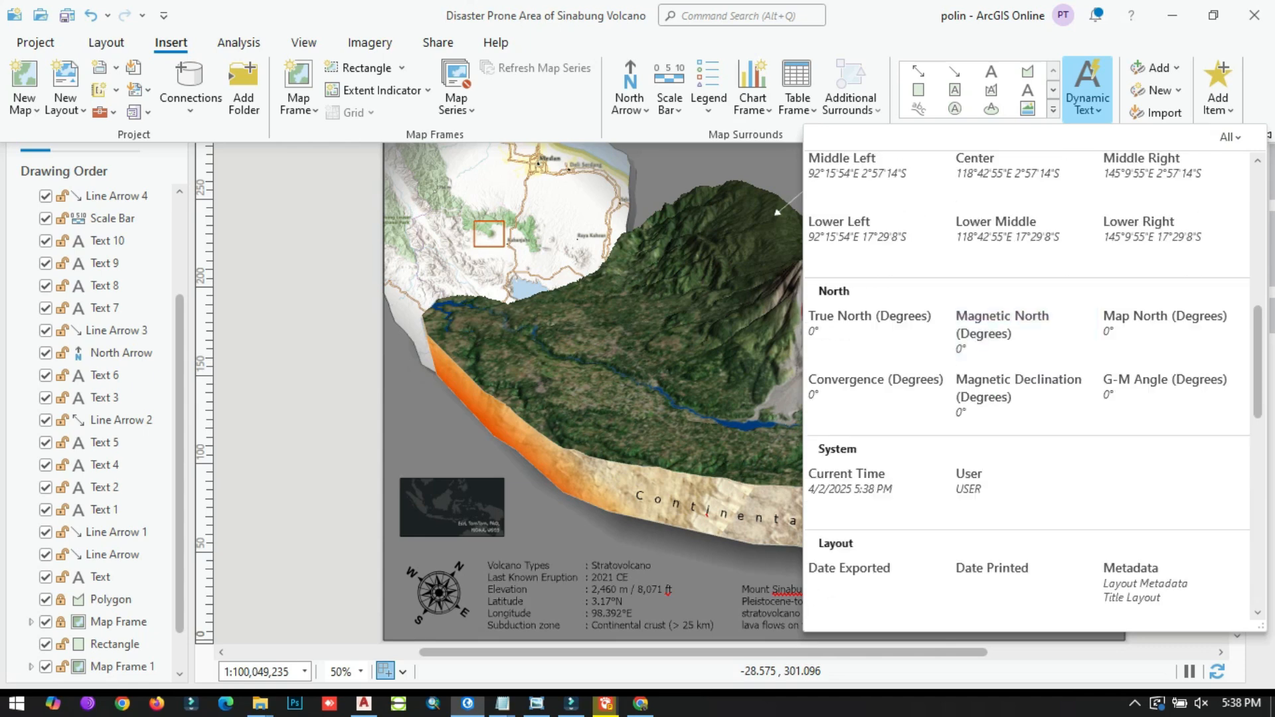
scroll(1025, 428, "down", 7)
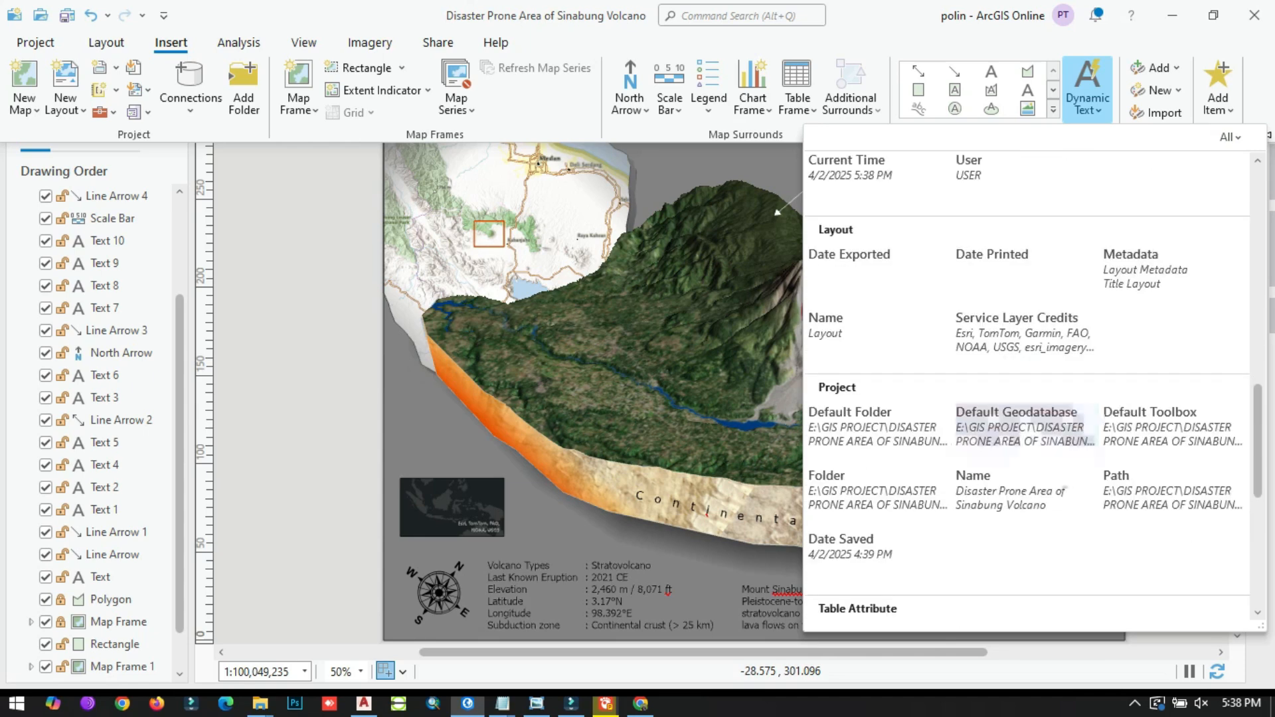
left_click(1045, 335)
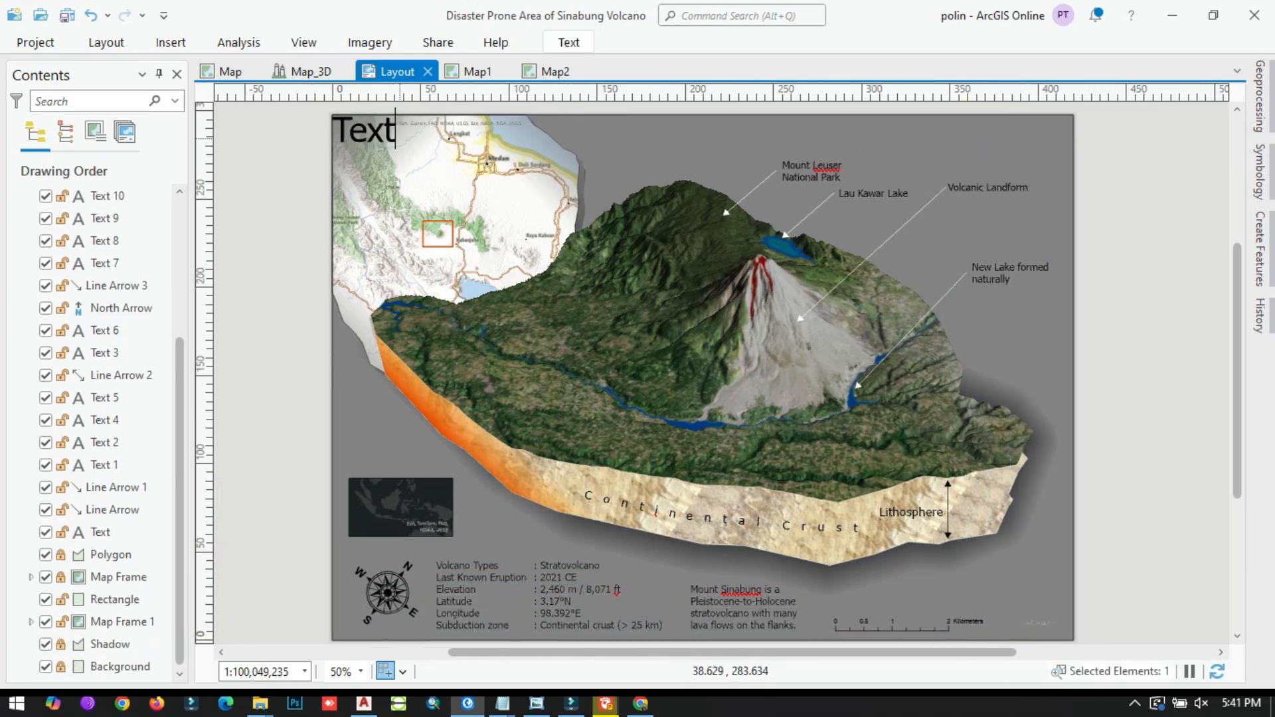
- Enter the title MOUNT SINABUNG at the top of the page and set its font to Britannic Bold
left_click_drag(574, 127, 797, 131)
double_click(790, 131)
left_click(1020, 125)
left_click(1216, 222)
type("GeoL")
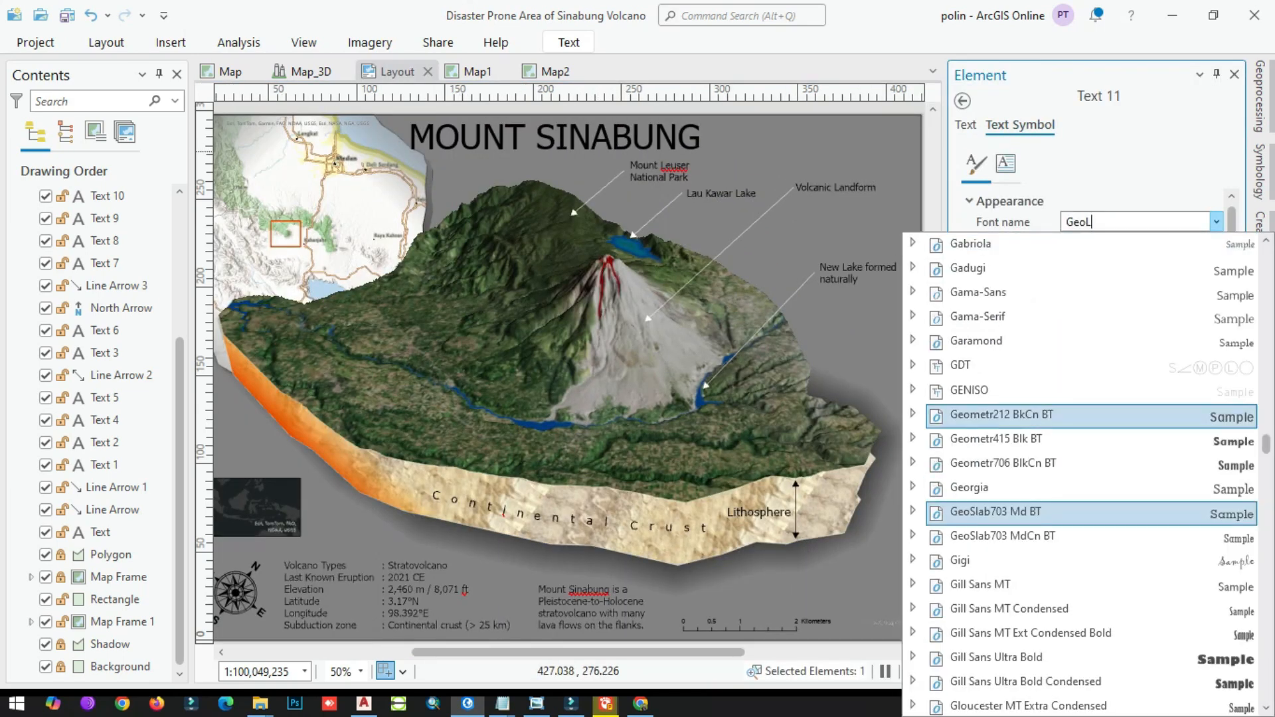
scroll(1063, 562, "up", 20)
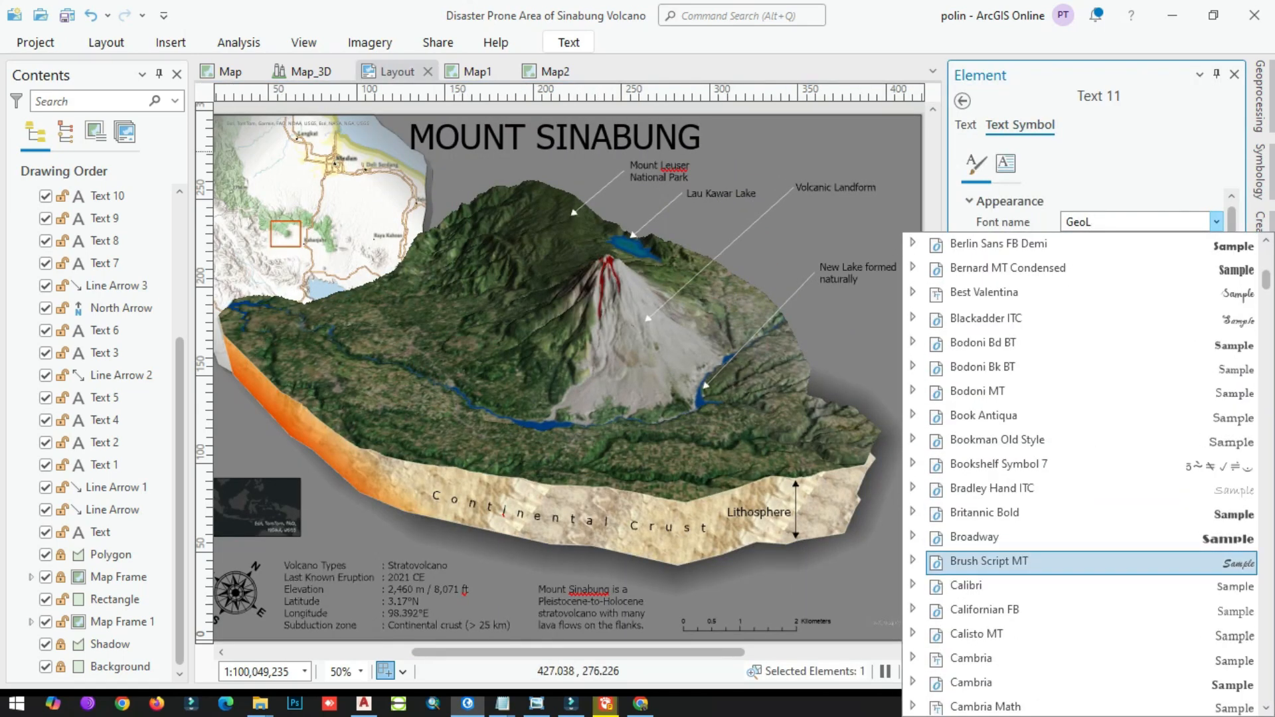
left_click(1062, 513)
left_click(1143, 657)
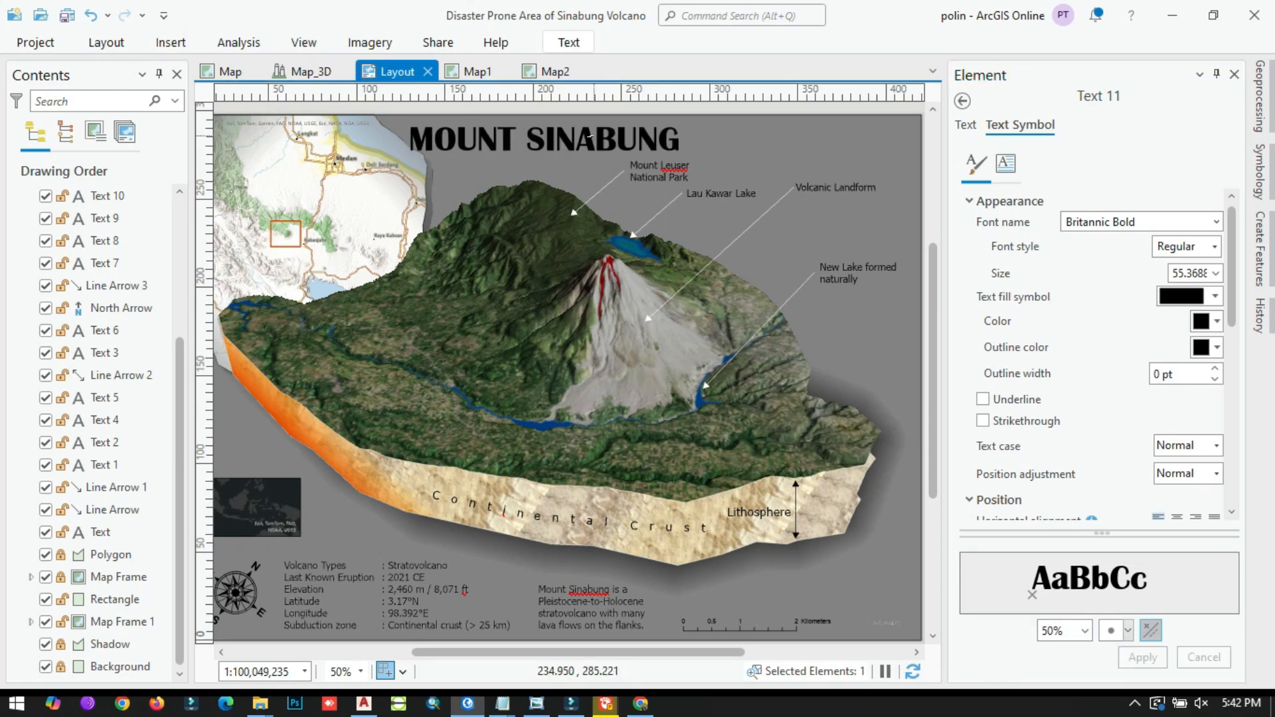
- Choose a smaller font size for the MOUNT SINABUNG title
left_click_drag(612, 141, 623, 138)
left_click(1235, 74)
left_click_drag(709, 134, 711, 144)
left_click(569, 42)
left_click(736, 76)
left_click(713, 418)
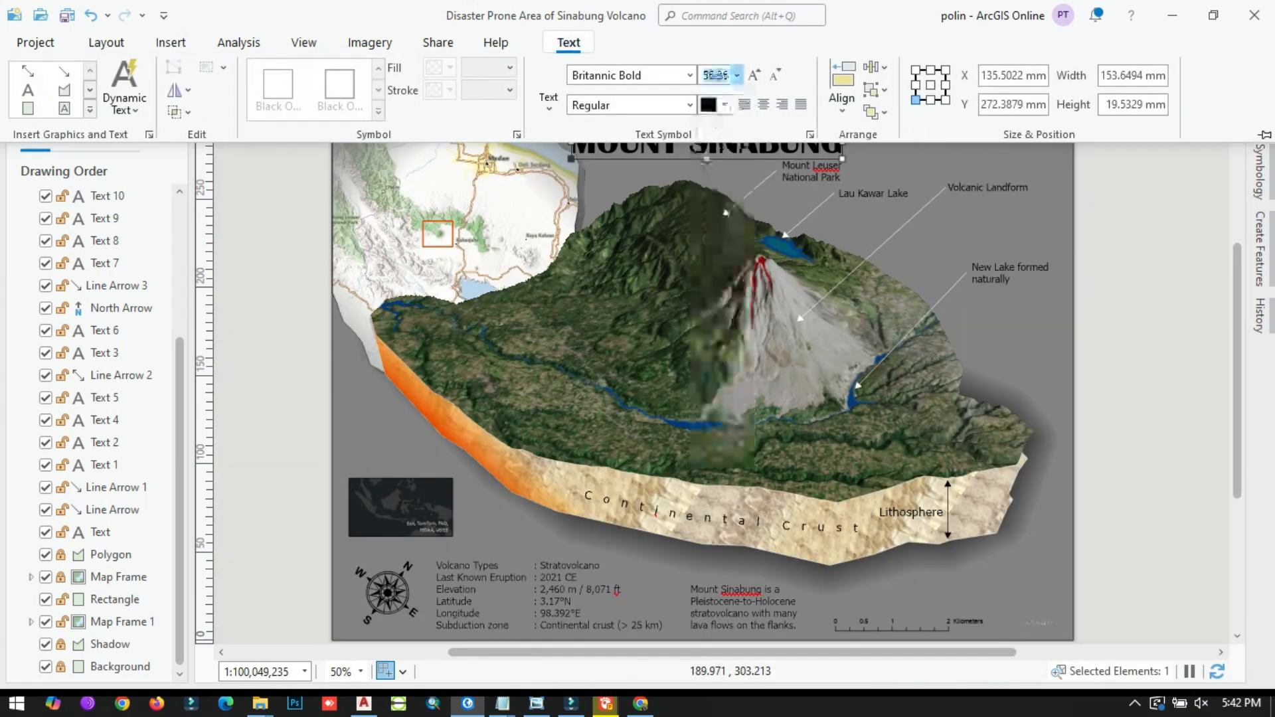
- Position the title near the middle of the page's upper edge, above the volcano
middle_click_drag(713, 149, 705, 138)
left_click_drag(694, 139, 715, 124)
middle_click_drag(691, 117, 644, 237)
scroll(644, 238, "up", 4)
left_click_drag(644, 243, 644, 251)
left_click(715, 189)
scroll(715, 189, "down", 5)
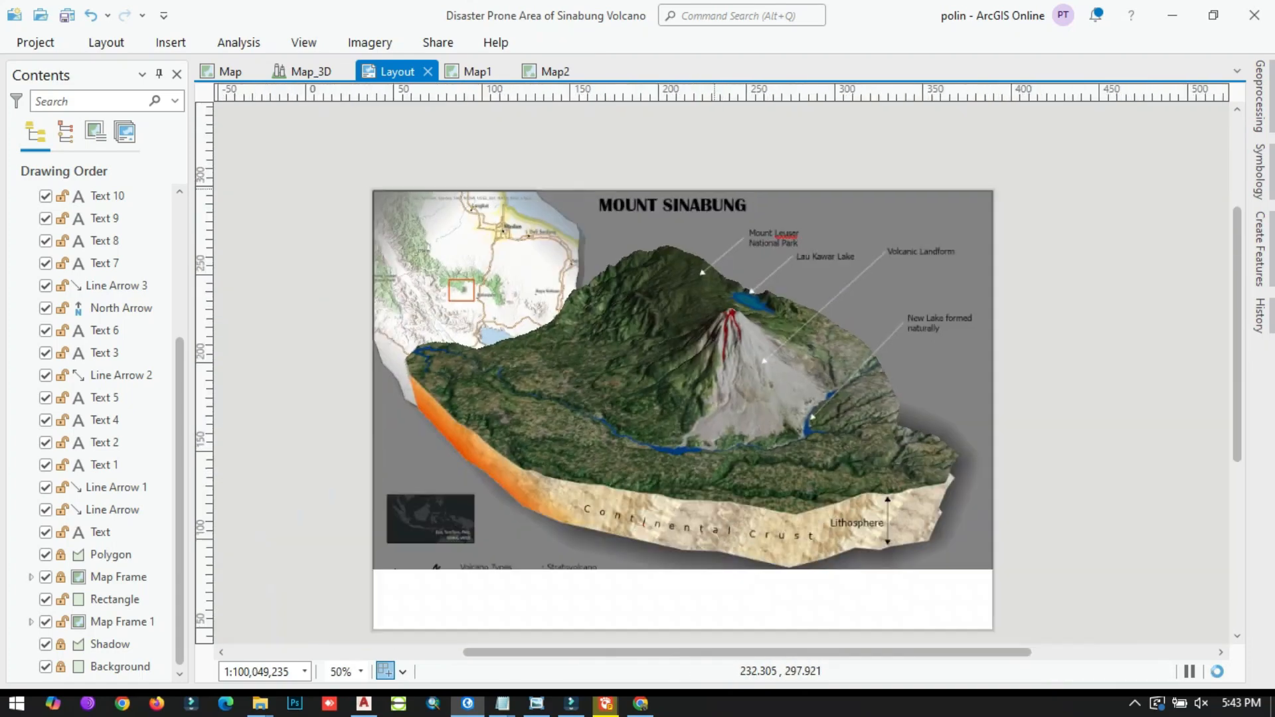
- Try to insert the service layer credits as dynamic text below the title
left_click(171, 42)
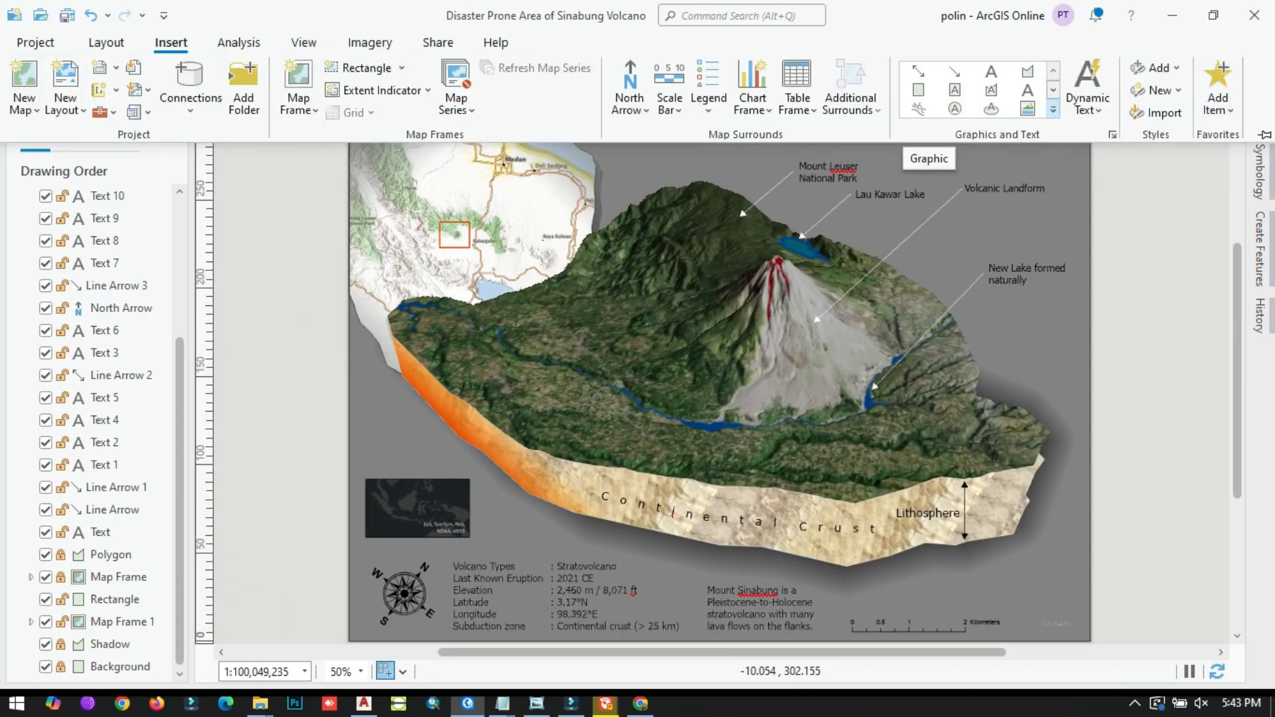
left_click(1088, 86)
scroll(1023, 332, "up", 5)
left_click(1028, 312)
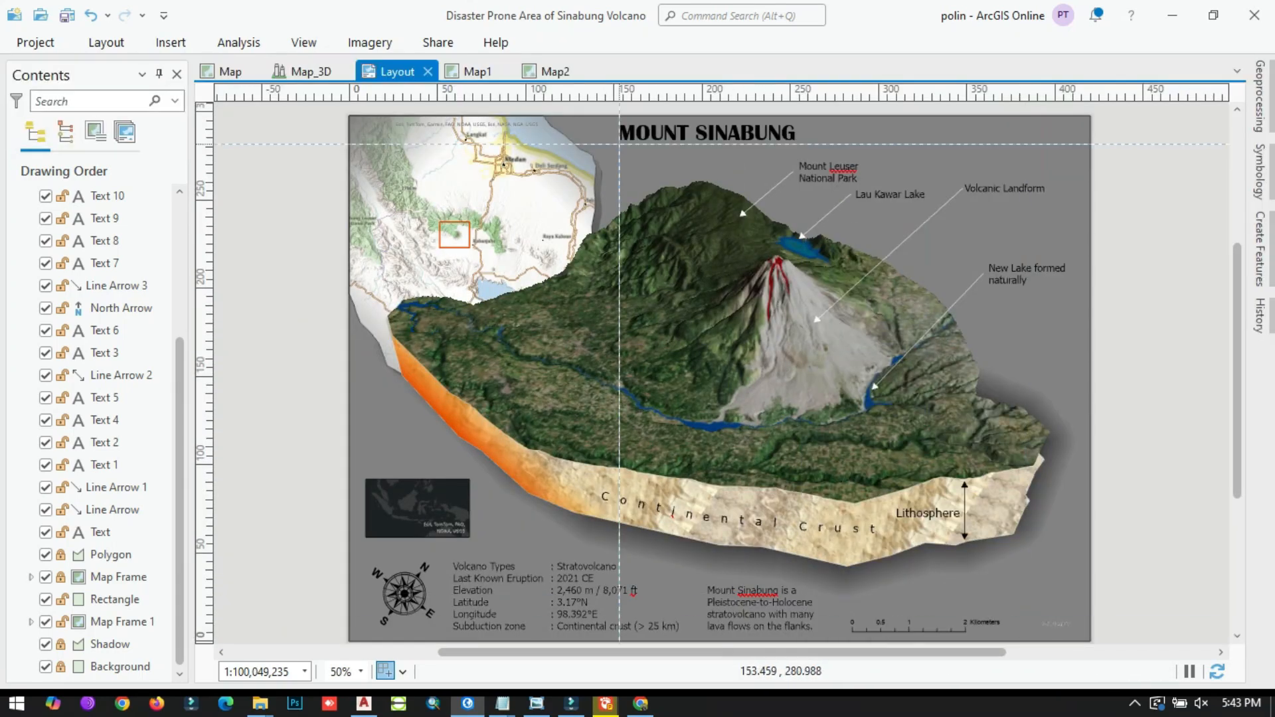
left_click(619, 143)
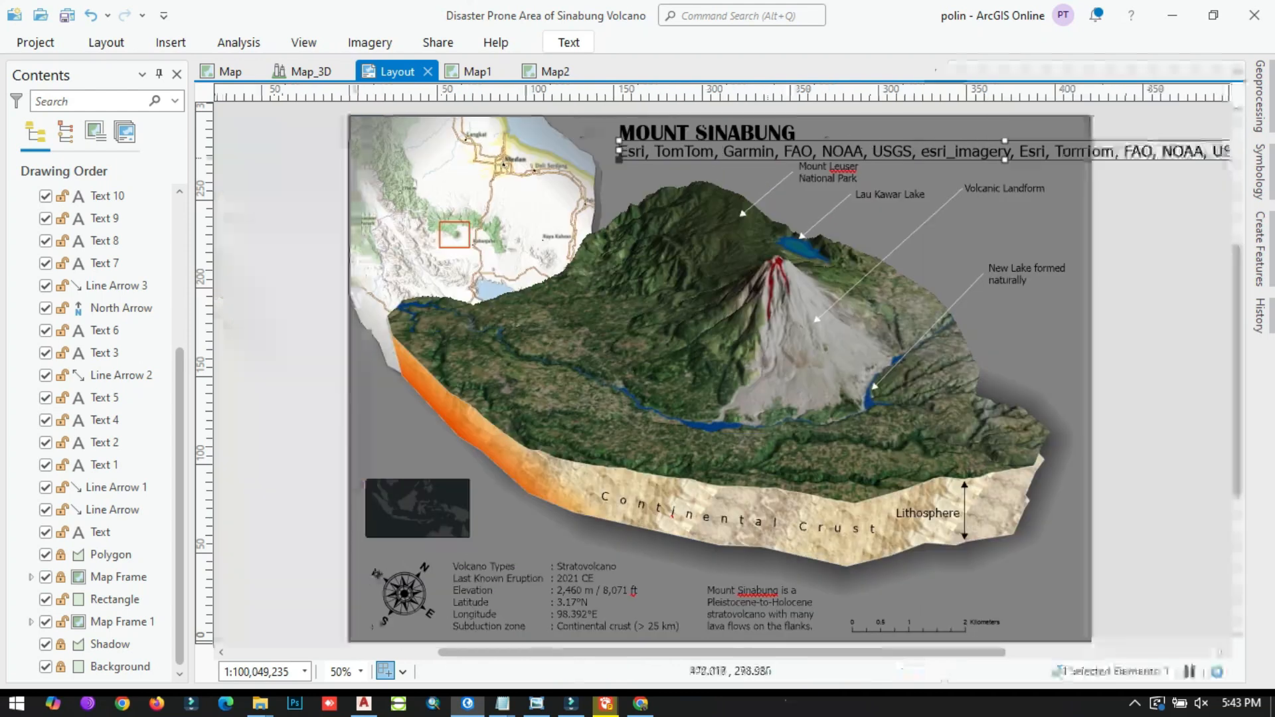
- Select the compass north arrow below the Indonesia inset map
left_click(404, 590)
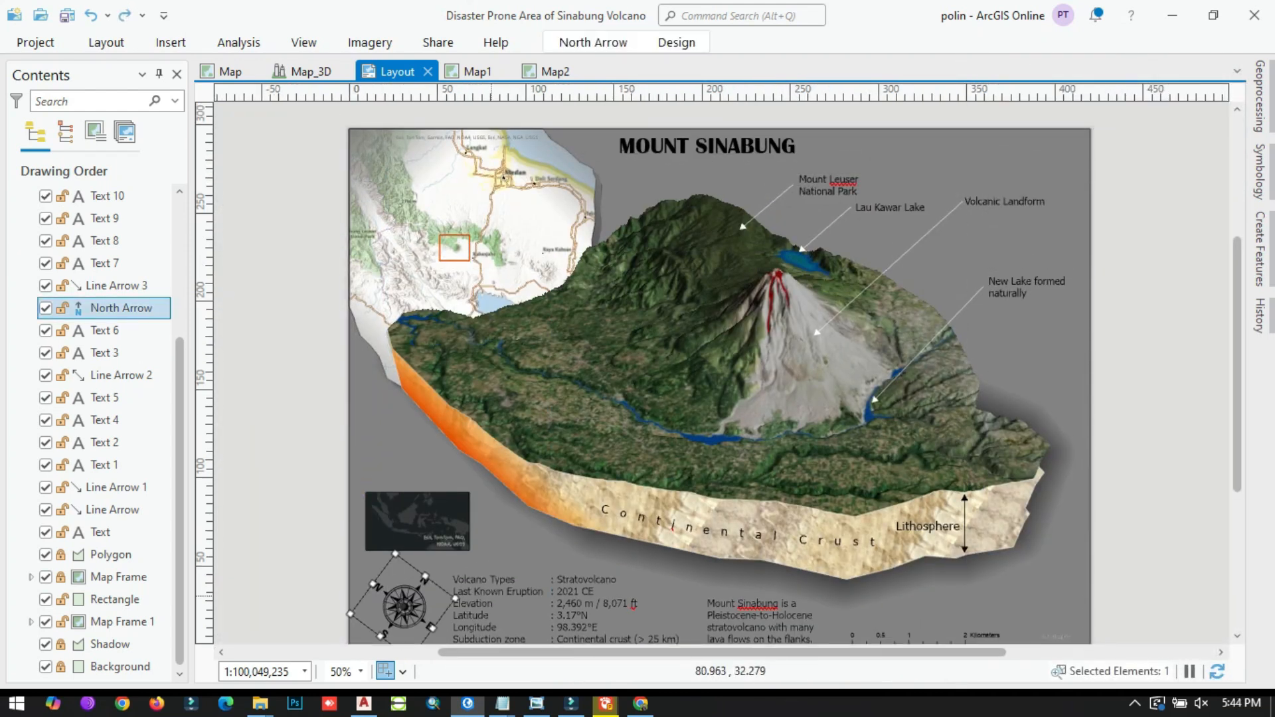